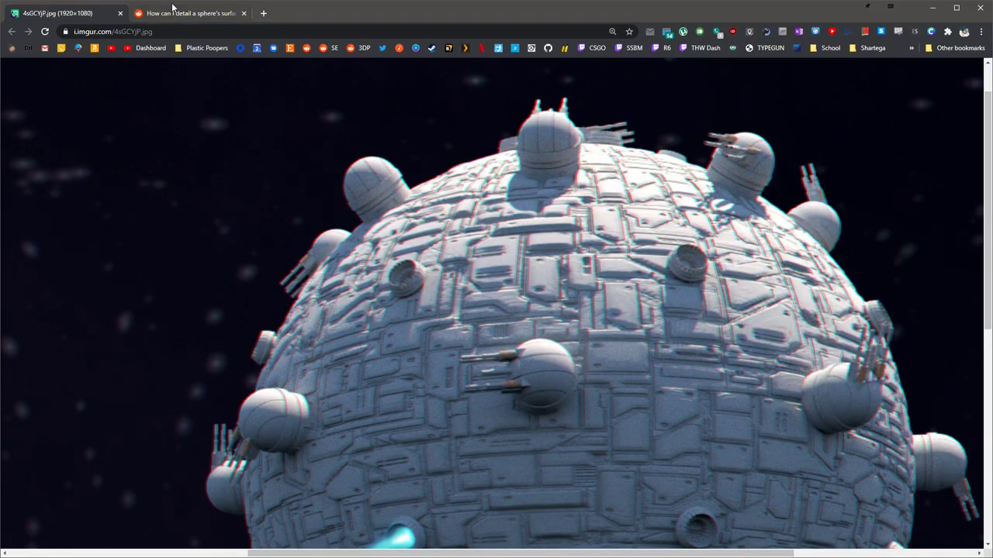
Read the Reddit post asking how to detail a sphere's surface, including its comments.
{"action": "left_click", "coordinate": [173, 10]}
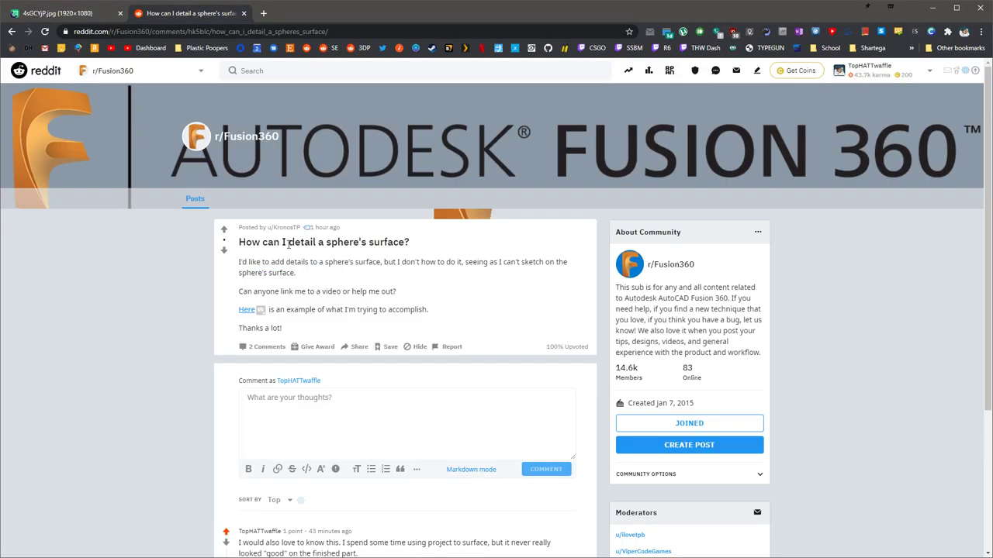
{"action": "scroll", "coordinate": [392, 425], "scroll_direction": "down", "scroll_amount": 2}
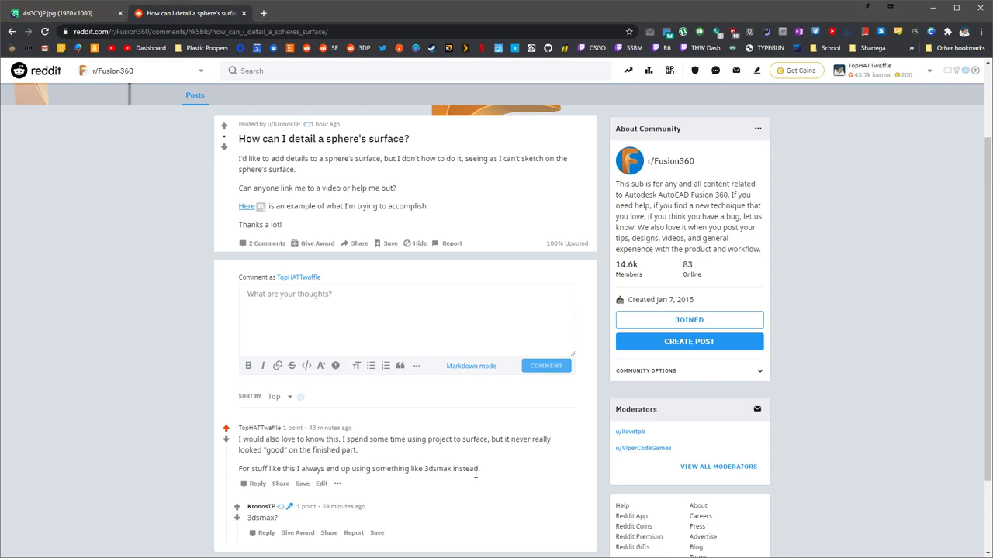
{"action": "left_click_drag", "start_coordinate": [475, 474], "coordinate": [241, 437]}
{"action": "scroll", "coordinate": [194, 271], "scroll_direction": "up", "scroll_amount": 2}
Return to the reference image and examine the panel detailing across the whole sphere, from its upper to its lower part.
{"action": "left_click", "coordinate": [81, 14]}
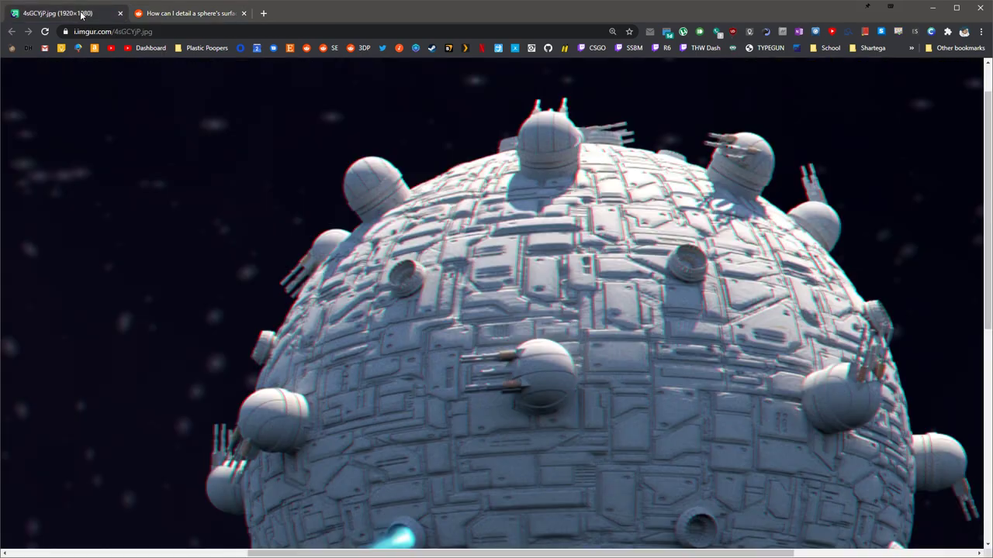
{"action": "scroll", "coordinate": [686, 227], "scroll_direction": "down", "scroll_amount": 3}
{"action": "scroll", "coordinate": [708, 283], "scroll_direction": "up", "scroll_amount": 1}
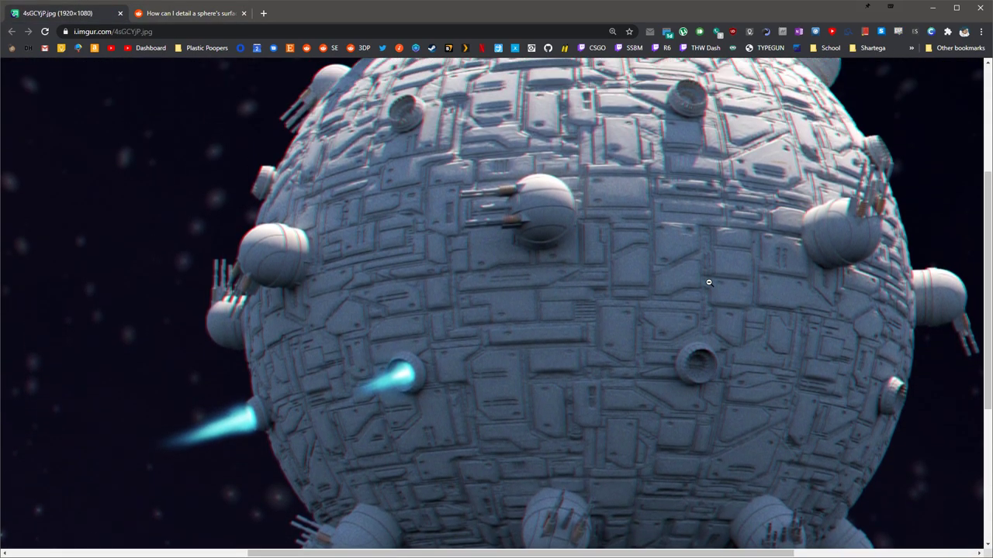
{"action": "scroll", "coordinate": [708, 283], "scroll_direction": "up", "scroll_amount": 2}
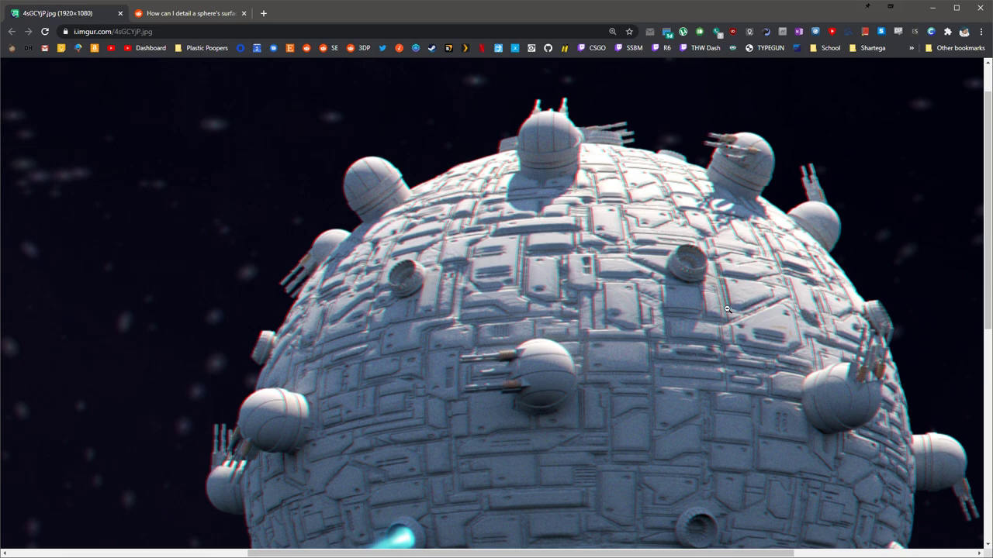
{"action": "scroll", "coordinate": [727, 310], "scroll_direction": "down", "scroll_amount": 5}
{"action": "scroll", "coordinate": [733, 372], "scroll_direction": "up", "scroll_amount": 5}
{"action": "scroll", "coordinate": [732, 403], "scroll_direction": "down", "scroll_amount": 5}
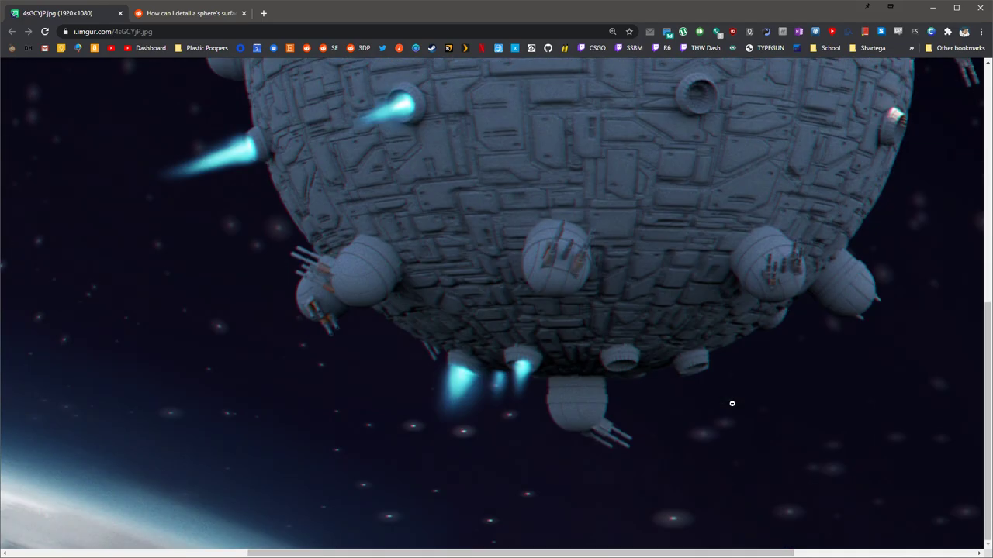
{"action": "scroll", "coordinate": [740, 372], "scroll_direction": "up", "scroll_amount": 5}
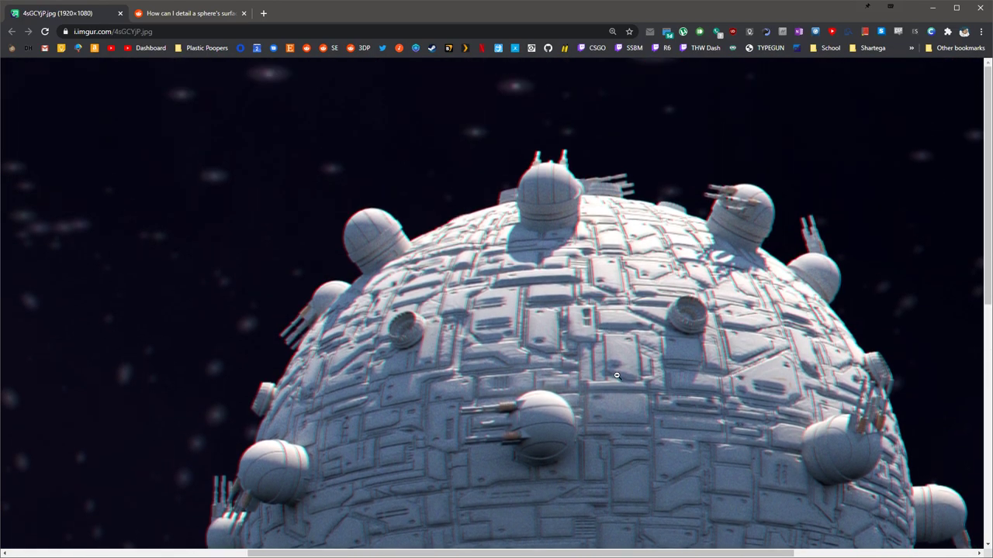
{"action": "scroll", "coordinate": [617, 377], "scroll_direction": "down", "scroll_amount": 4}
{"action": "scroll", "coordinate": [602, 354], "scroll_direction": "up", "scroll_amount": 4}
{"action": "scroll", "coordinate": [602, 354], "scroll_direction": "right", "scroll_amount": 3}
{"action": "scroll", "coordinate": [602, 354], "scroll_direction": "left", "scroll_amount": 3}
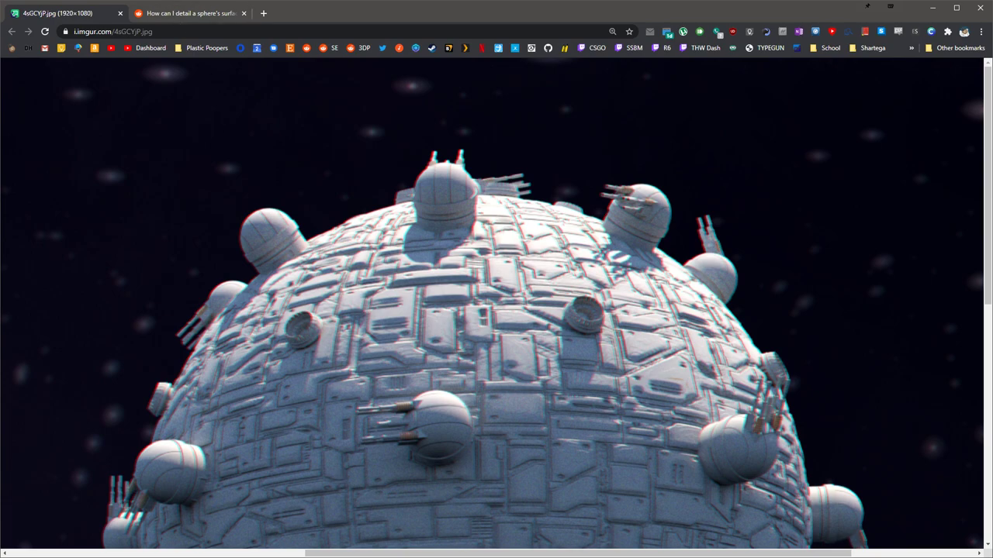
Switch to Fusion 360, create a 100 mm diameter sphere centred on the origin as a new body, and hide it.
{"action": "key", "text": "alt+Tab"}
{"action": "left_click", "coordinate": [130, 69]}
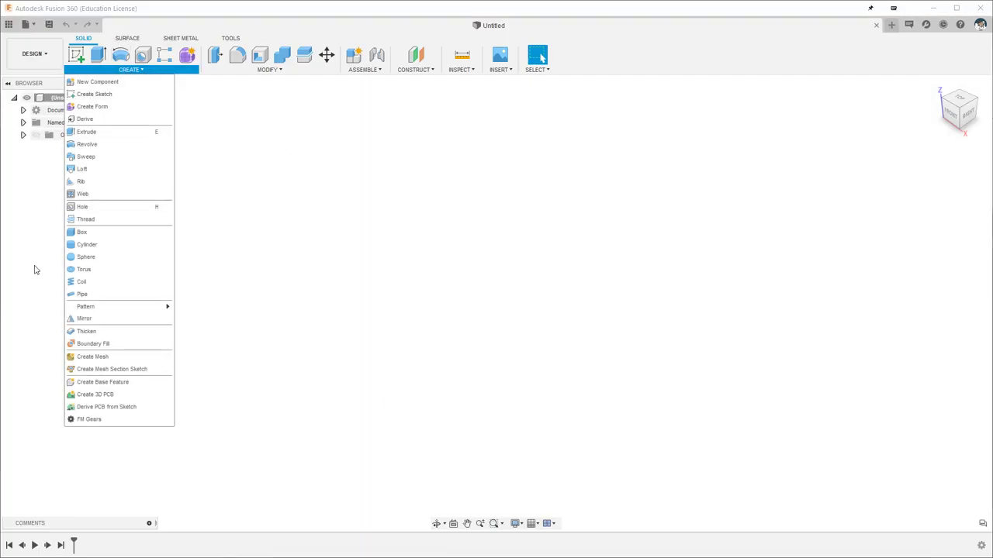
{"action": "left_click", "coordinate": [104, 259]}
{"action": "left_click", "coordinate": [508, 303]}
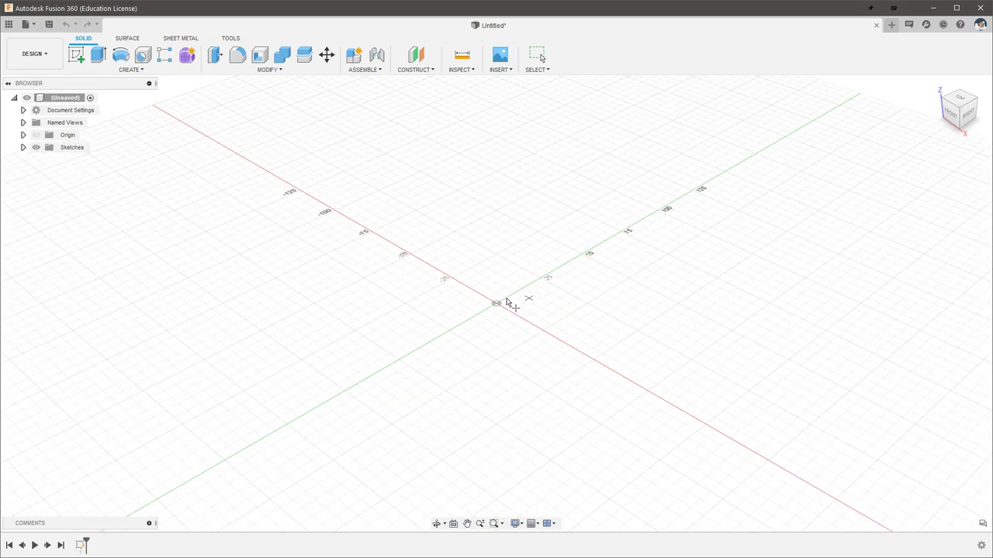
{"action": "left_click", "coordinate": [495, 304]}
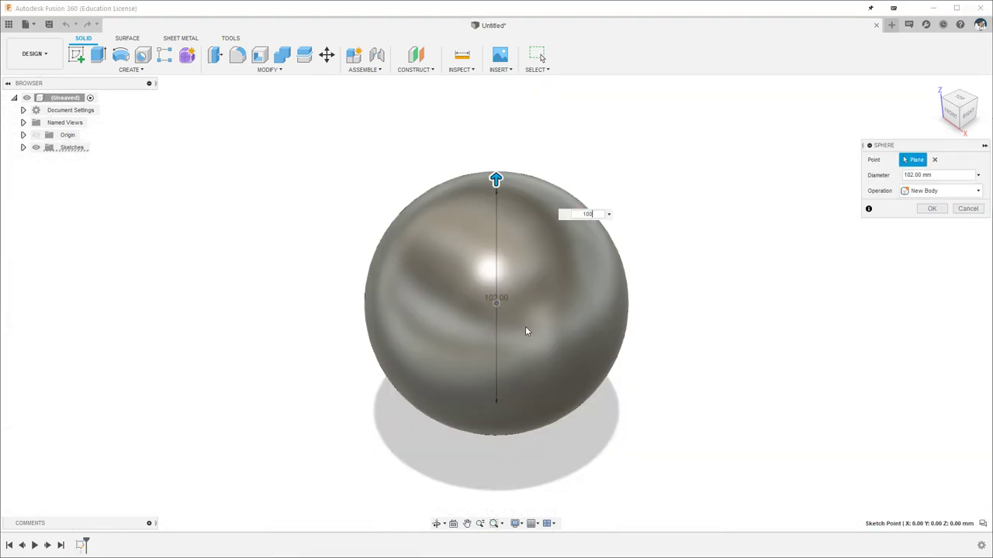
{"action": "key", "text": "Return"}
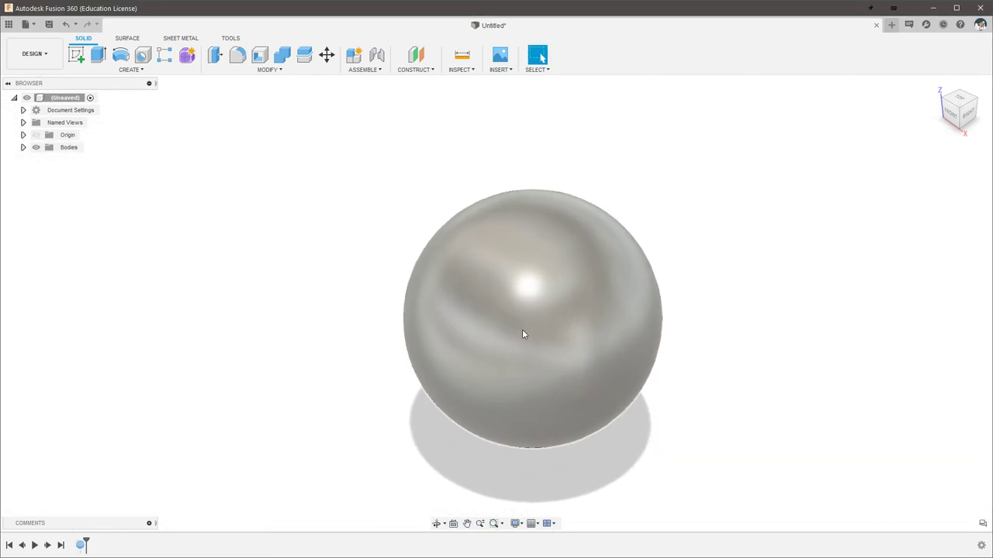
{"action": "left_click", "coordinate": [24, 147]}
{"action": "left_click", "coordinate": [45, 160]}
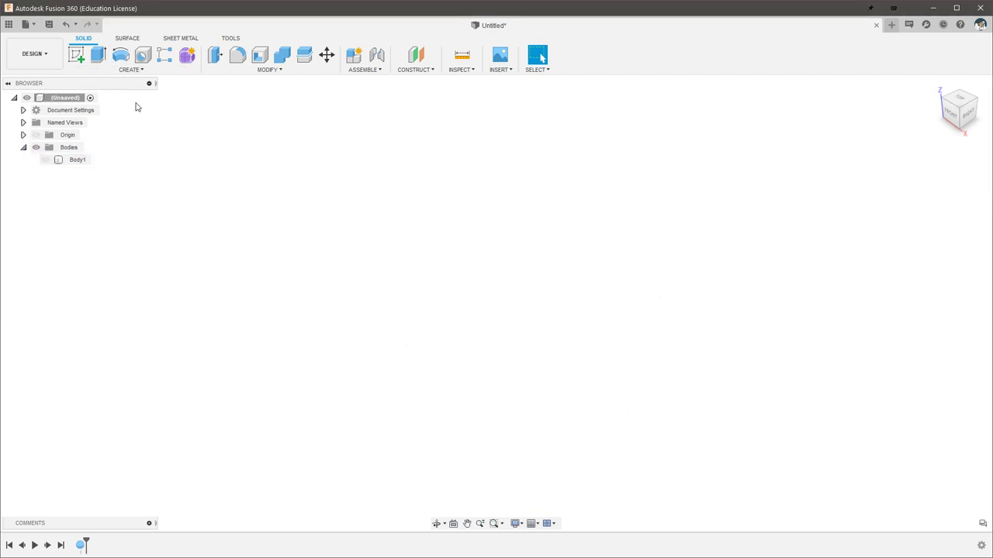
{"action": "left_click", "coordinate": [138, 71]}
{"action": "left_click", "coordinate": [104, 256]}
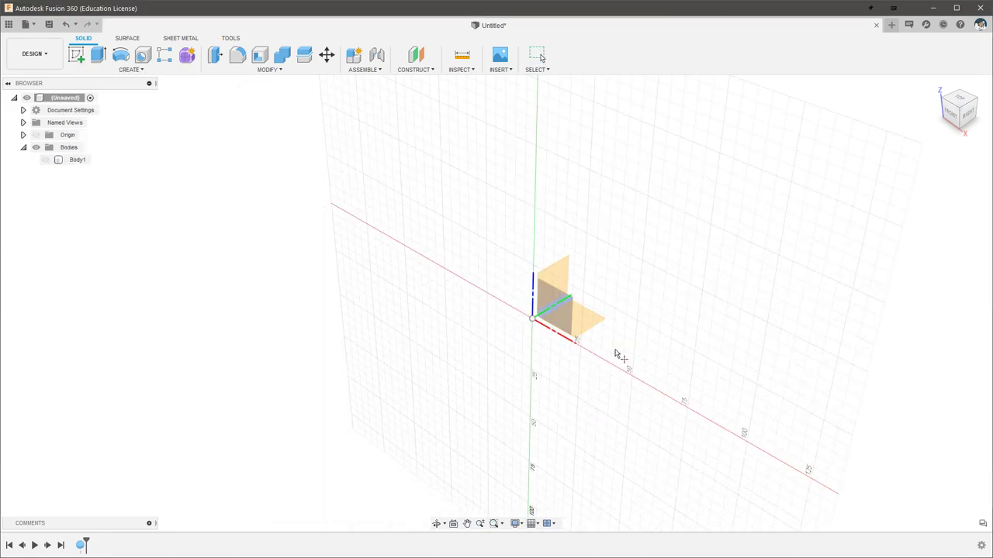
{"action": "left_click", "coordinate": [589, 326]}
{"action": "left_click", "coordinate": [528, 320]}
{"action": "key", "text": "Escape"}
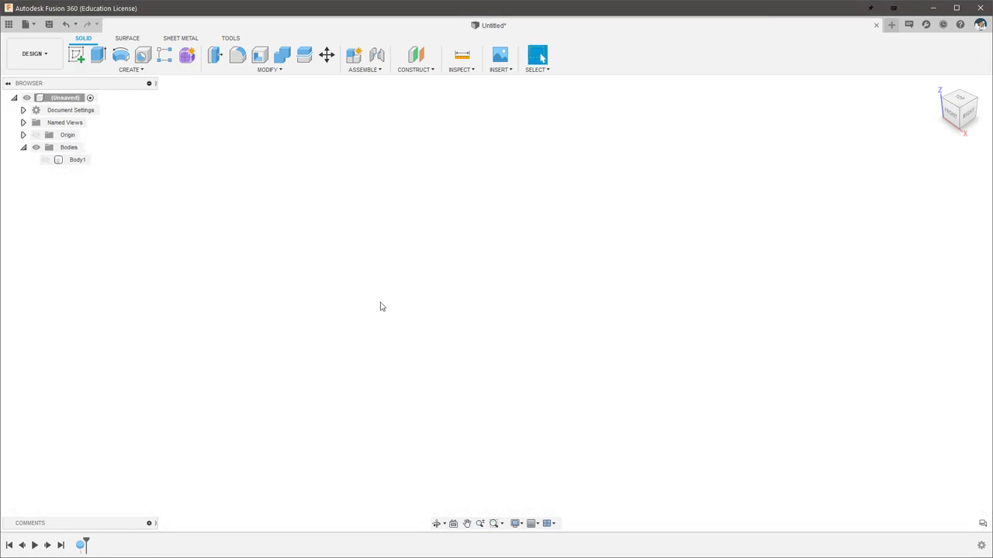
Create a second sphere with a 102 mm diameter on the XY plane, centred on the origin, as a new body.
{"action": "right_click", "coordinate": [589, 306]}
{"action": "left_click", "coordinate": [587, 271]}
{"action": "left_click", "coordinate": [600, 325]}
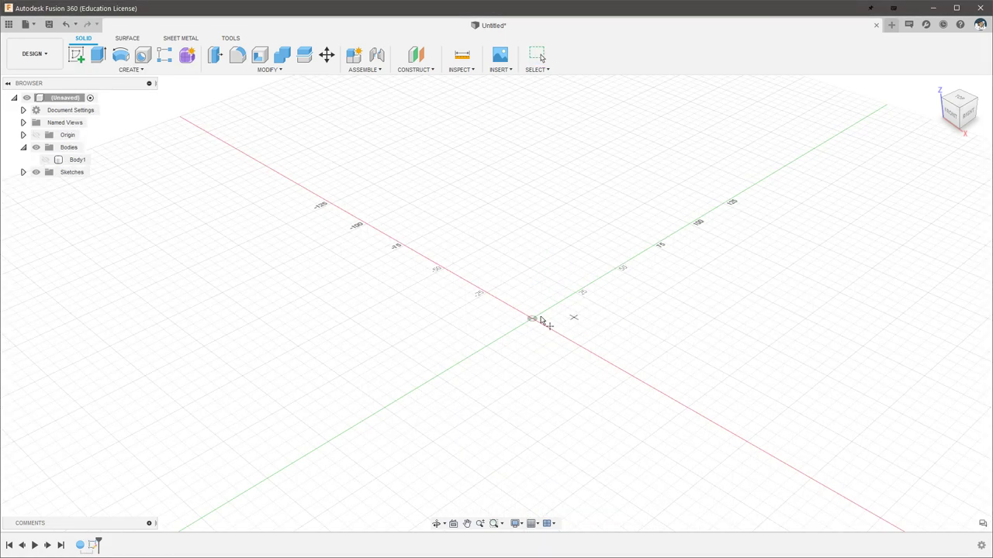
{"action": "left_click", "coordinate": [531, 318]}
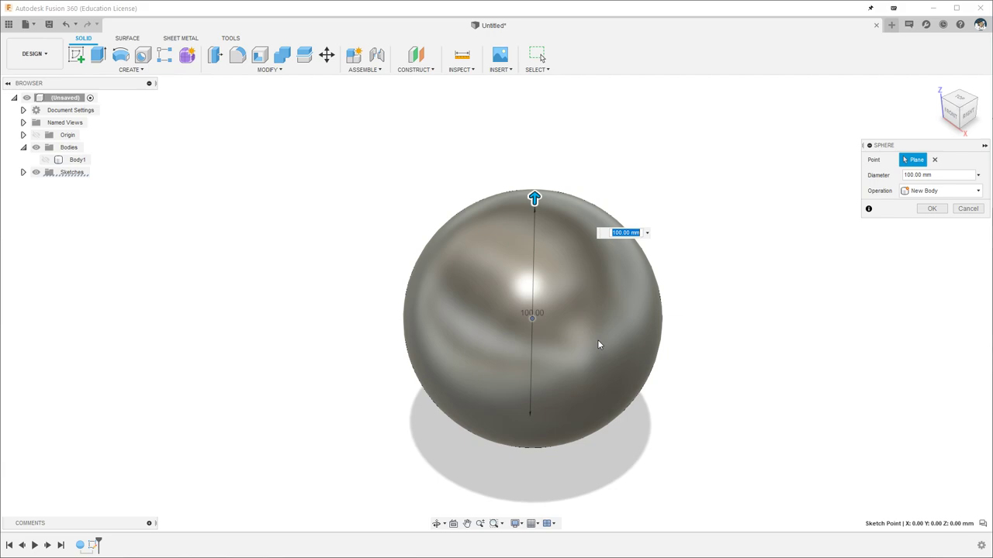
{"action": "type", "text": "102"}
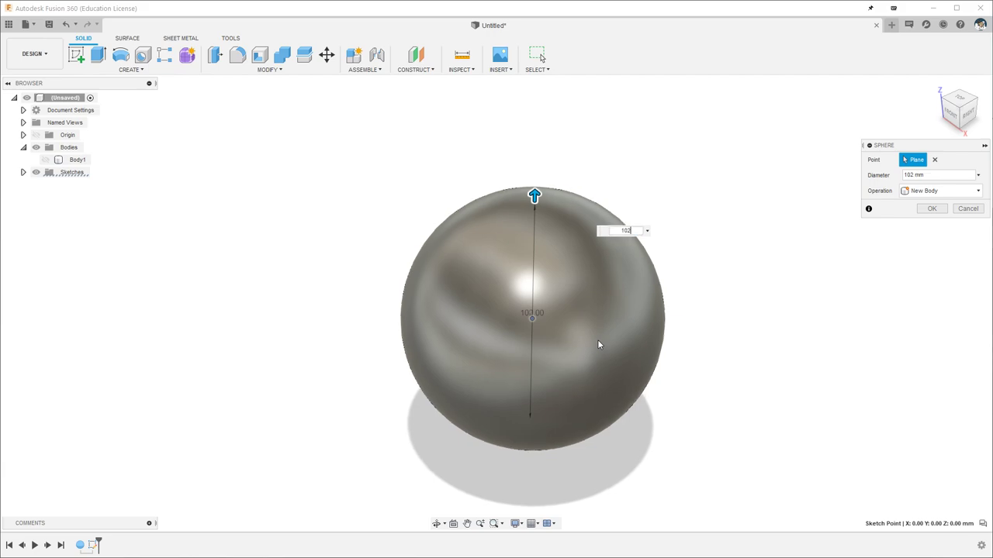
{"action": "key", "text": "Return"}
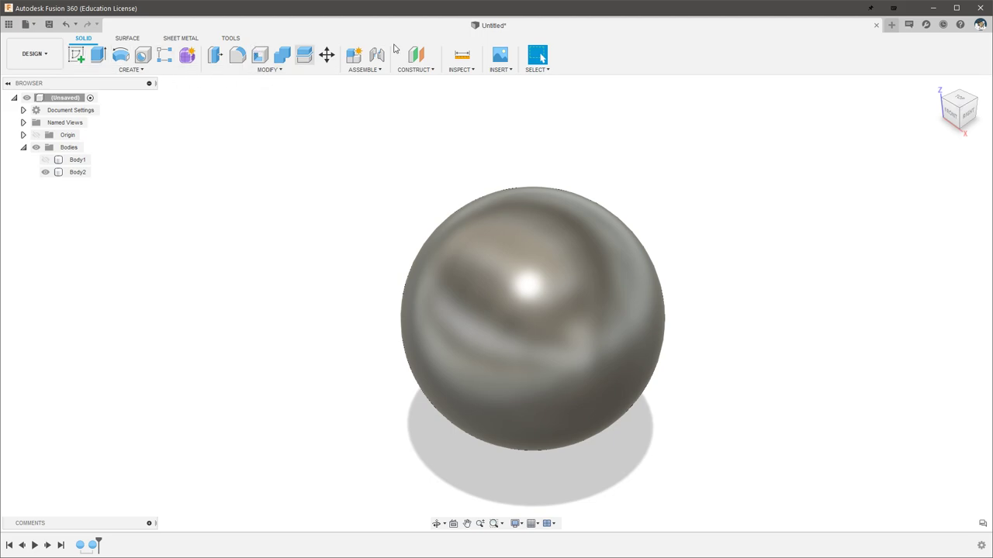
Create a construction plane offset 102/2 mm upward from the XY plane.
{"action": "left_click", "coordinate": [416, 55]}
{"action": "left_click", "coordinate": [599, 324]}
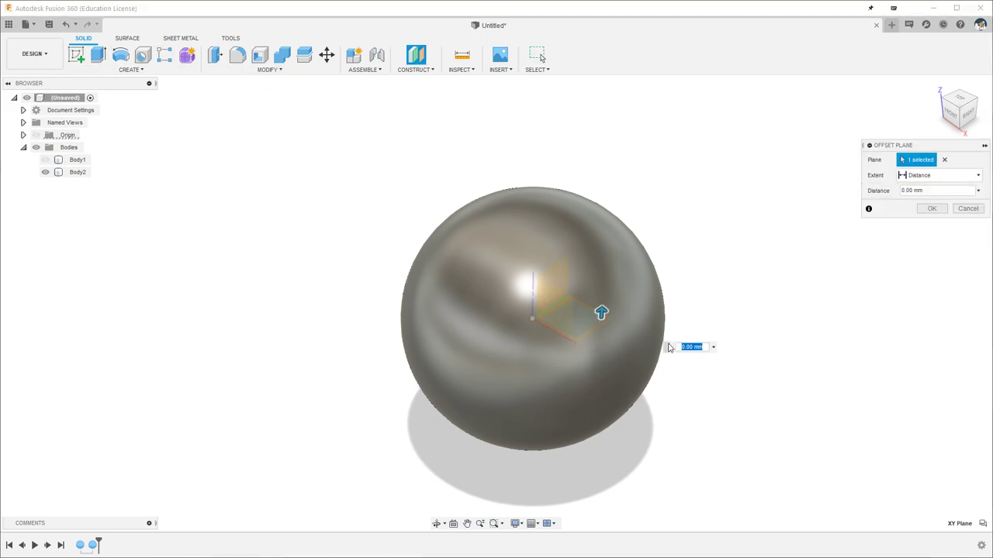
{"action": "type", "text": "1002"}
{"action": "key", "text": "BackSpace"}
{"action": "key", "text": "BackSpace"}
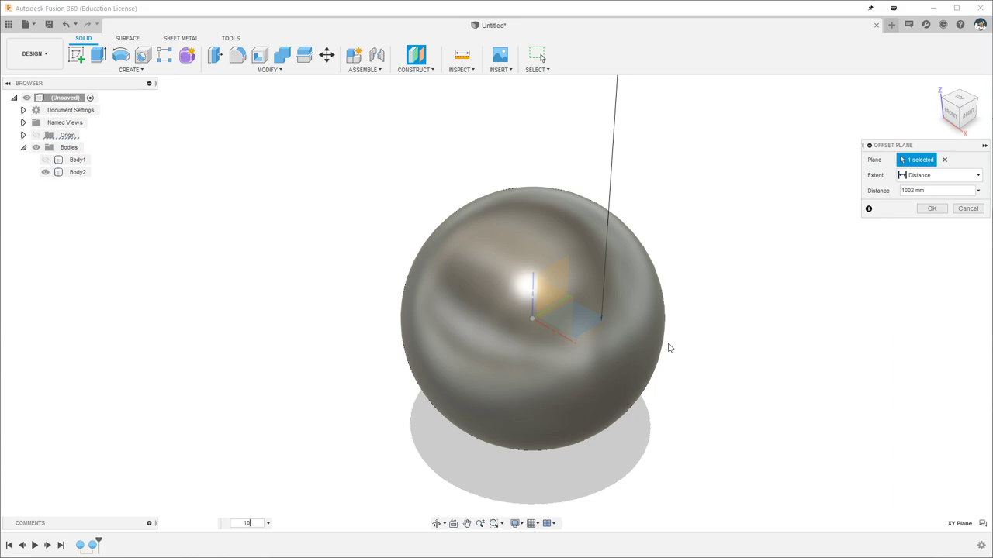
{"action": "type", "text": "2"}
{"action": "type", "text": "102/2"}
{"action": "key", "text": "Return"}
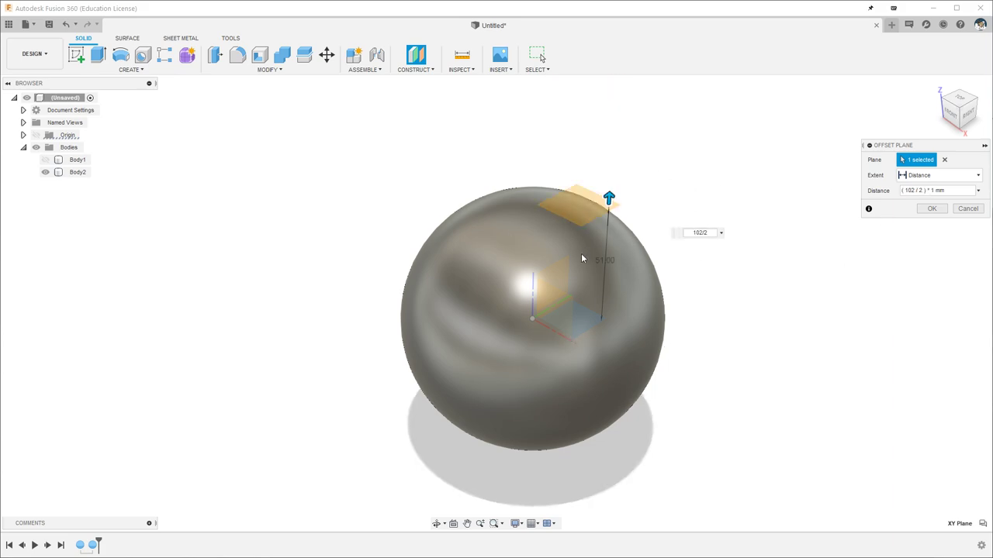
{"action": "left_click", "coordinate": [932, 209]}
Check the offset plane against the top of the sphere from the front and start a sketch on that plane.
{"action": "middle_click_drag", "start_coordinate": [624, 260], "coordinate": [671, 223], "text": "shift"}
{"action": "middle_click_drag", "start_coordinate": [545, 189], "coordinate": [541, 230]}
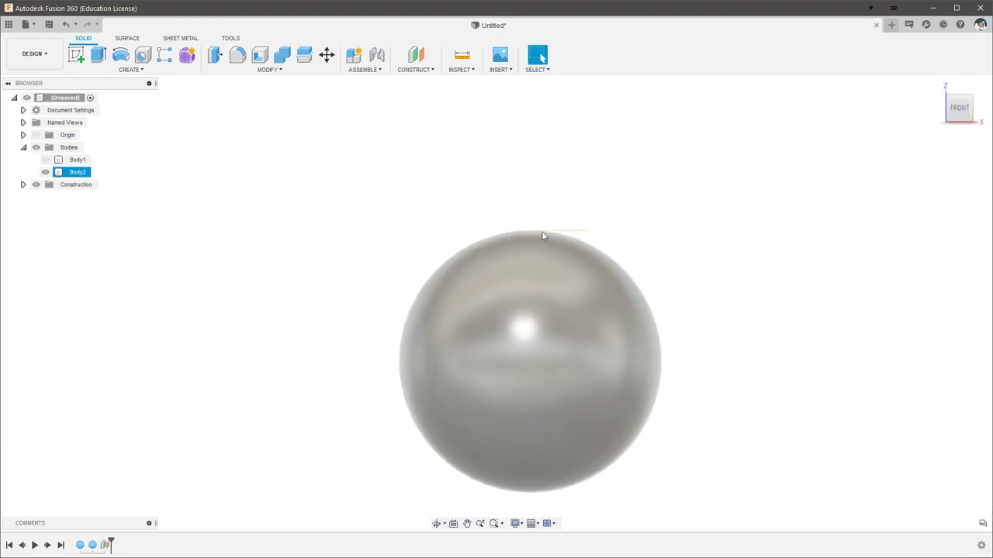
{"action": "scroll", "coordinate": [540, 230], "scroll_direction": "up", "scroll_amount": 3}
{"action": "scroll", "coordinate": [529, 227], "scroll_direction": "up", "scroll_amount": 3}
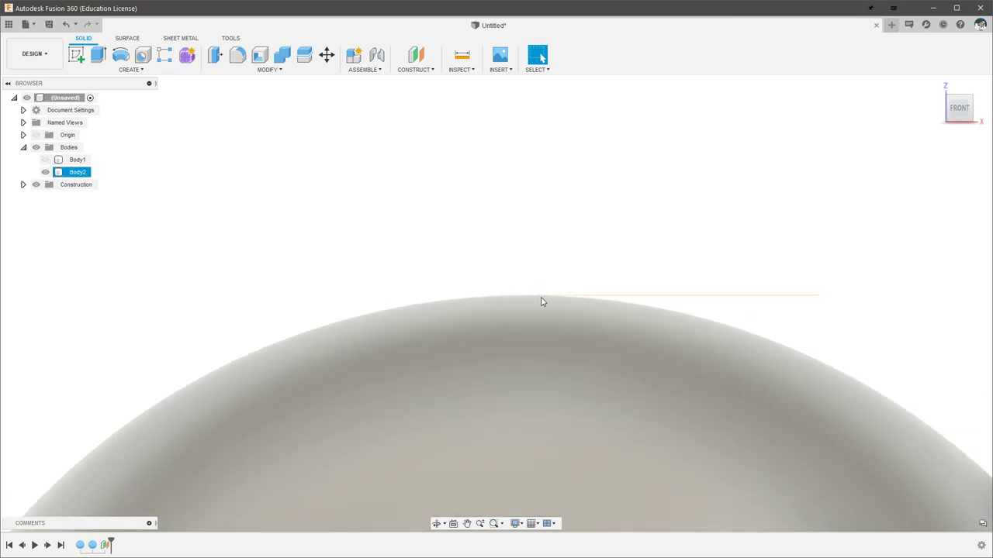
{"action": "scroll", "coordinate": [542, 298], "scroll_direction": "down", "scroll_amount": 5}
{"action": "mouse_move", "coordinate": [558, 278]}
{"action": "middle_mouse_down", "text": "shift"}
{"action": "mouse_move", "coordinate": [623, 394]}
{"action": "mouse_move", "coordinate": [668, 300]}
{"action": "middle_mouse_up", "text": "shift"}
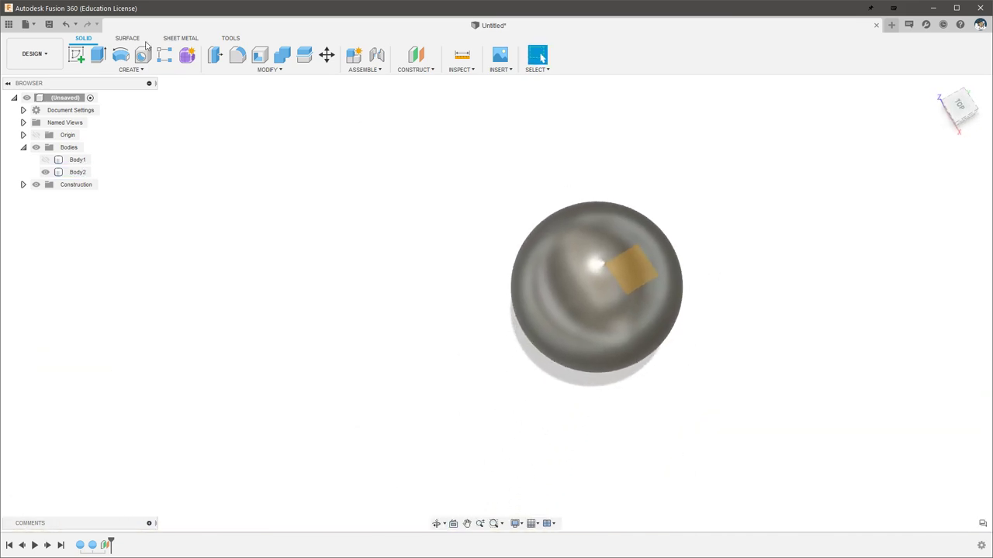
{"action": "left_click", "coordinate": [76, 54]}
{"action": "left_click", "coordinate": [636, 273]}
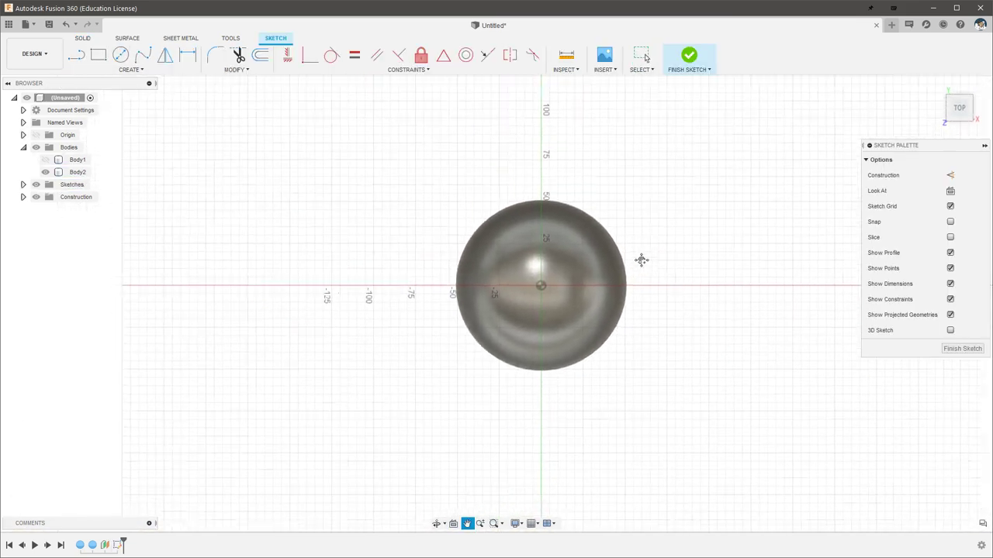
Lay out a center rectangle in construction lines from the origin, with both height and width at 102 mm.
{"action": "left_click", "coordinate": [114, 70]}
{"action": "mouse_move", "coordinate": [124, 94]}
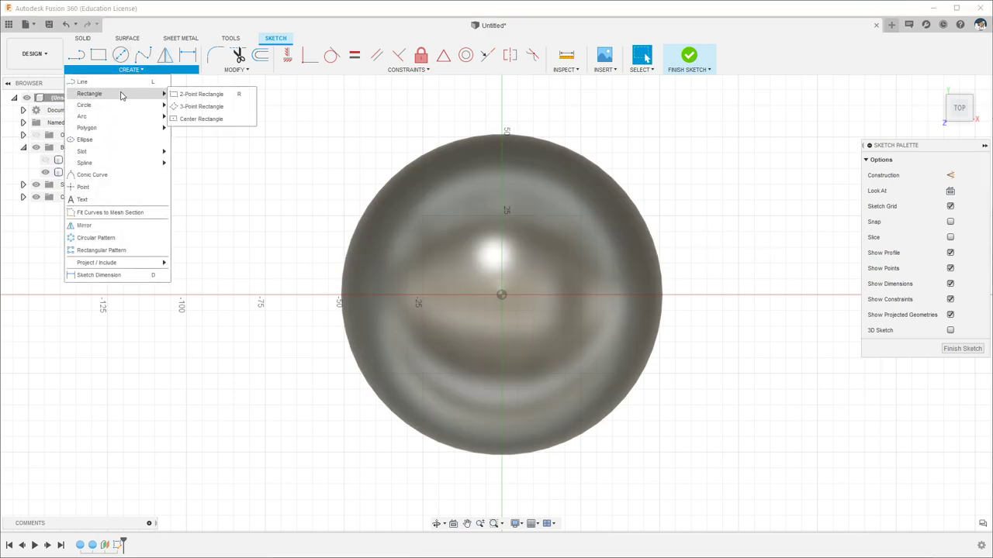
{"action": "left_click", "coordinate": [202, 119]}
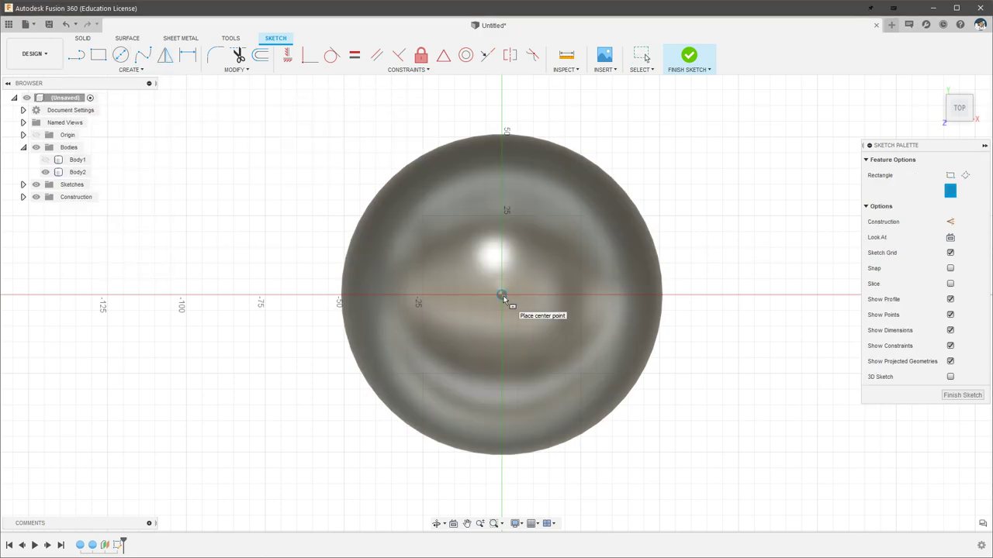
{"action": "left_click", "coordinate": [950, 222]}
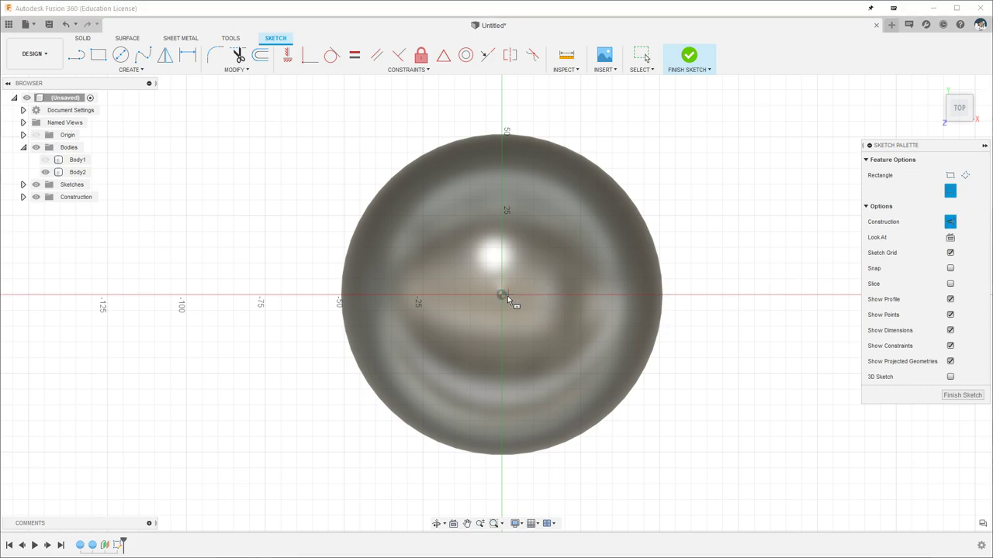
{"action": "left_click", "coordinate": [506, 297]}
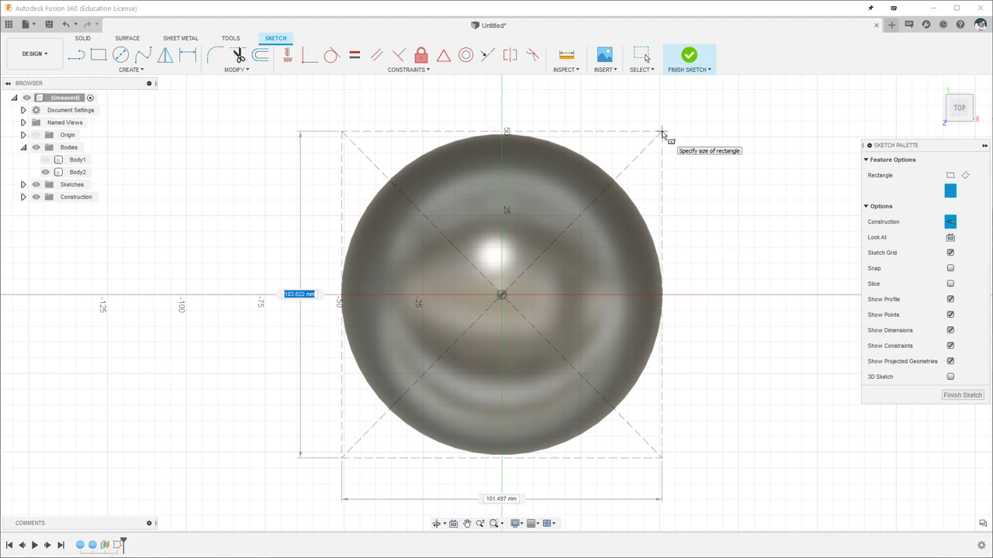
{"action": "type", "text": "102"}
{"action": "key", "text": "Tab"}
{"action": "type", "text": "1"}
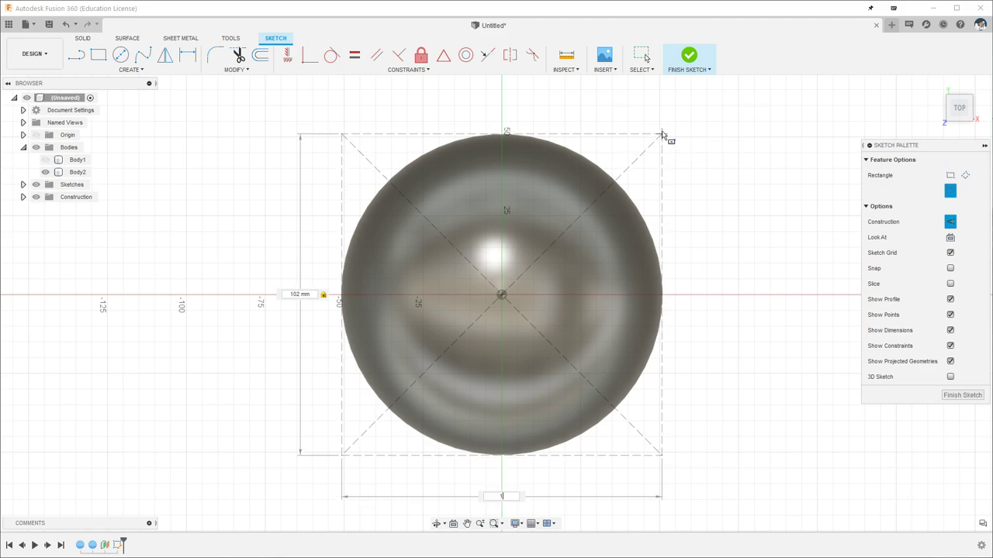
{"action": "type", "text": "02"}
Try 101.5 mm for both the width and height of the center rectangle and compare its edges with the sphere's outline.
{"action": "scroll", "coordinate": [665, 296], "scroll_direction": "down", "scroll_amount": 2}
{"action": "scroll", "coordinate": [667, 301], "scroll_direction": "up", "scroll_amount": 10}
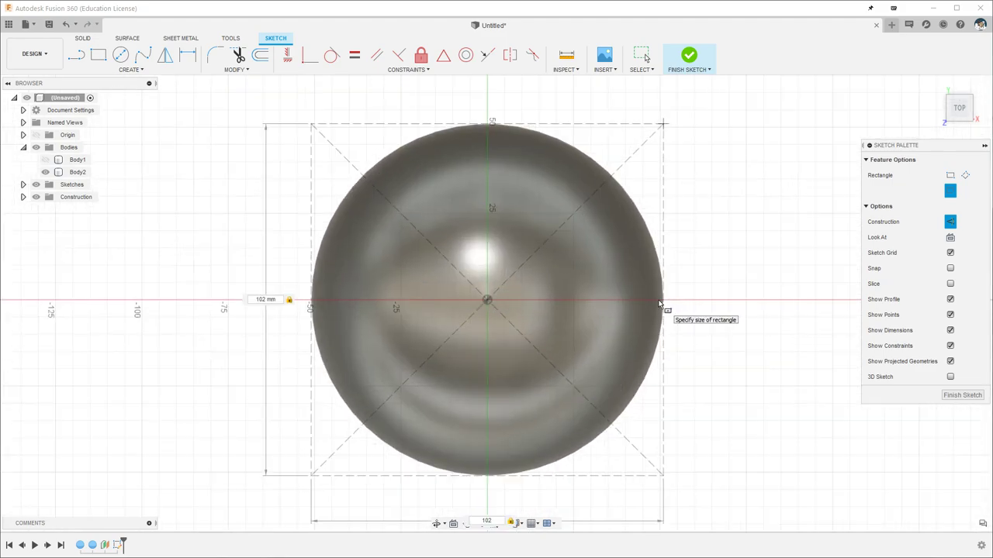
{"action": "scroll", "coordinate": [660, 301], "scroll_direction": "up", "scroll_amount": 3}
{"action": "scroll", "coordinate": [632, 281], "scroll_direction": "down", "scroll_amount": 12}
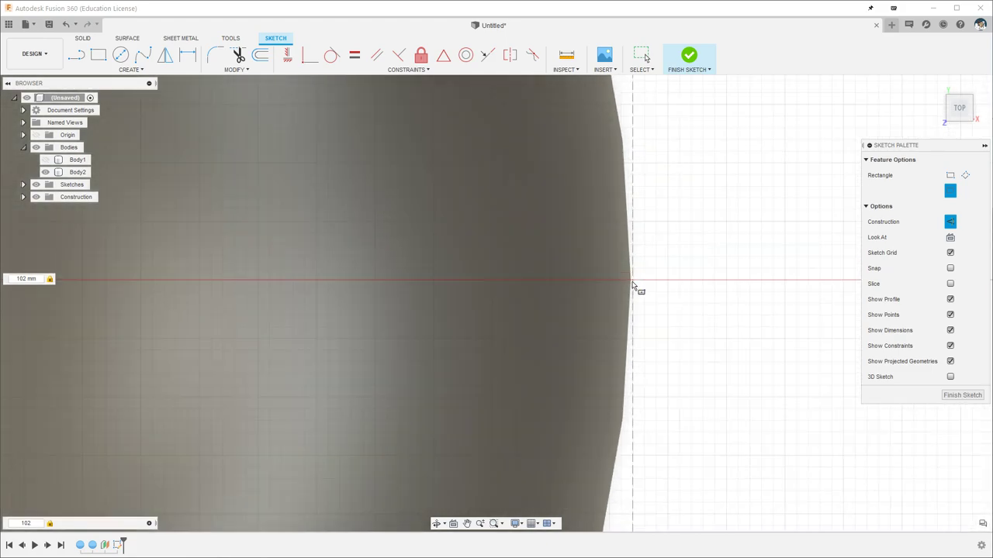
{"action": "key", "text": "BackSpace"}
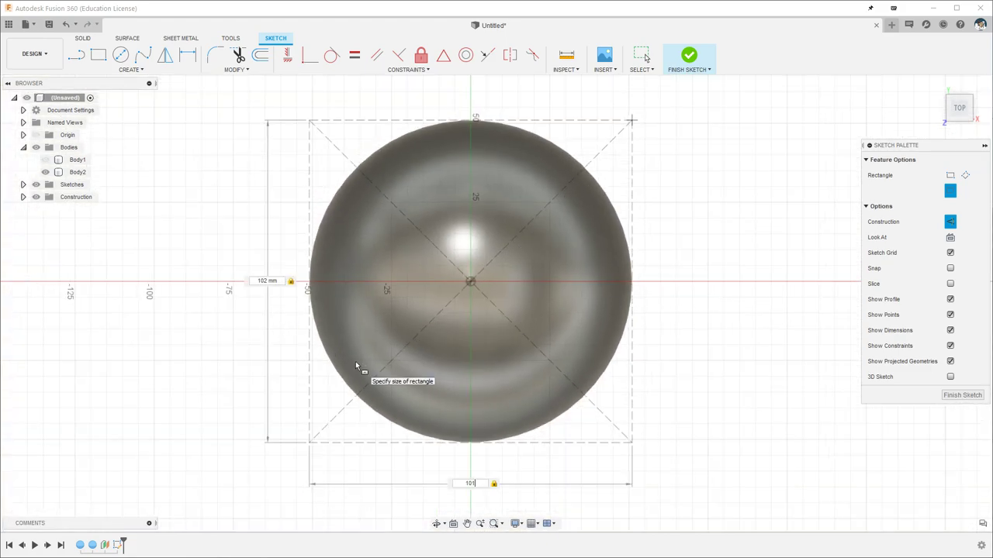
{"action": "type", "text": "1"}
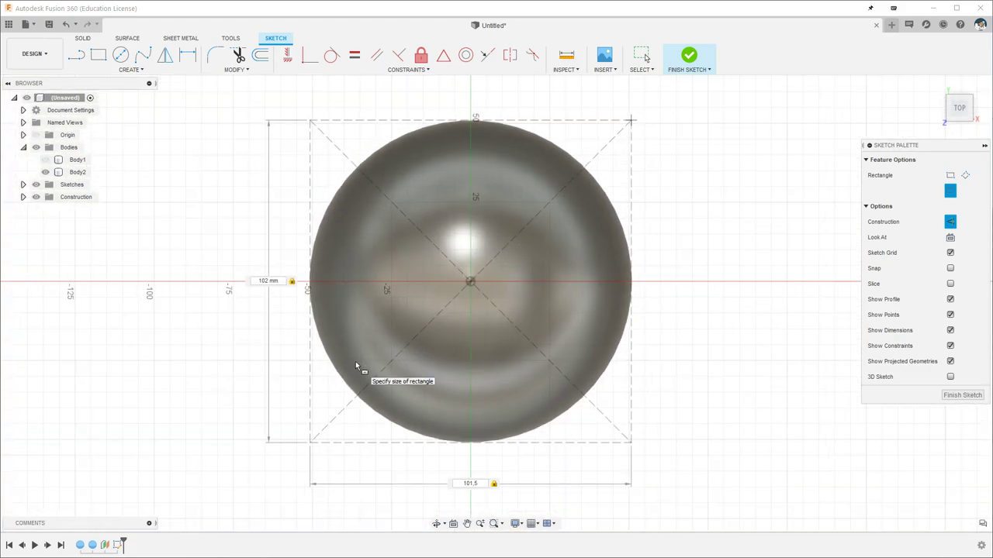
{"action": "type", "text": ".5"}
{"action": "key", "text": "Tab"}
{"action": "type", "text": "101.1"}
{"action": "scroll", "coordinate": [643, 280], "scroll_direction": "up", "scroll_amount": 5}
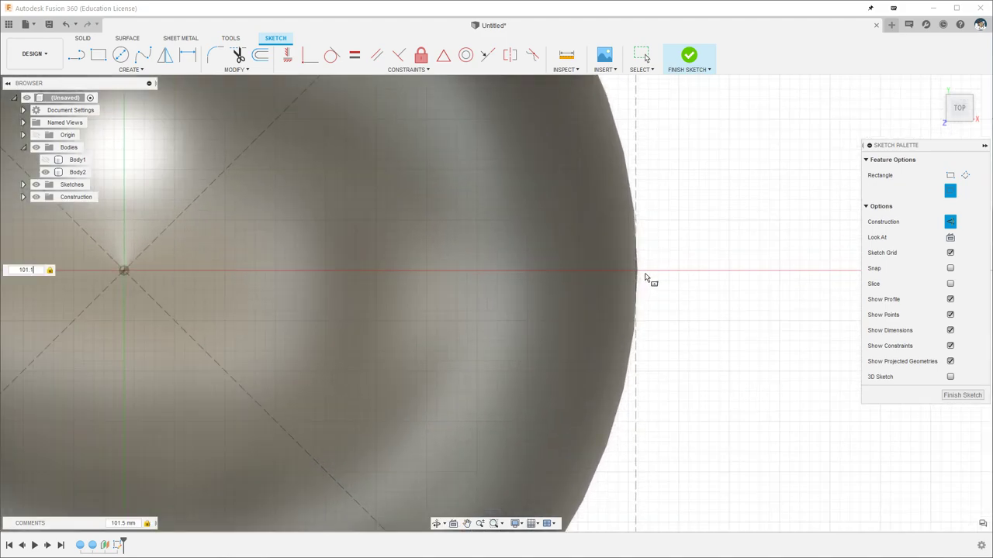
{"action": "scroll", "coordinate": [644, 277], "scroll_direction": "down", "scroll_amount": 5}
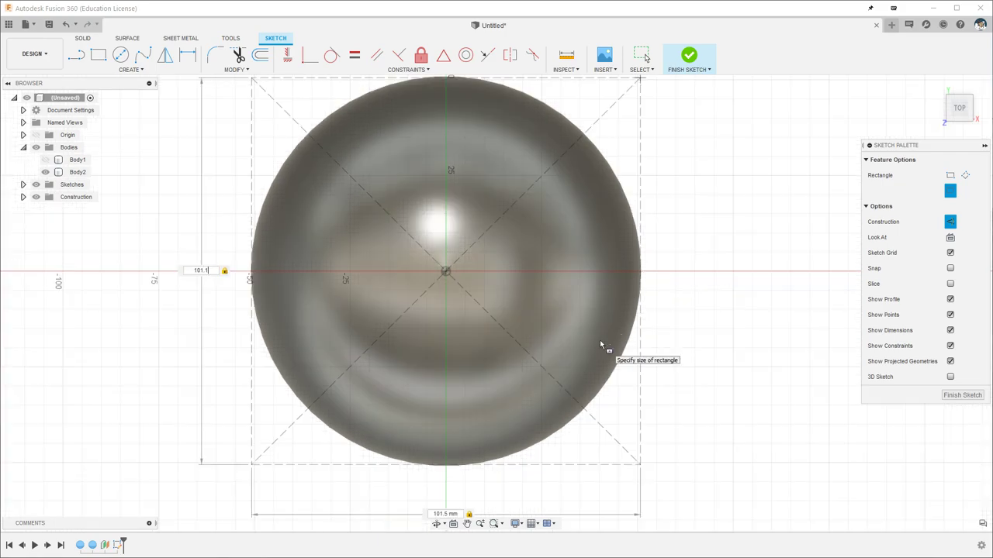
{"action": "type", "text": ".5"}
{"action": "scroll", "coordinate": [436, 473], "scroll_direction": "up", "scroll_amount": 5}
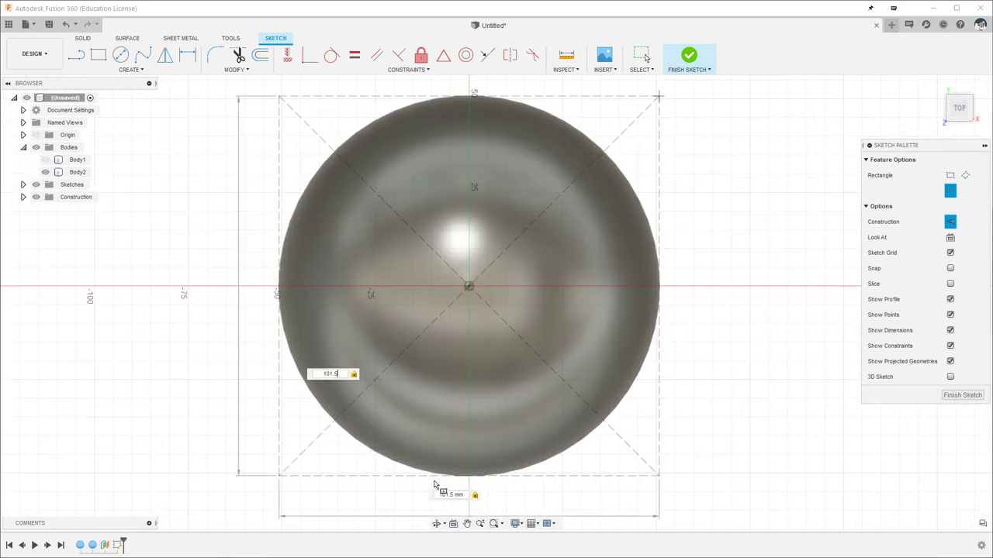
{"action": "scroll", "coordinate": [548, 453], "scroll_direction": "down", "scroll_amount": 5}
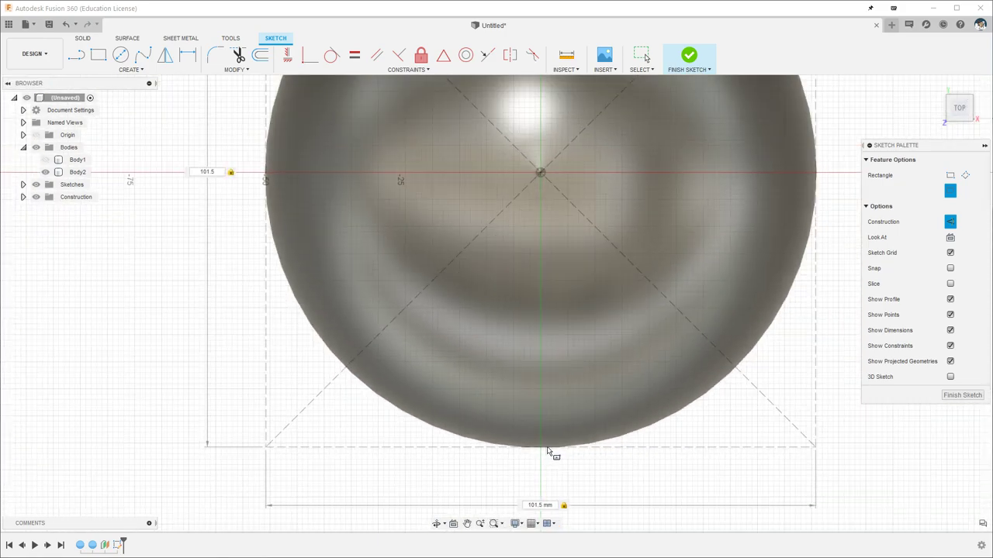
Place the center rectangle with both width and height at 102 mm and check its edges against the sphere's outline.
{"action": "key", "text": "Tab"}
{"action": "type", "text": "1"}
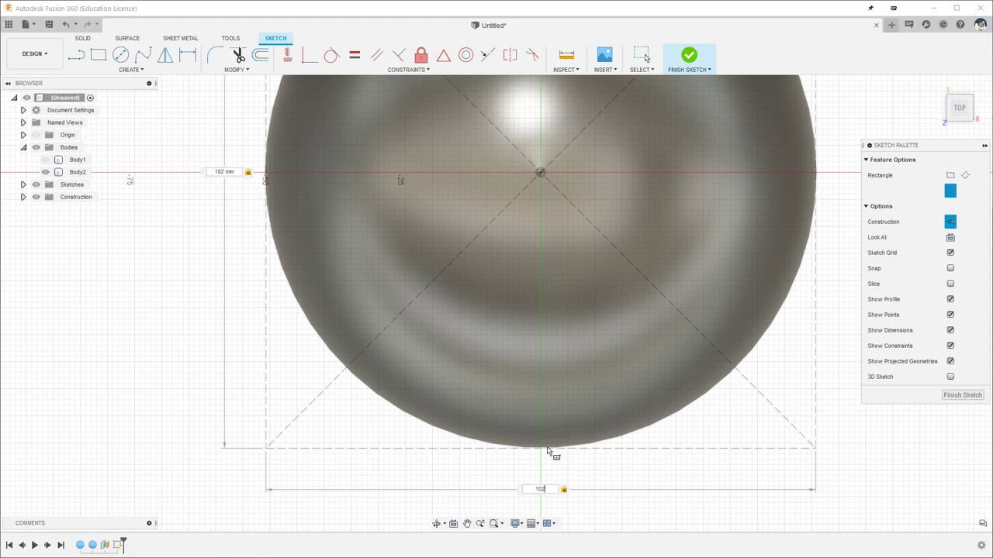
{"action": "type", "text": "02"}
{"action": "key", "text": "Return"}
{"action": "scroll", "coordinate": [549, 454], "scroll_direction": "up", "scroll_amount": 4}
{"action": "scroll", "coordinate": [550, 481], "scroll_direction": "down", "scroll_amount": 5}
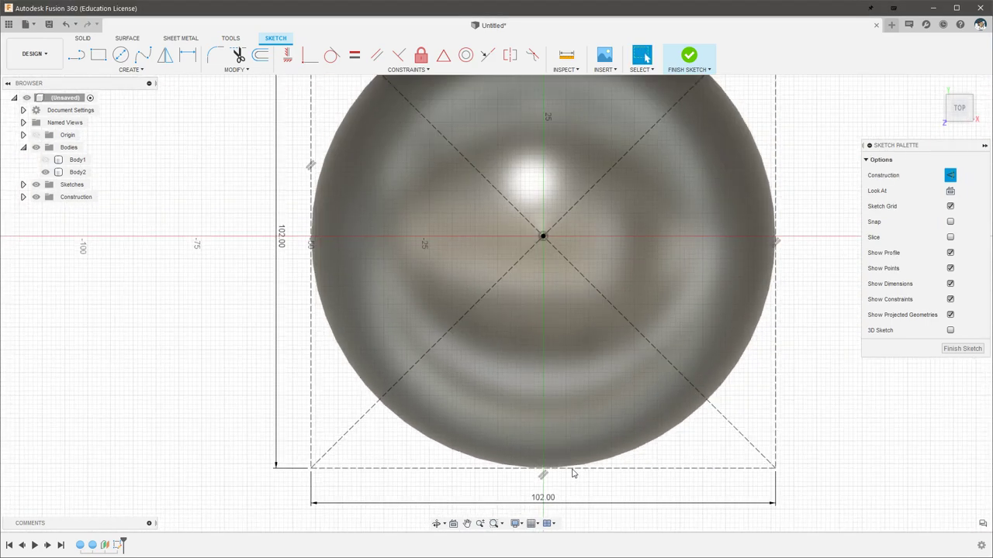
{"action": "scroll", "coordinate": [798, 233], "scroll_direction": "up", "scroll_amount": 6}
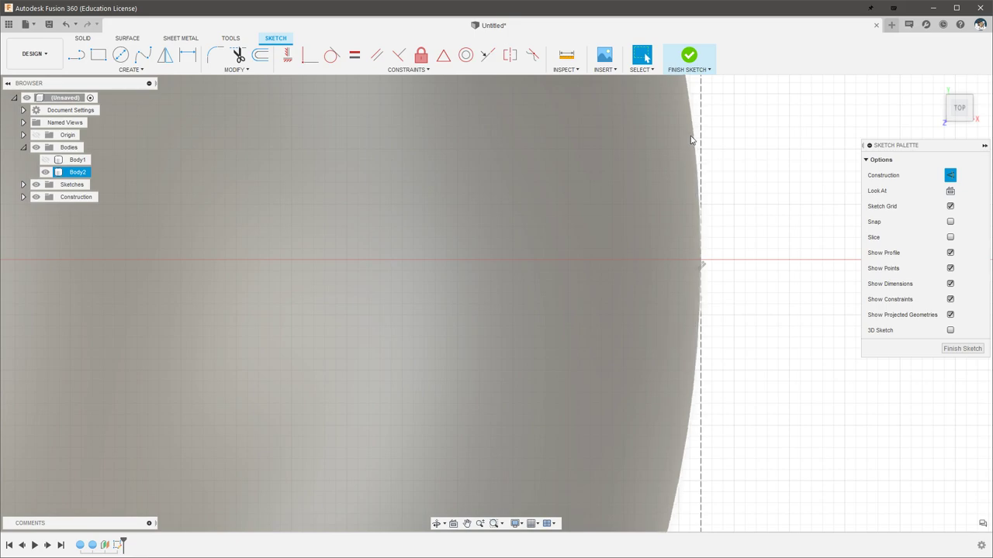
{"action": "scroll", "coordinate": [703, 264], "scroll_direction": "up", "scroll_amount": 4}
{"action": "scroll", "coordinate": [745, 314], "scroll_direction": "down", "scroll_amount": 2}
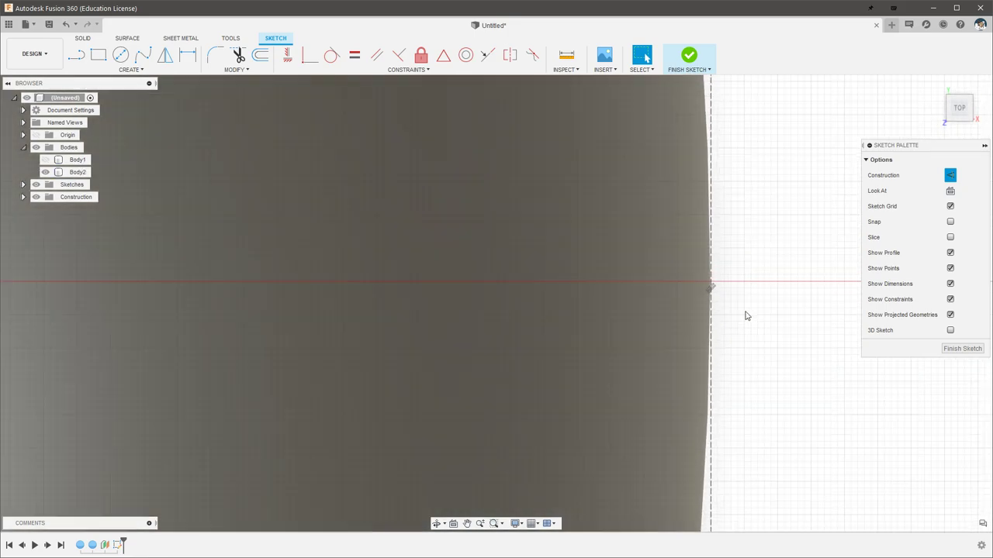
{"action": "scroll", "coordinate": [745, 316], "scroll_direction": "down", "scroll_amount": 6}
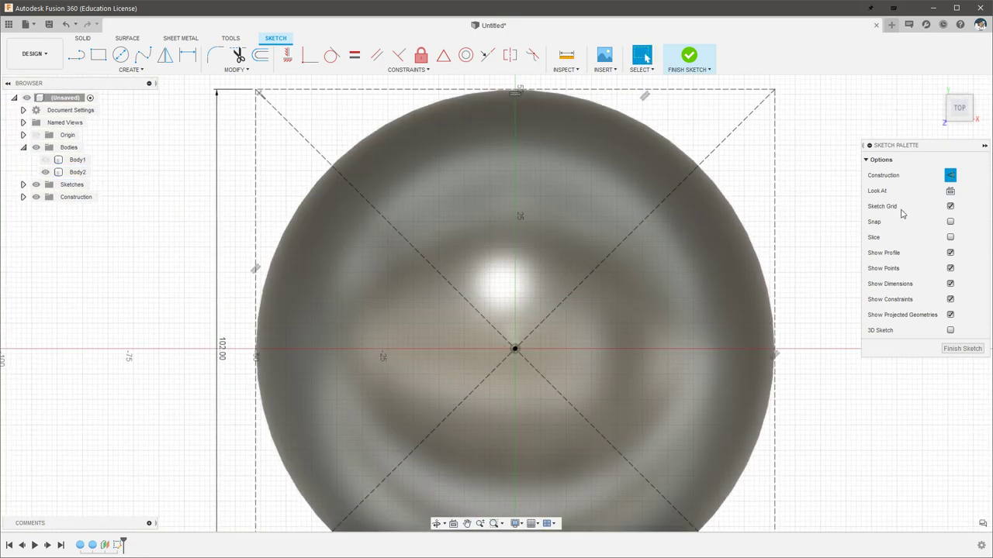
Hide the second sphere, Body2, so that only the sketch remains in view.
{"action": "left_click", "coordinate": [729, 150]}
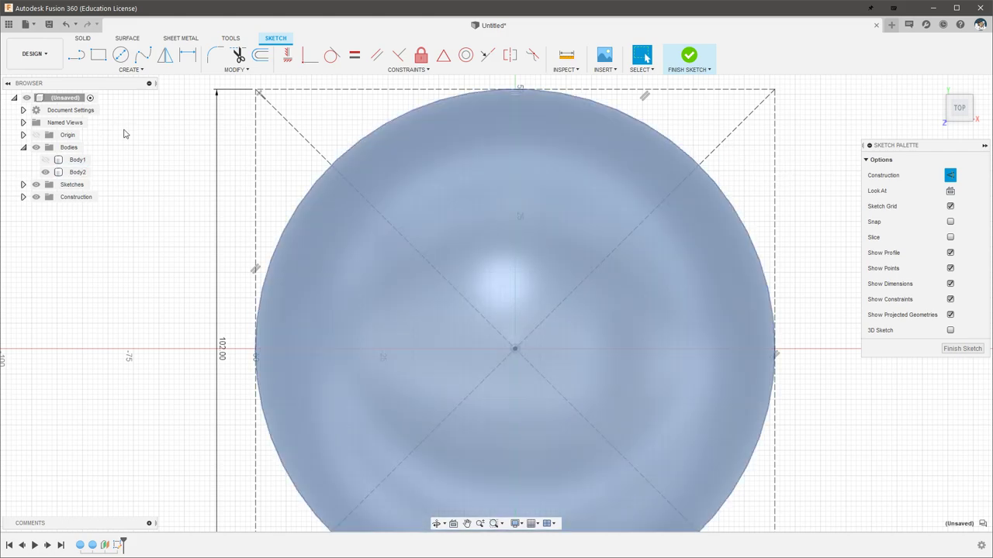
{"action": "left_click", "coordinate": [46, 172]}
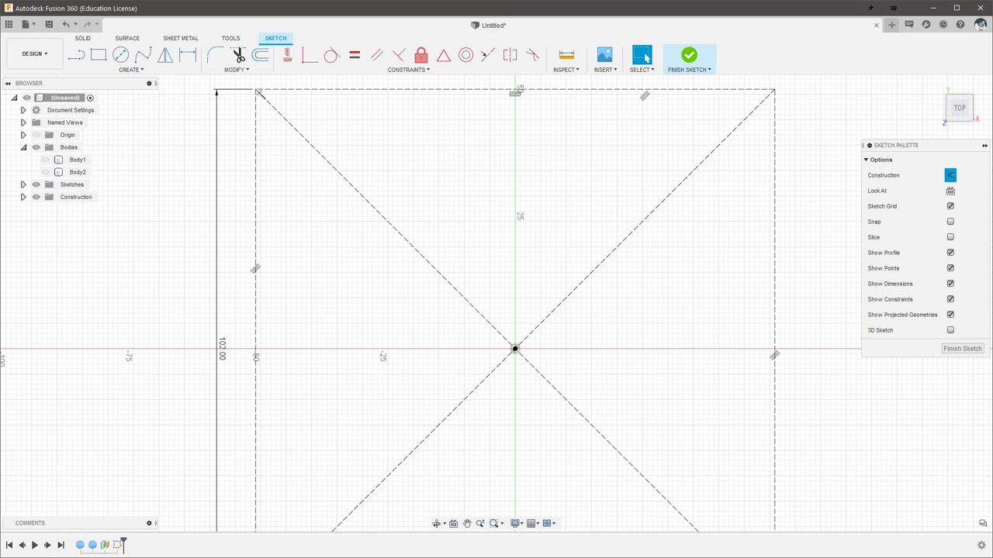
{"action": "middle_click_drag", "start_coordinate": [201, 211], "coordinate": [225, 174]}
{"action": "middle_click_drag", "start_coordinate": [354, 129], "coordinate": [380, 160]}
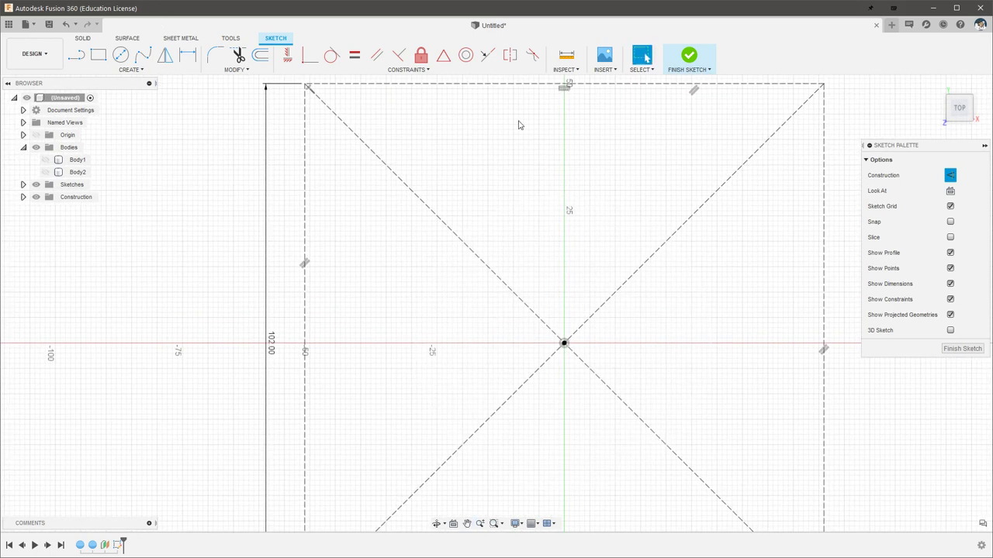
{"action": "left_click", "coordinate": [642, 72]}
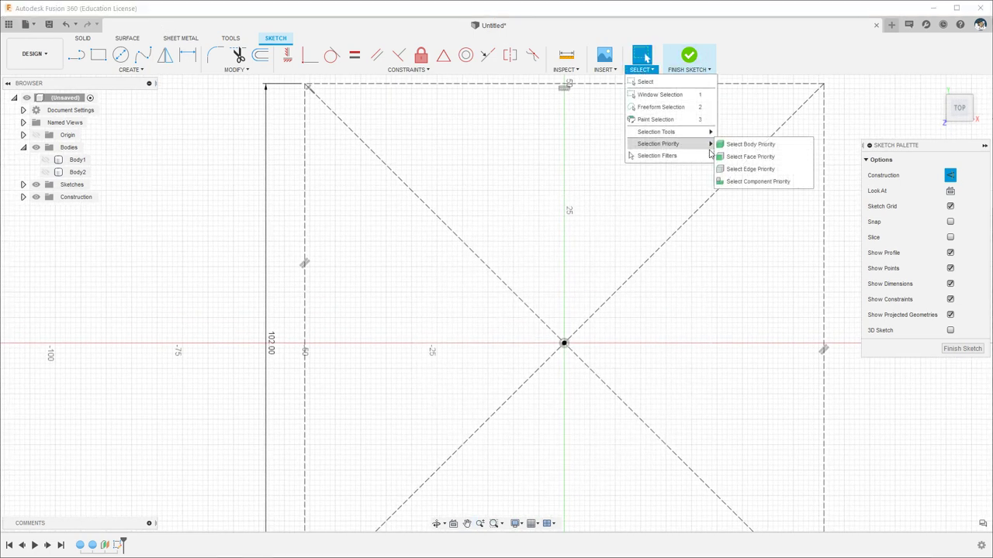
{"action": "mouse_move", "coordinate": [711, 156]}
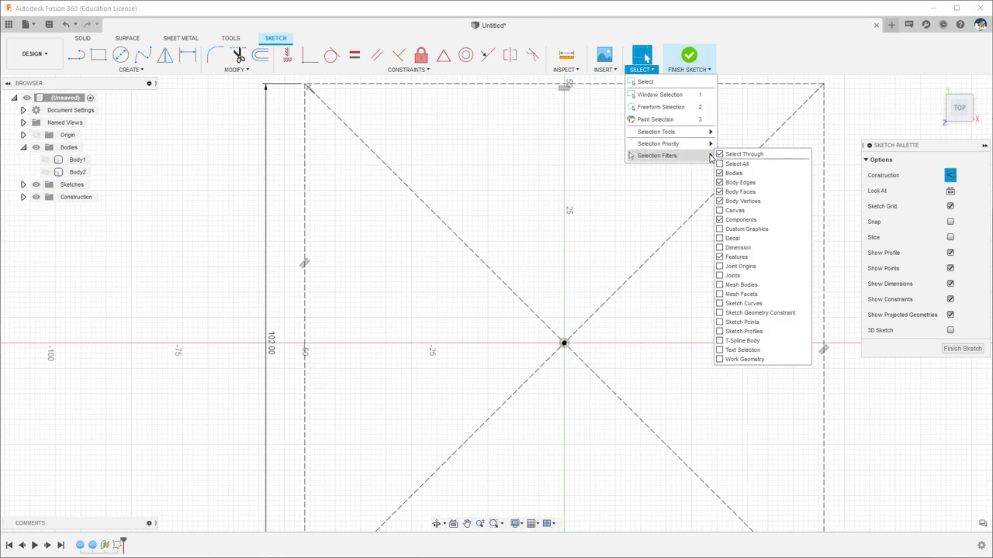
{"action": "left_click", "coordinate": [655, 251]}
Delete the diagonal construction lines inside the 102 mm square.
{"action": "left_click", "coordinate": [519, 299]}
{"action": "key", "text": "Delete"}
{"action": "middle_click_drag", "start_coordinate": [571, 390], "coordinate": [512, 342]}
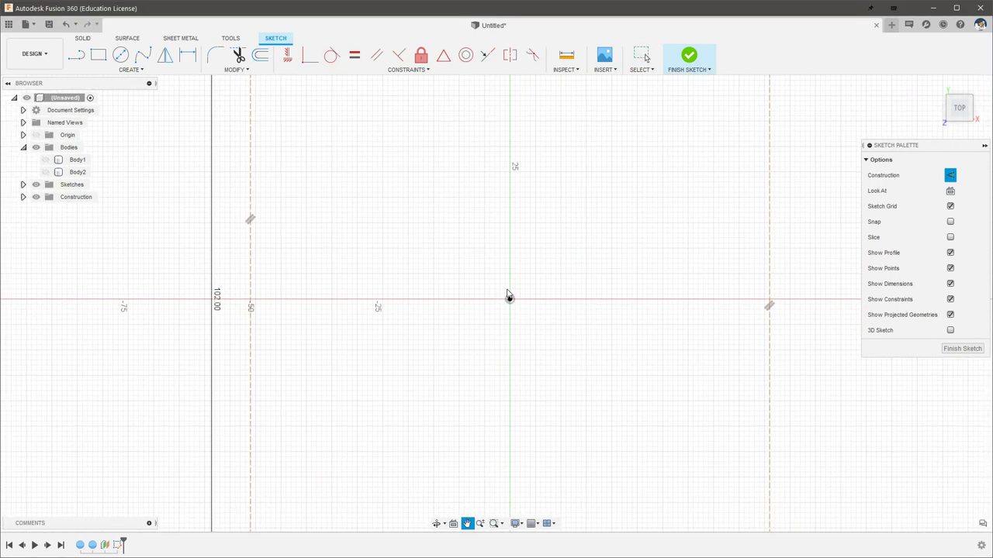
{"action": "scroll", "coordinate": [519, 329], "scroll_direction": "down", "scroll_amount": 3}
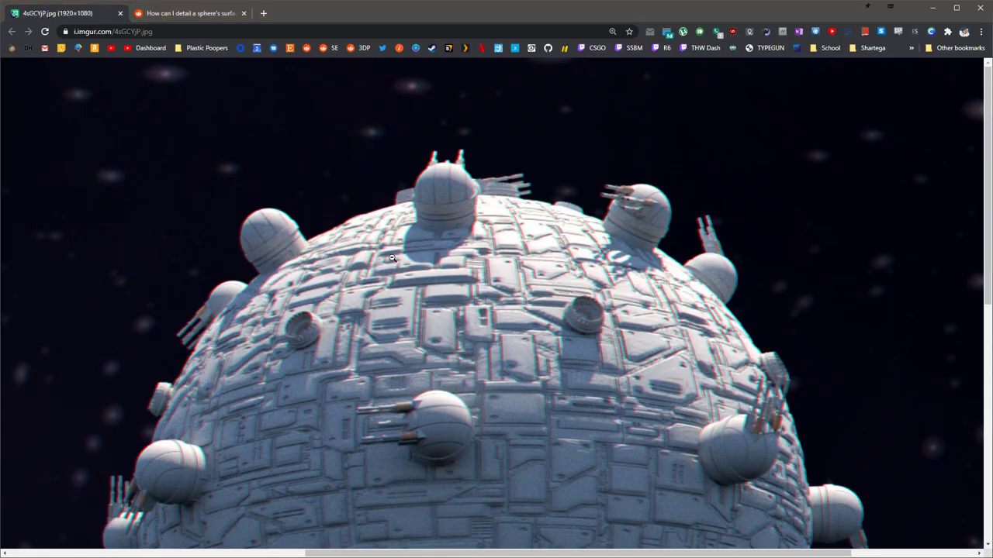
Draw a closed, upright six-sided panel with two angled edges about 12 mm long in normal lines, inside the square's upper-left area.
{"action": "scroll", "coordinate": [479, 278], "scroll_direction": "down", "scroll_amount": 2}
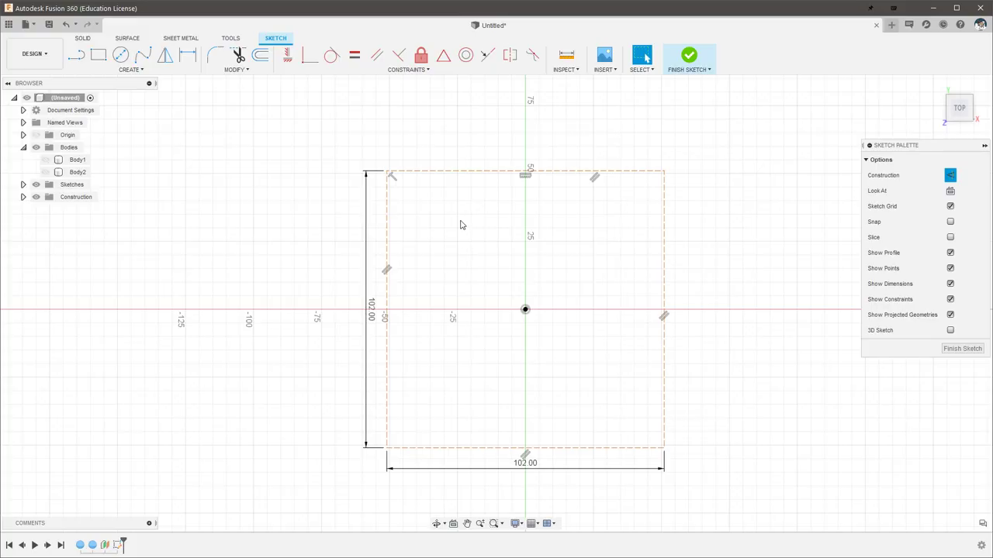
{"action": "scroll", "coordinate": [461, 224], "scroll_direction": "up", "scroll_amount": 3}
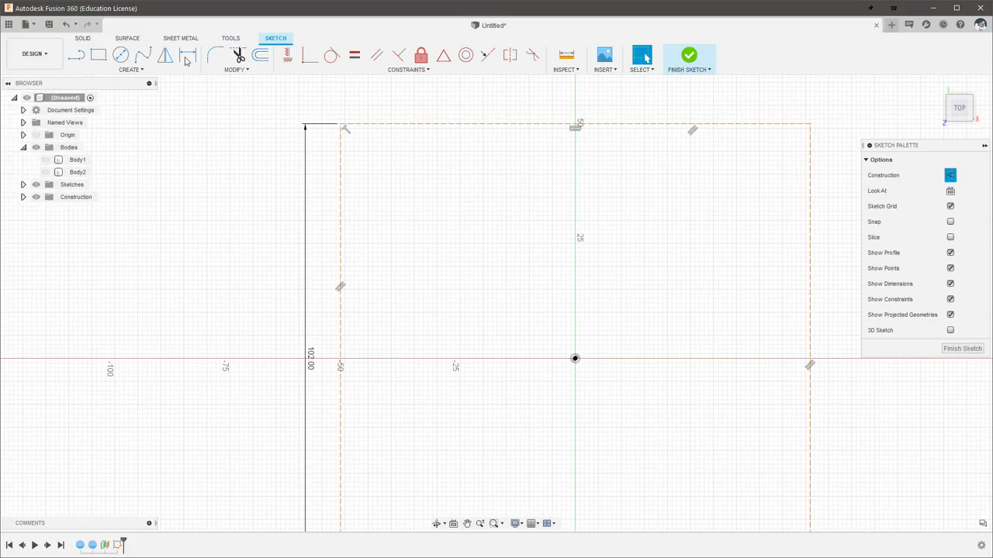
{"action": "left_click", "coordinate": [76, 55]}
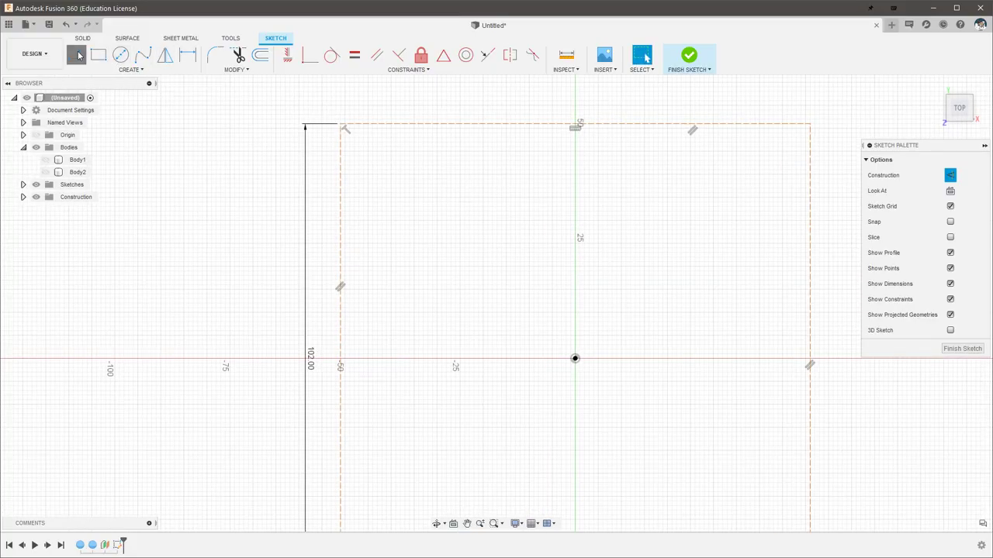
{"action": "left_click", "coordinate": [395, 160]}
{"action": "left_click", "coordinate": [951, 176]}
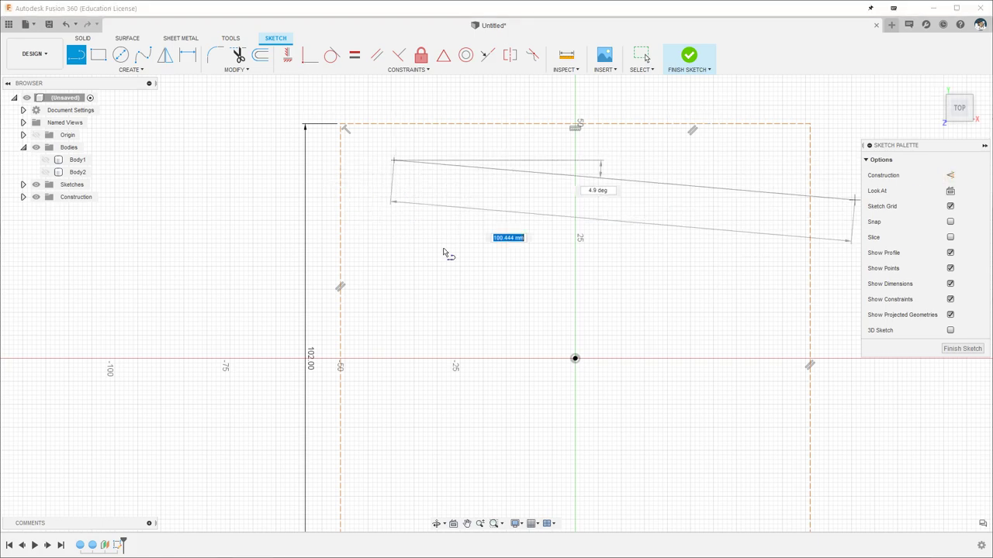
{"action": "left_click", "coordinate": [394, 269]}
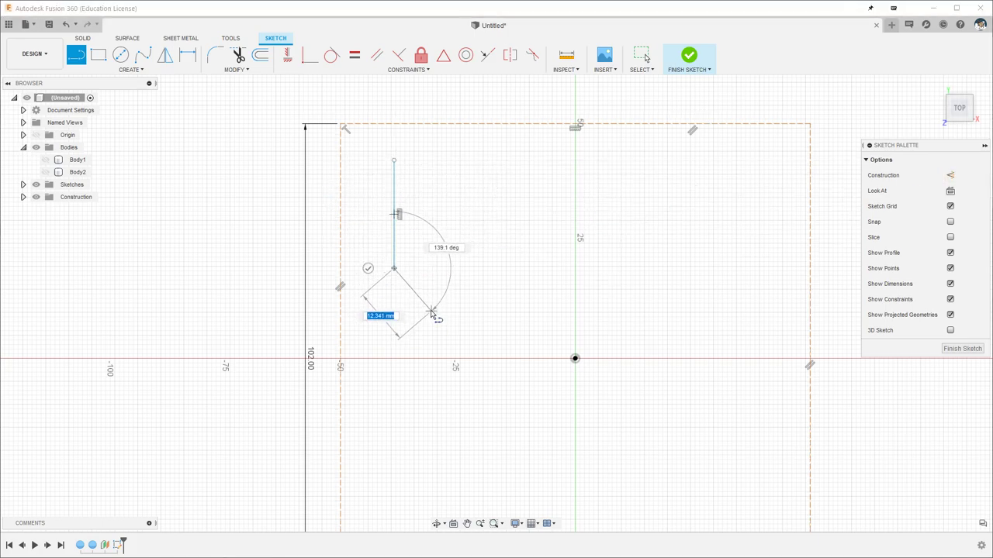
{"action": "left_click", "coordinate": [434, 311]}
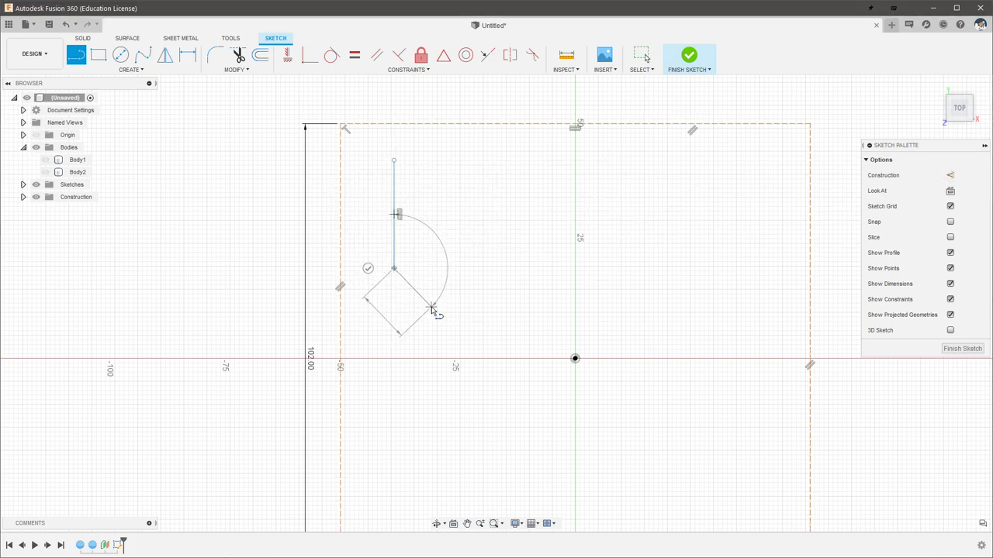
{"action": "left_click", "coordinate": [453, 201]}
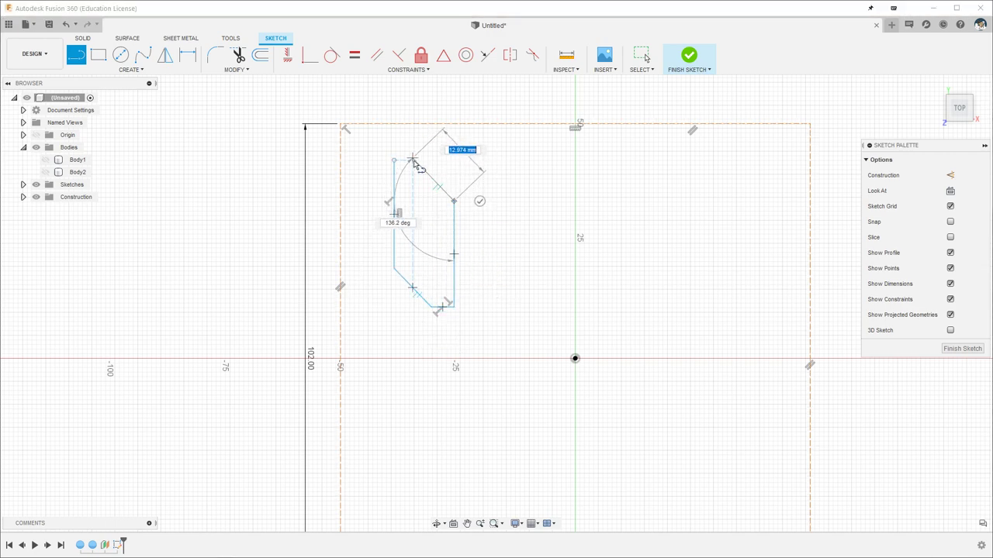
{"action": "scroll", "coordinate": [413, 163], "scroll_direction": "up", "scroll_amount": 5}
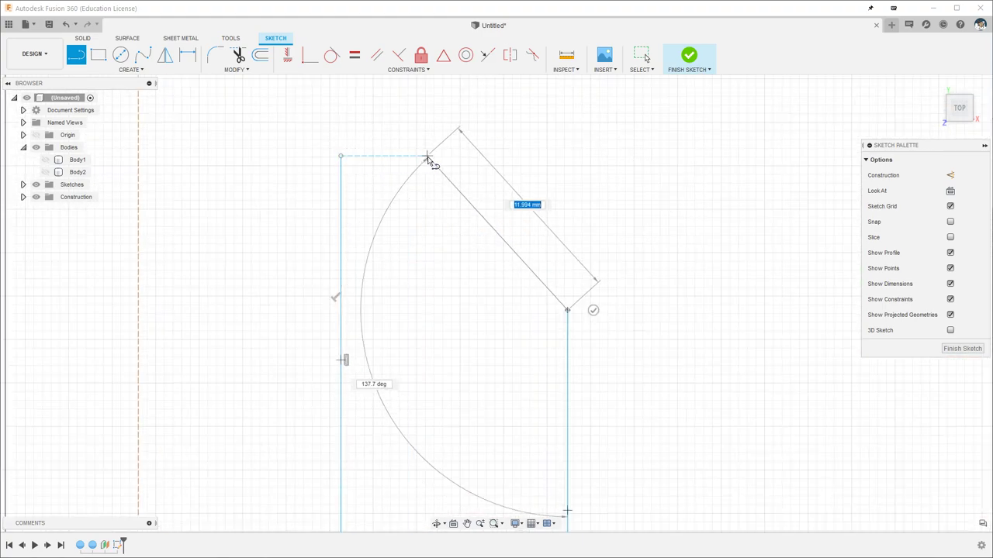
{"action": "left_click", "coordinate": [428, 159]}
{"action": "left_click", "coordinate": [342, 158]}
{"action": "scroll", "coordinate": [282, 157], "scroll_direction": "down", "scroll_amount": 6}
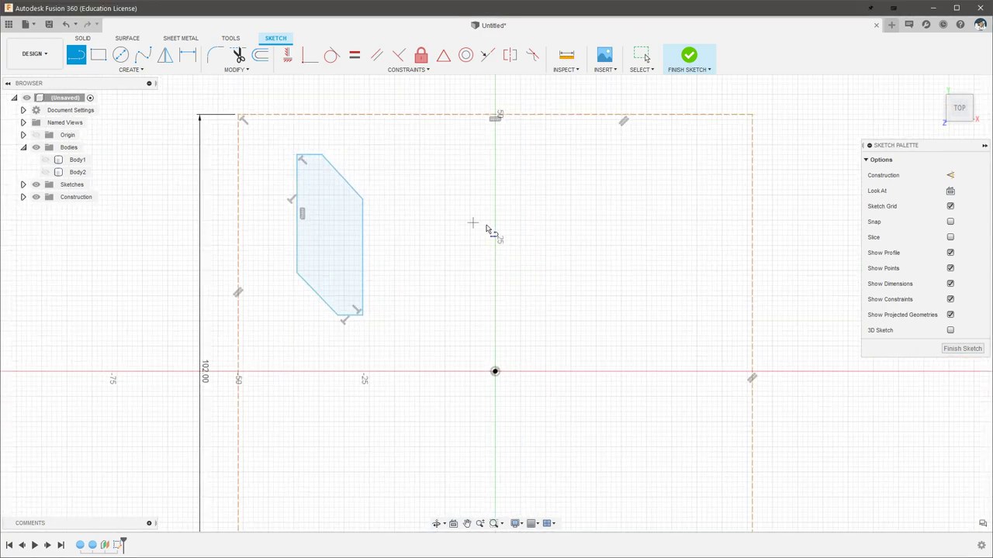
Draw a long horizontal rectangle near the square's upper edge and a tall vertical rectangle near its right edge.
{"action": "key", "text": "r"}
{"action": "left_click", "coordinate": [388, 144]}
{"action": "left_click", "coordinate": [708, 182]}
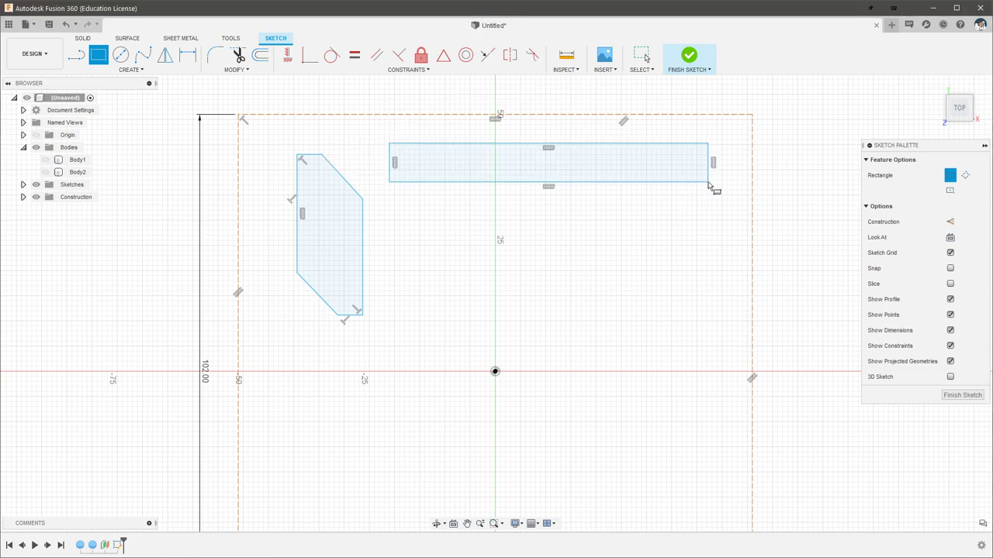
{"action": "left_click", "coordinate": [663, 196]}
{"action": "left_click", "coordinate": [724, 418]}
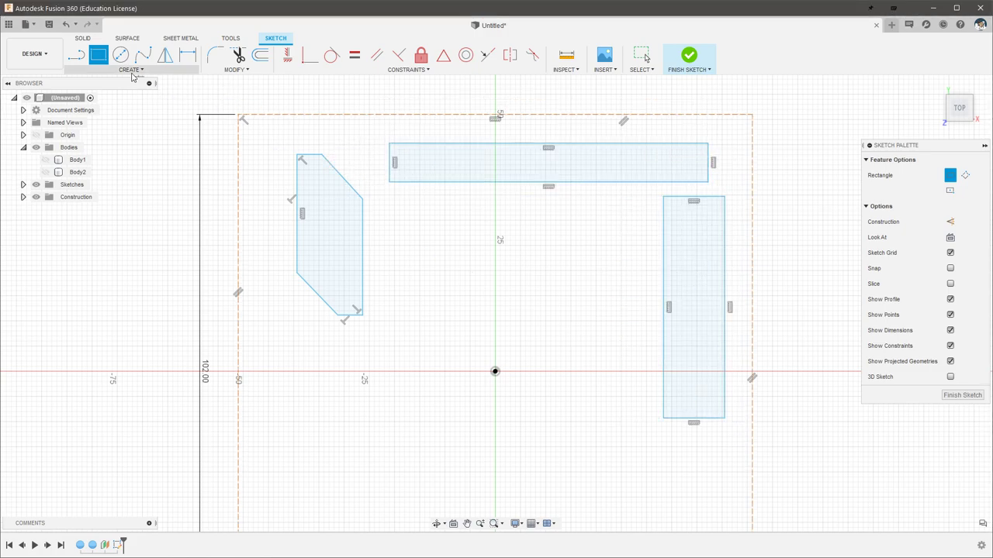
Draw a larger horizontal rectangle in the lower part of the square, below the tall vertical rectangle.
{"action": "scroll", "coordinate": [558, 271], "scroll_direction": "down", "scroll_amount": 2}
{"action": "middle_click_drag", "start_coordinate": [579, 259], "coordinate": [567, 107]}
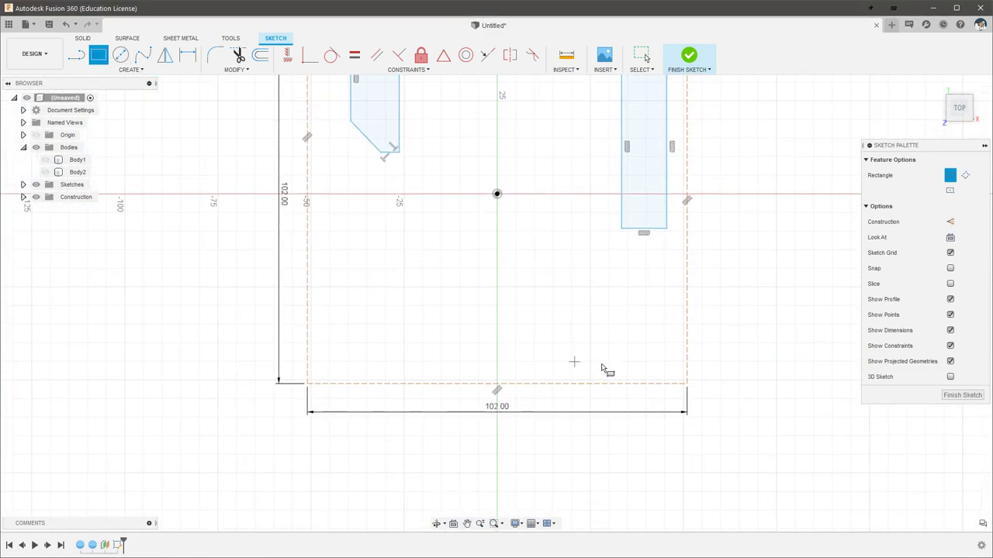
{"action": "left_click", "coordinate": [667, 258]}
{"action": "left_click", "coordinate": [447, 342]}
{"action": "middle_click_drag", "start_coordinate": [380, 228], "coordinate": [392, 362]}
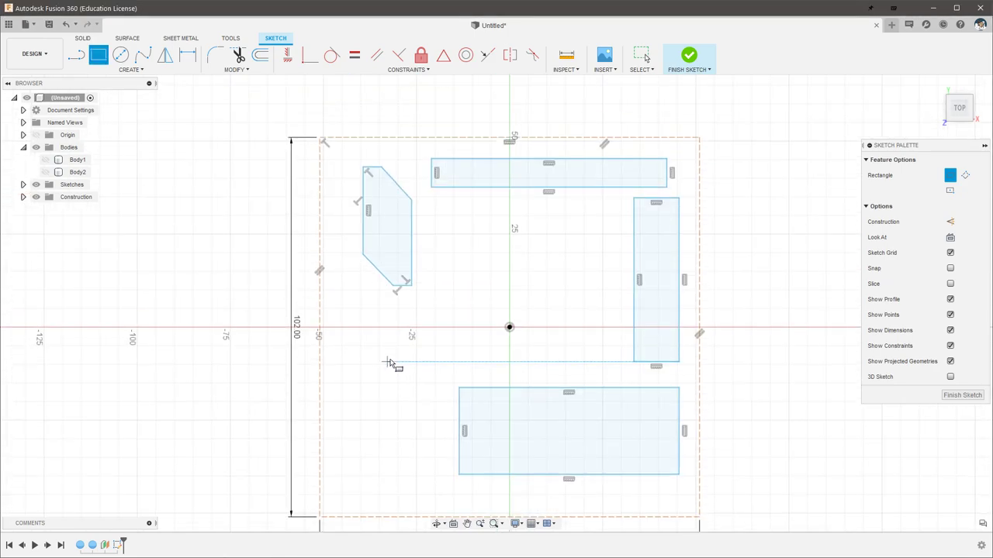
Copy the six-sided panel outline with Move/Copy and place the copy just left of the tall vertical rectangle.
{"action": "key", "text": "Escape"}
{"action": "double_click", "coordinate": [413, 231]}
{"action": "key", "text": "m"}
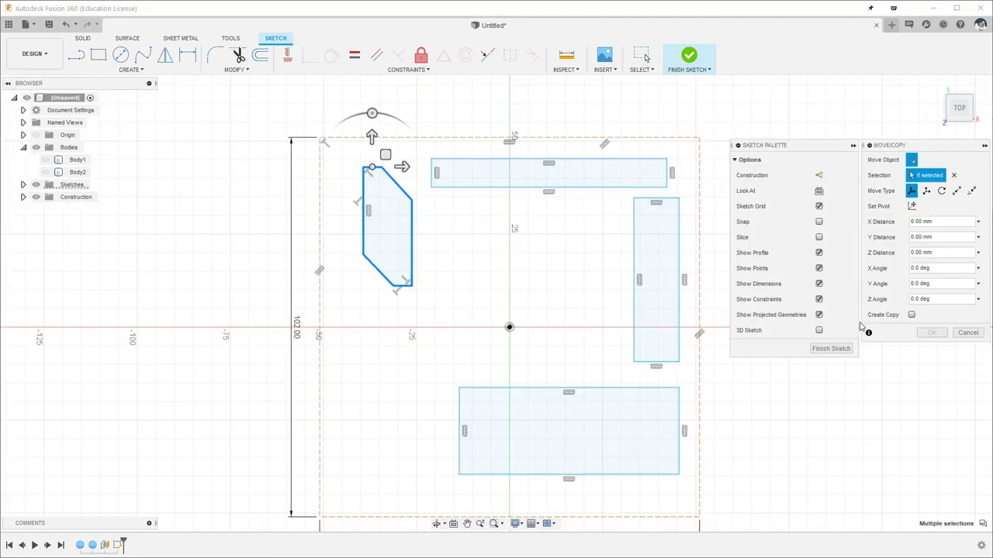
{"action": "left_click", "coordinate": [912, 315]}
{"action": "left_click_drag", "start_coordinate": [391, 161], "coordinate": [596, 243]}
{"action": "left_click", "coordinate": [930, 332]}
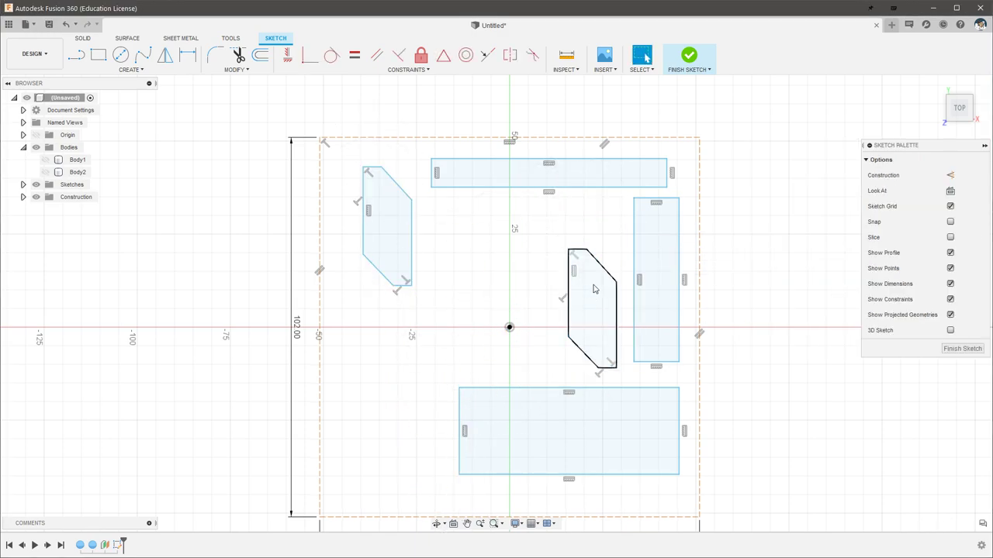
Copy the six-sided panel beside the tall rectangle, turn the copy a quarter turn, and place it horizontally just left of the origin.
{"action": "double_click", "coordinate": [600, 272]}
{"action": "key", "text": "m"}
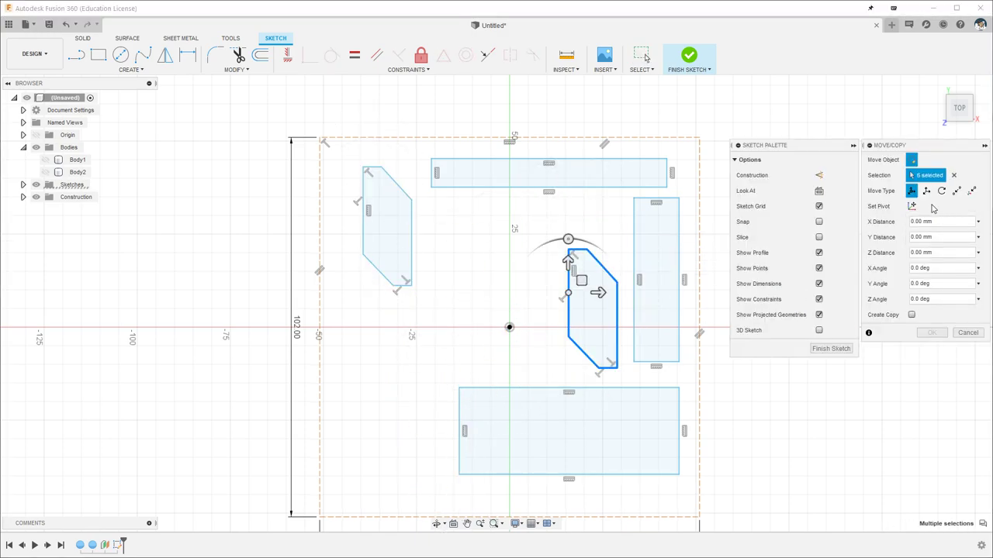
{"action": "left_click", "coordinate": [913, 315]}
{"action": "left_click_drag", "start_coordinate": [582, 280], "coordinate": [393, 364]}
{"action": "left_click_drag", "start_coordinate": [383, 321], "coordinate": [456, 331]}
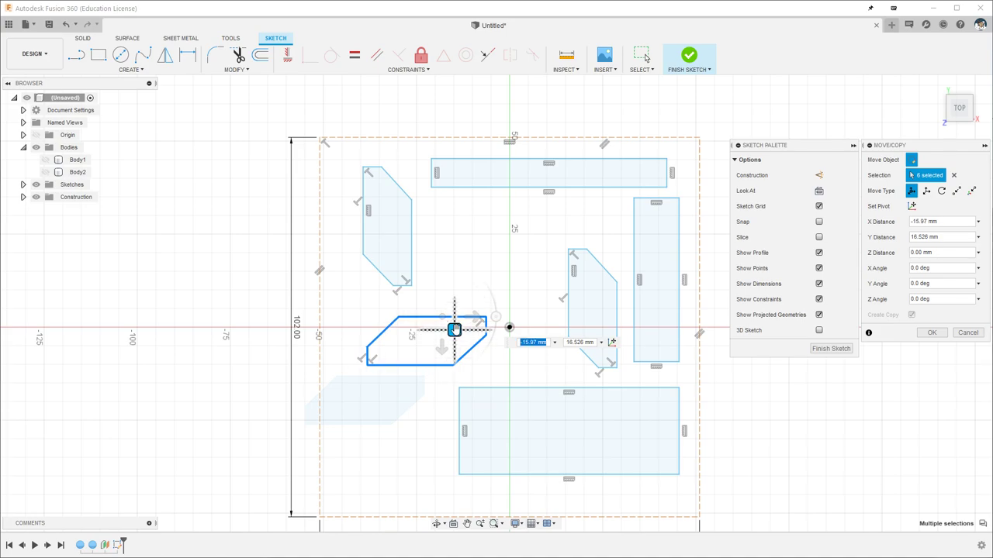
{"action": "key", "text": "Return"}
Draw a large rectangle under the long upper rectangle and a small one directly above the six-sided panel beside the tall rectangle.
{"action": "key", "text": "r"}
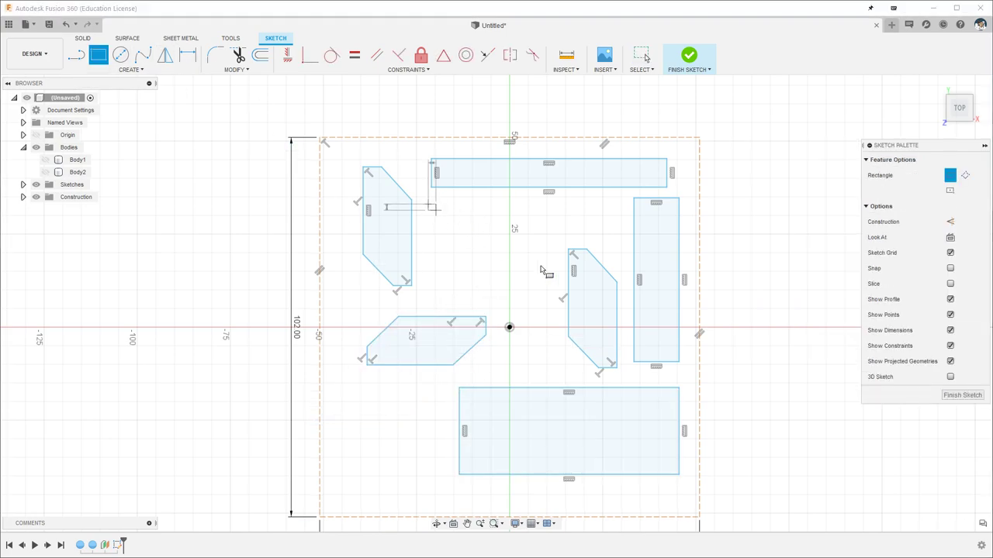
{"action": "left_click", "coordinate": [427, 204]}
{"action": "left_click", "coordinate": [550, 307]}
{"action": "left_click", "coordinate": [568, 205]}
{"action": "left_click", "coordinate": [621, 236]}
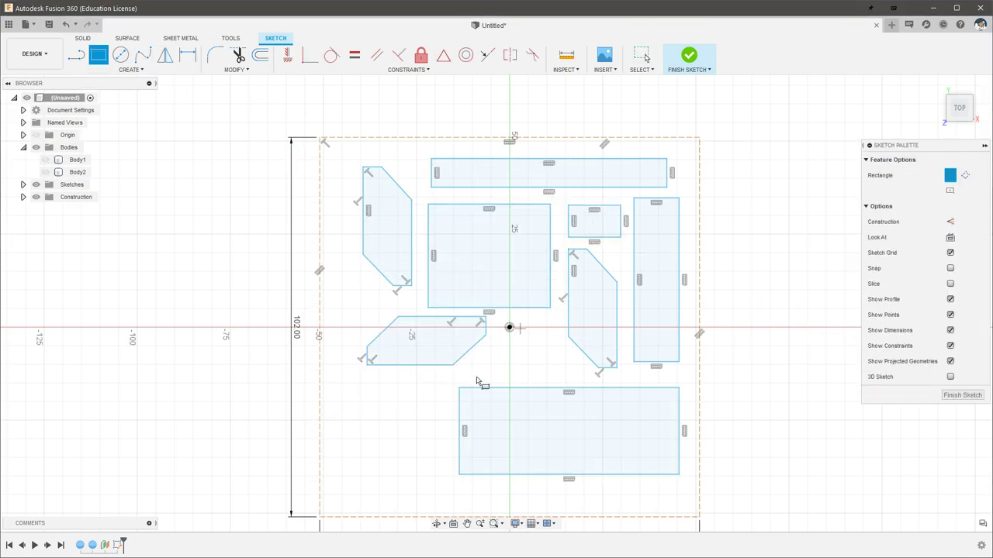
Draw a squarish rectangle at lower left, a thin strip below the large lower rectangle, and a small rectangle near the left edge, finishing the sketch.
{"action": "left_click", "coordinate": [451, 385]}
{"action": "left_click", "coordinate": [349, 494]}
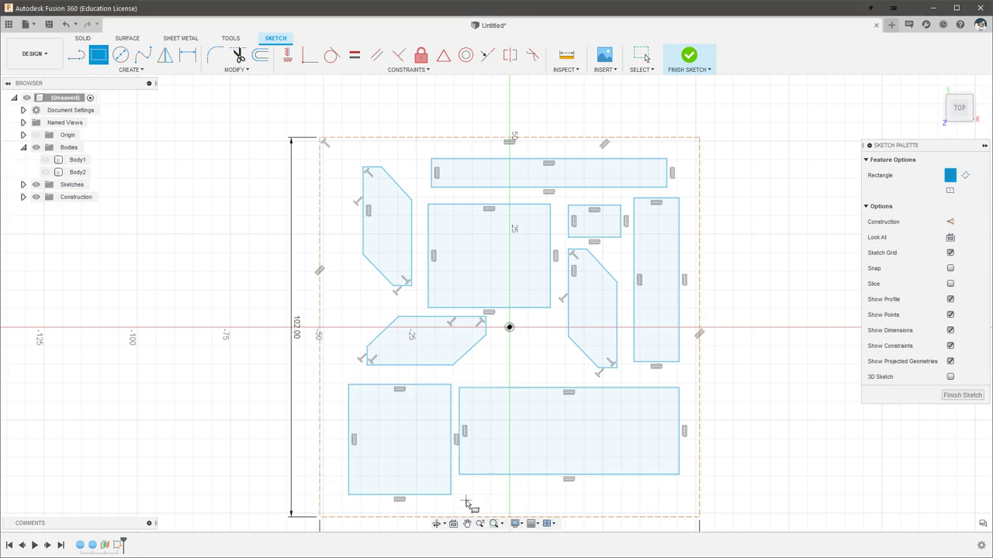
{"action": "left_click", "coordinate": [465, 500]}
{"action": "left_click", "coordinate": [671, 481]}
{"action": "left_click", "coordinate": [346, 281]}
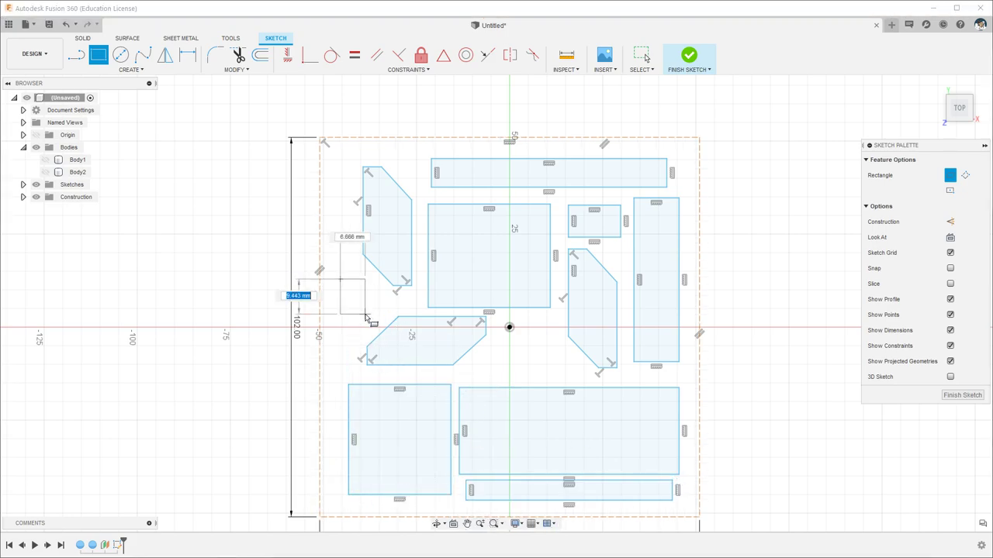
{"action": "left_click", "coordinate": [360, 311]}
{"action": "left_click", "coordinate": [962, 394]}
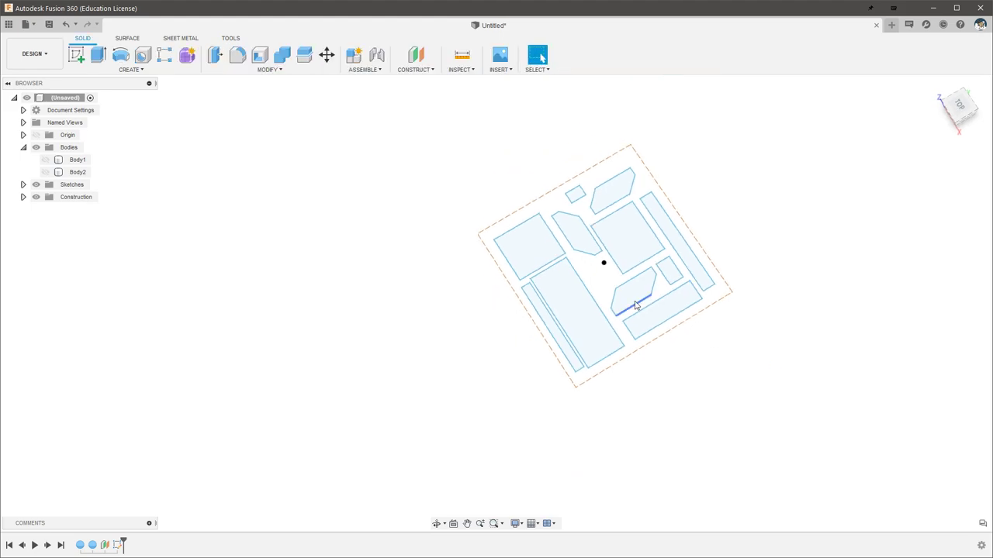
Loft the large lower rectangle to the origin point as a new body.
{"action": "scroll", "coordinate": [598, 329], "scroll_direction": "up", "scroll_amount": 3}
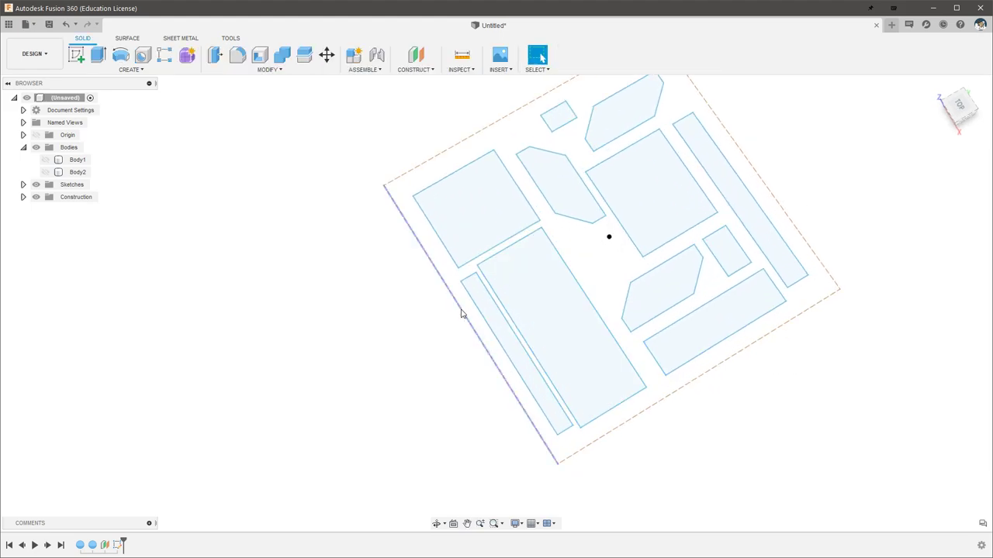
{"action": "middle_click_drag", "start_coordinate": [461, 314], "coordinate": [758, 335], "text": "shift"}
{"action": "type", "text": "s"}
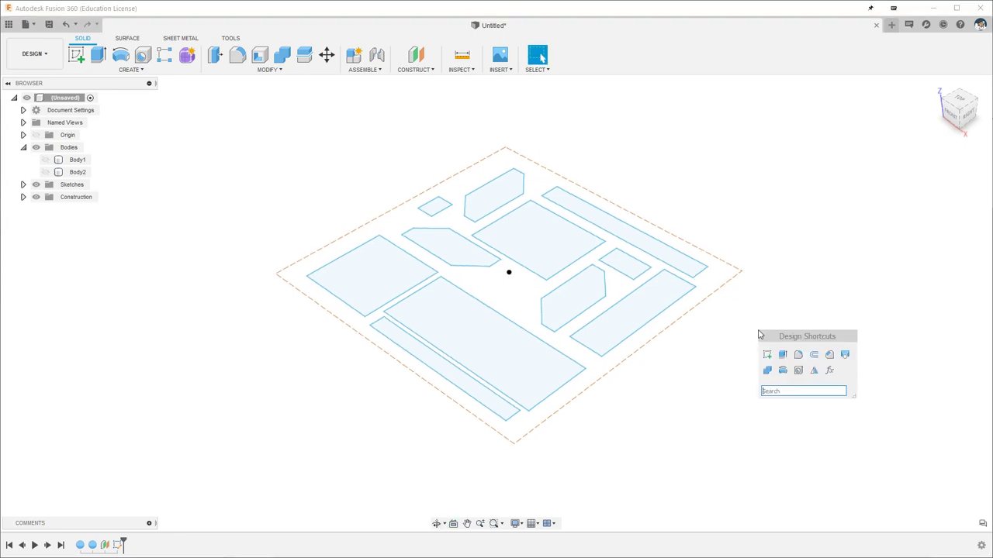
{"action": "type", "text": "loft"}
{"action": "left_click", "coordinate": [778, 404]}
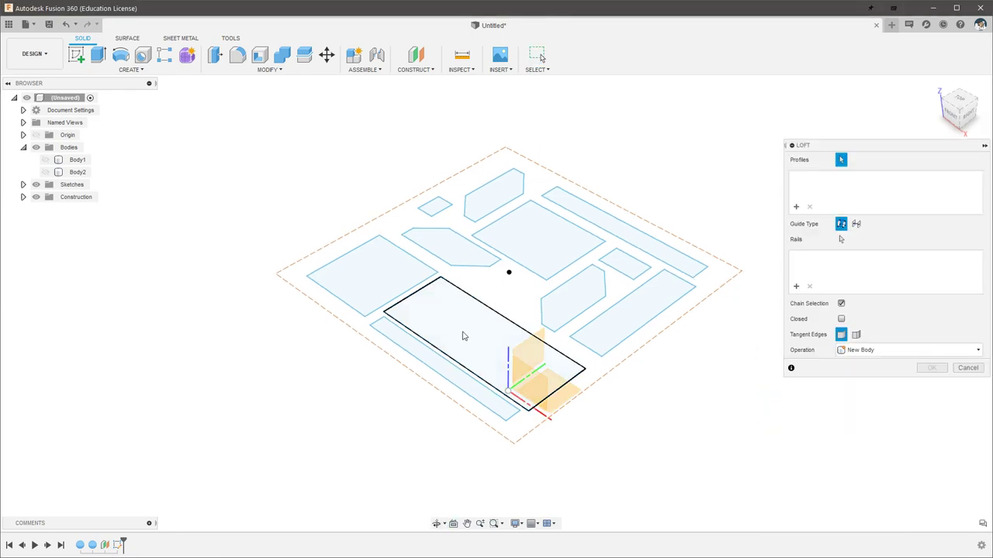
{"action": "left_click", "coordinate": [463, 334]}
{"action": "middle_click_drag", "start_coordinate": [421, 443], "coordinate": [456, 439], "text": "shift"}
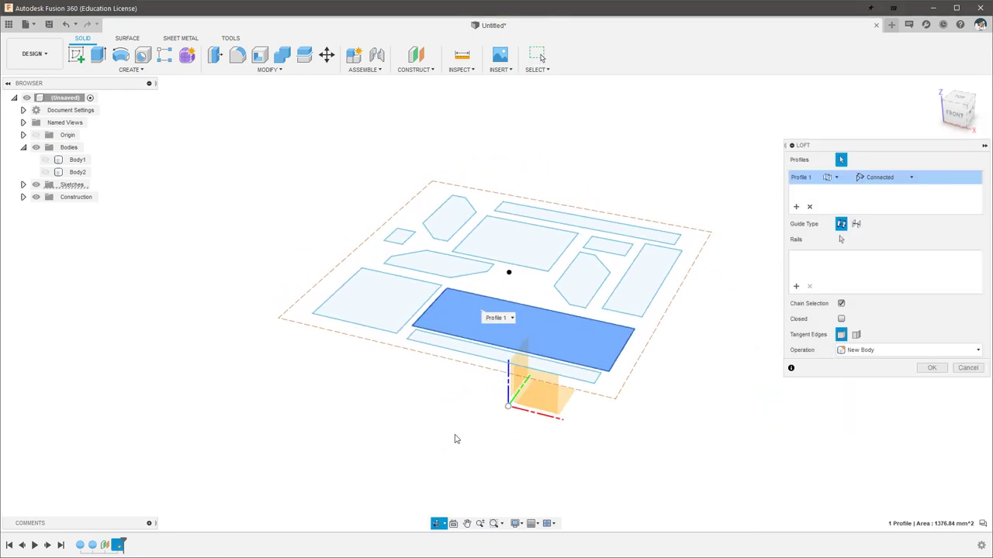
{"action": "left_click", "coordinate": [508, 408]}
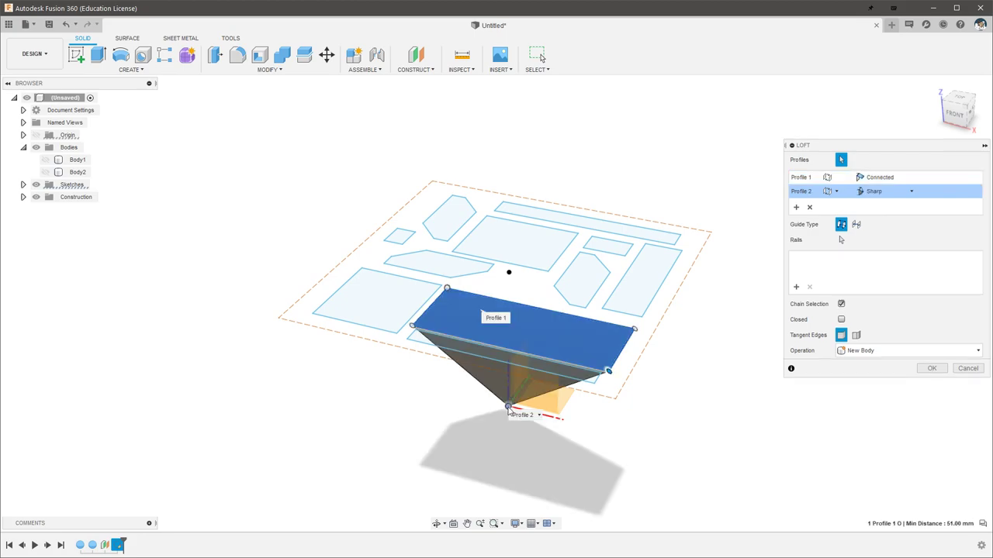
{"action": "key", "text": "Return"}
Show Sketch3 again and loft the tall rectangle near the square's right edge to the origin point.
{"action": "right_click", "coordinate": [706, 378]}
{"action": "left_click", "coordinate": [709, 344]}
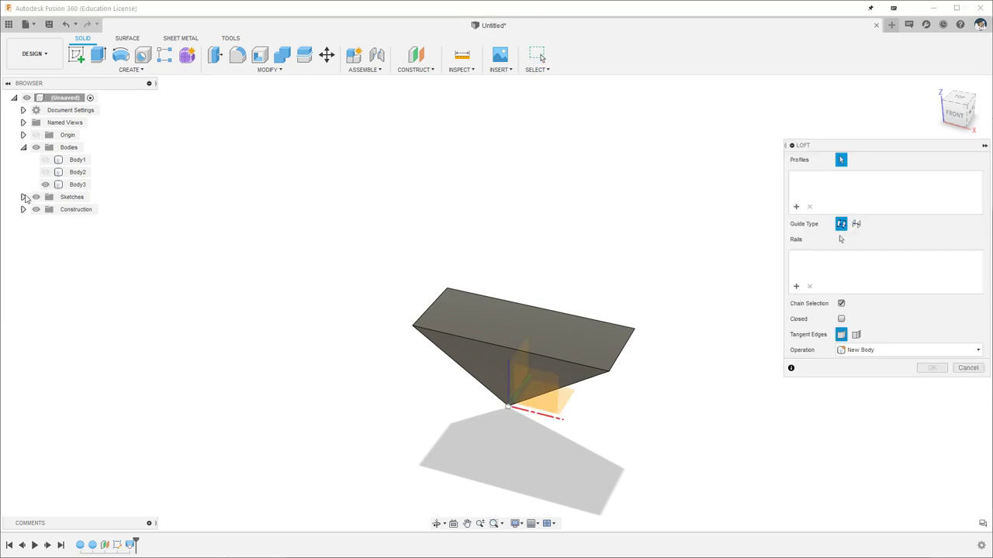
{"action": "left_click", "coordinate": [23, 197]}
{"action": "left_click", "coordinate": [45, 209]}
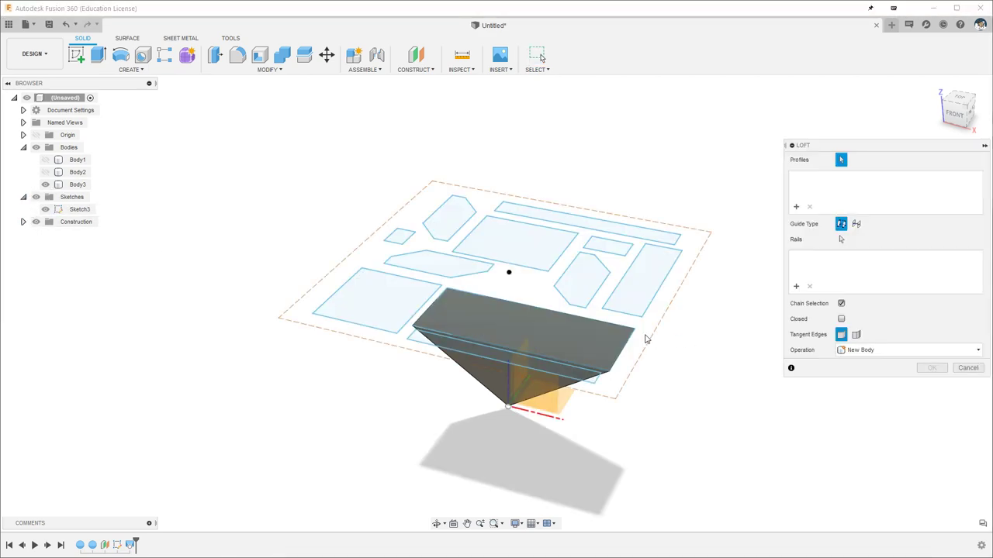
{"action": "left_click", "coordinate": [636, 299]}
{"action": "left_click", "coordinate": [508, 406]}
{"action": "key", "text": "Return"}
Loft the squarish lower-left rectangle to the origin point as a new body.
{"action": "right_click", "coordinate": [721, 391]}
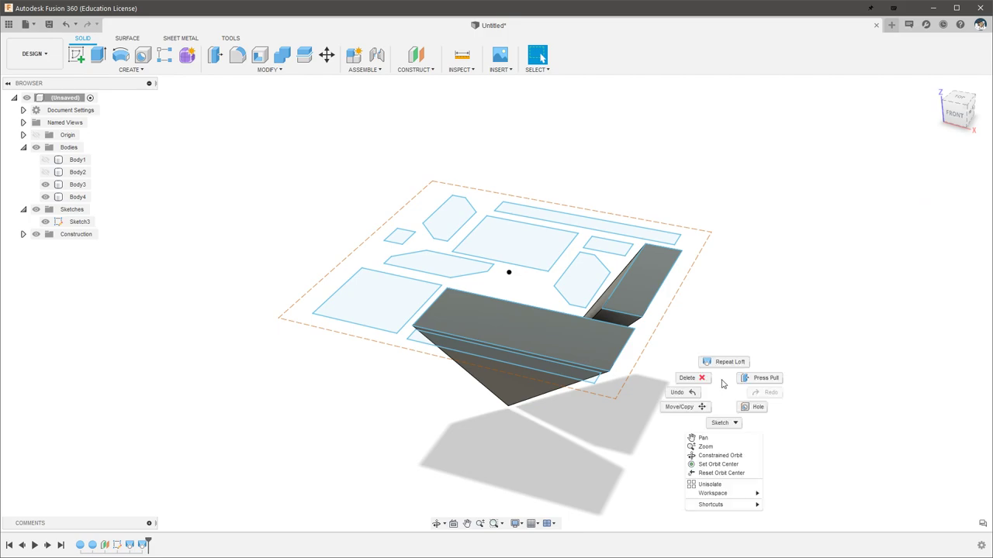
{"action": "left_click", "coordinate": [725, 359]}
{"action": "left_click", "coordinate": [403, 302]}
{"action": "left_click", "coordinate": [514, 407]}
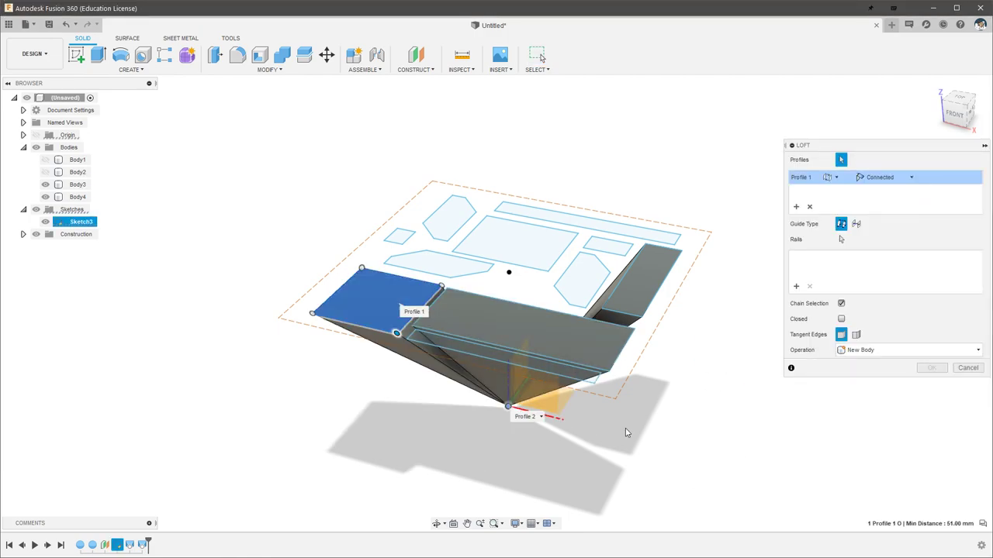
{"action": "key", "text": "Return"}
Loft the thin strip along the square's lower edge to the origin point as a new body.
{"action": "right_click", "coordinate": [698, 423]}
{"action": "left_click", "coordinate": [700, 390]}
{"action": "left_click", "coordinate": [535, 365]}
{"action": "left_click", "coordinate": [506, 406]}
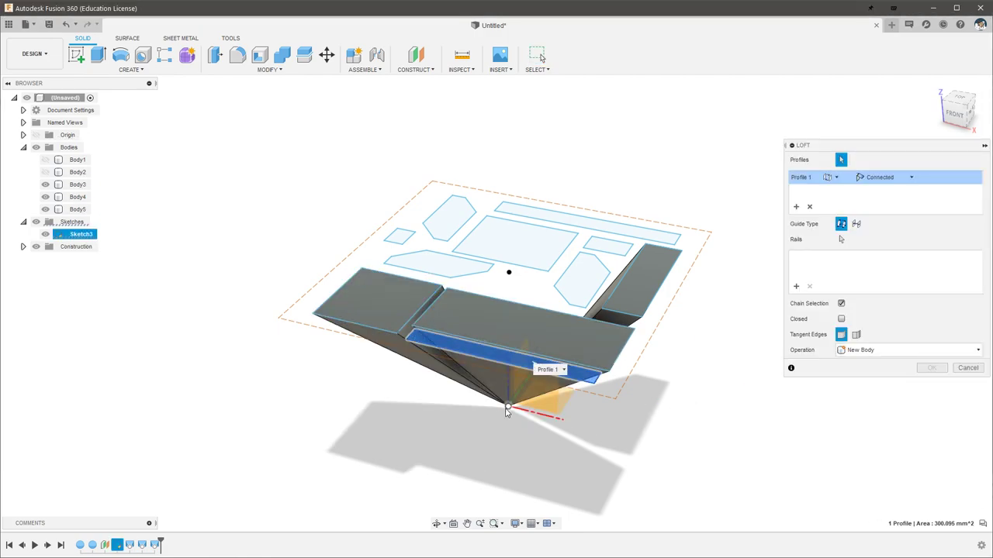
{"action": "key", "text": "Return"}
Loft the six-sided panel beside the tall rectangle to the origin point as a new body.
{"action": "right_click", "coordinate": [703, 407]}
{"action": "left_click", "coordinate": [703, 367]}
{"action": "left_click", "coordinate": [582, 275]}
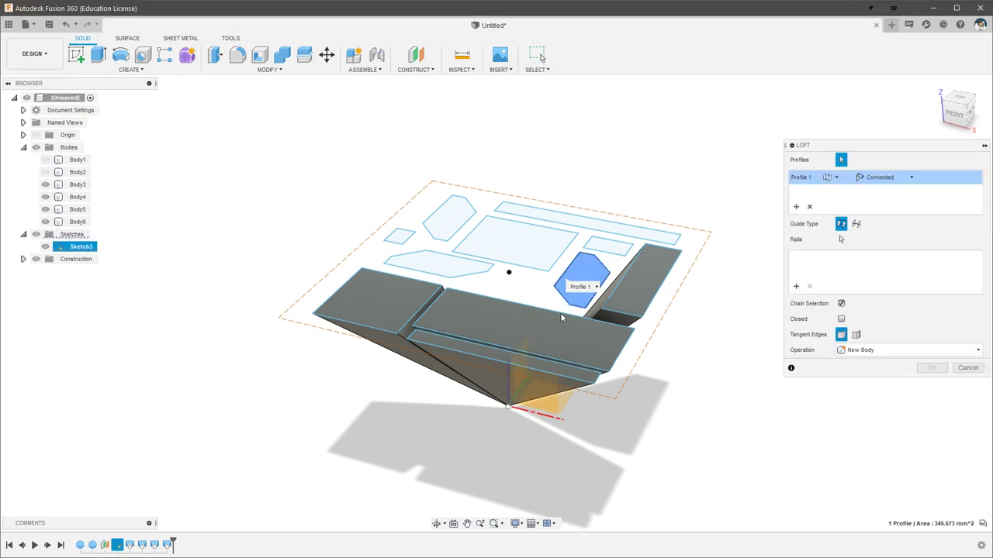
{"action": "left_click", "coordinate": [509, 409]}
{"action": "key", "text": "Return"}
Loft the horizontal six-sided panel to the origin point as a new body.
{"action": "right_click", "coordinate": [711, 419]}
{"action": "left_click", "coordinate": [711, 380]}
{"action": "left_click", "coordinate": [438, 264]}
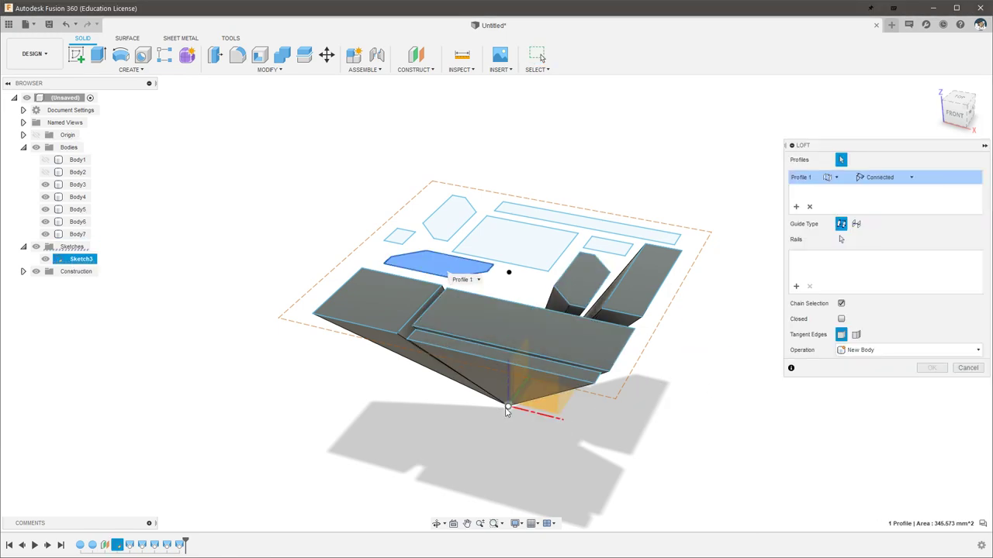
{"action": "left_click", "coordinate": [506, 409]}
{"action": "key", "text": "Return"}
Loft the small rectangle beside the tall one to the origin point, replacing the wrongly picked second profile.
{"action": "right_click", "coordinate": [737, 417]}
{"action": "left_click", "coordinate": [736, 379]}
{"action": "left_click", "coordinate": [607, 245]}
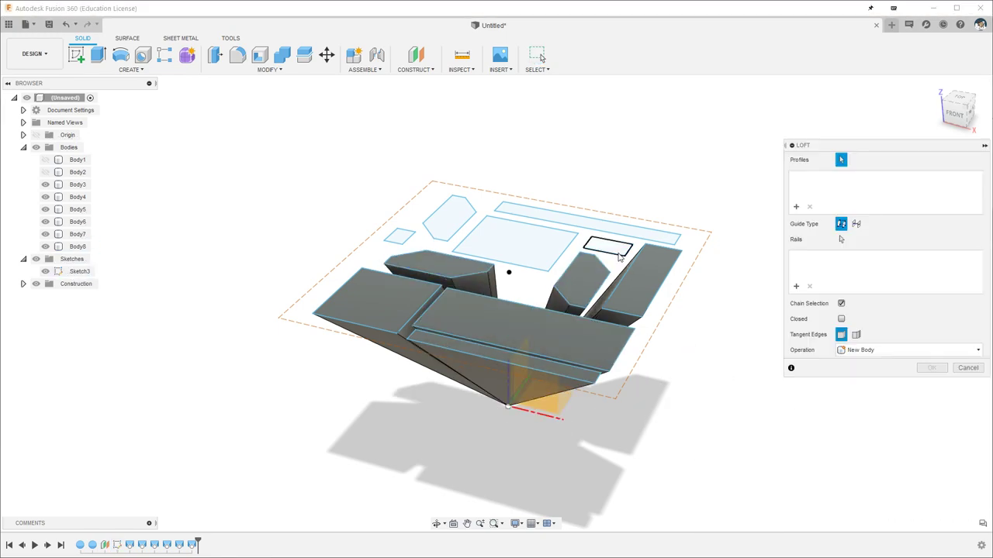
{"action": "left_click", "coordinate": [509, 409]}
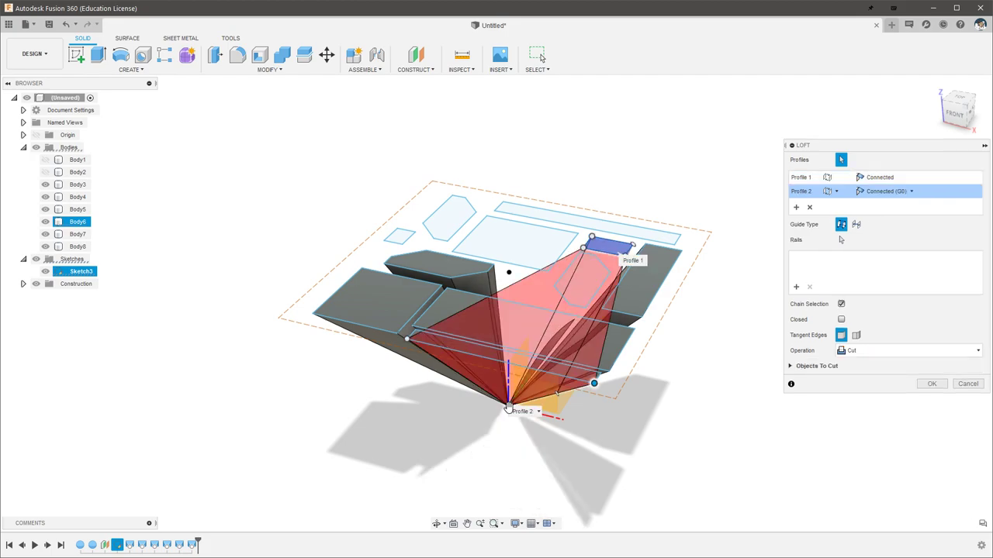
{"action": "left_click", "coordinate": [809, 207]}
{"action": "left_click", "coordinate": [508, 407]}
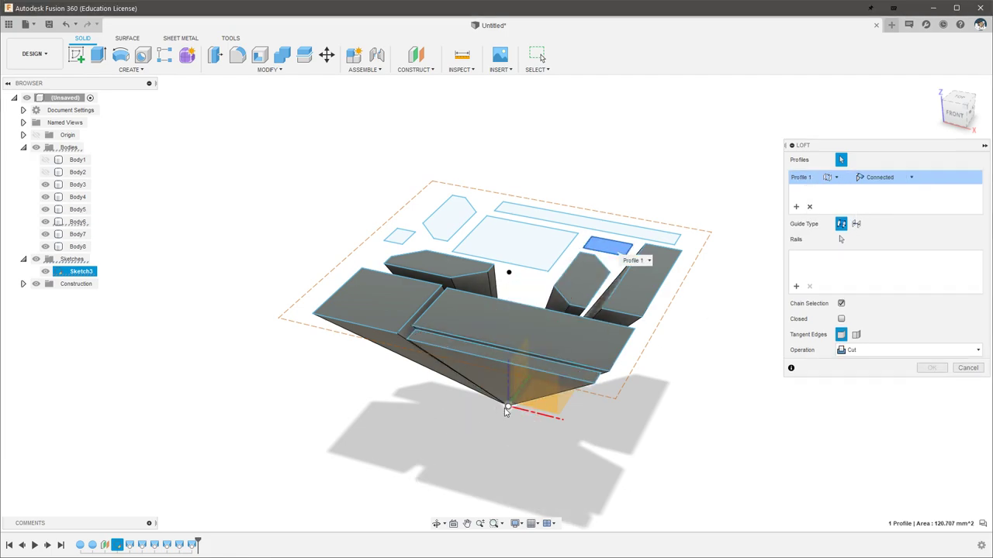
{"action": "key", "text": "Return"}
Loft the large rectangle in the middle of the layout to the origin point as a new body.
{"action": "right_click", "coordinate": [727, 377]}
{"action": "left_click", "coordinate": [729, 343]}
{"action": "left_click", "coordinate": [518, 254]}
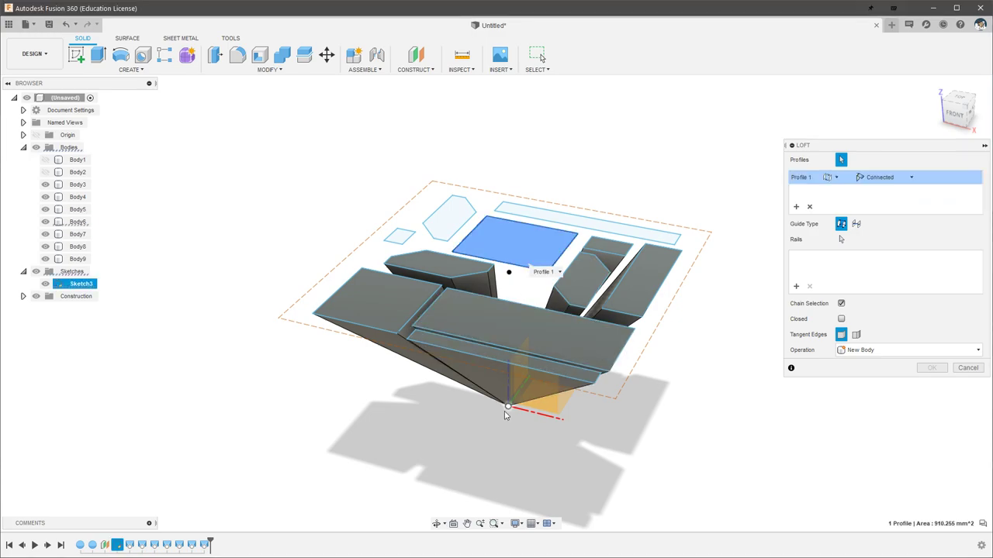
{"action": "left_click", "coordinate": [508, 406]}
{"action": "key", "text": "Return"}
Loft the long rectangle along the square's upper edge to the origin point as a new body.
{"action": "right_click", "coordinate": [716, 399]}
{"action": "left_click", "coordinate": [716, 361]}
{"action": "left_click", "coordinate": [628, 226]}
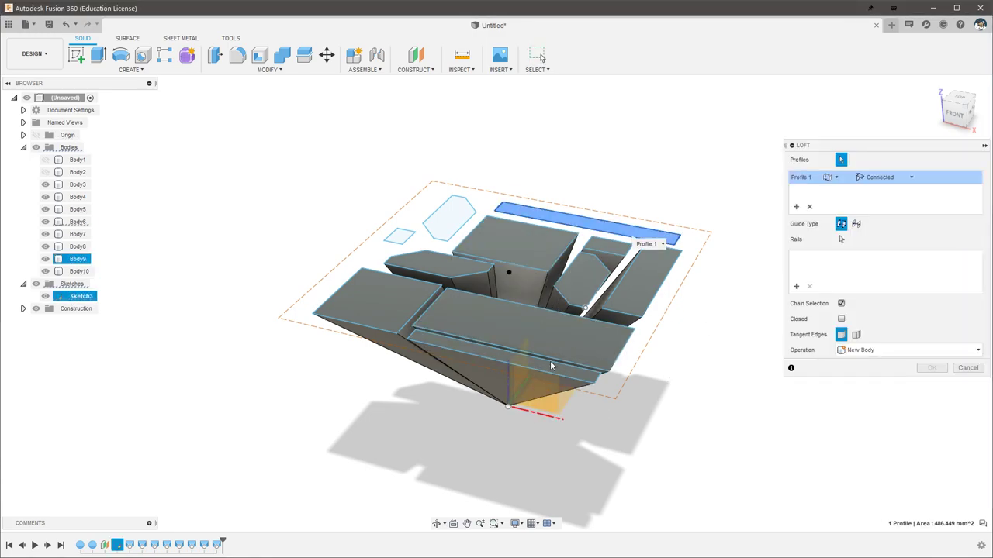
{"action": "left_click", "coordinate": [508, 407]}
{"action": "key", "text": "Return"}
Loft the six-sided panel in the square's upper-left area to the origin point as a new body.
{"action": "right_click", "coordinate": [730, 379]}
{"action": "left_click", "coordinate": [731, 343]}
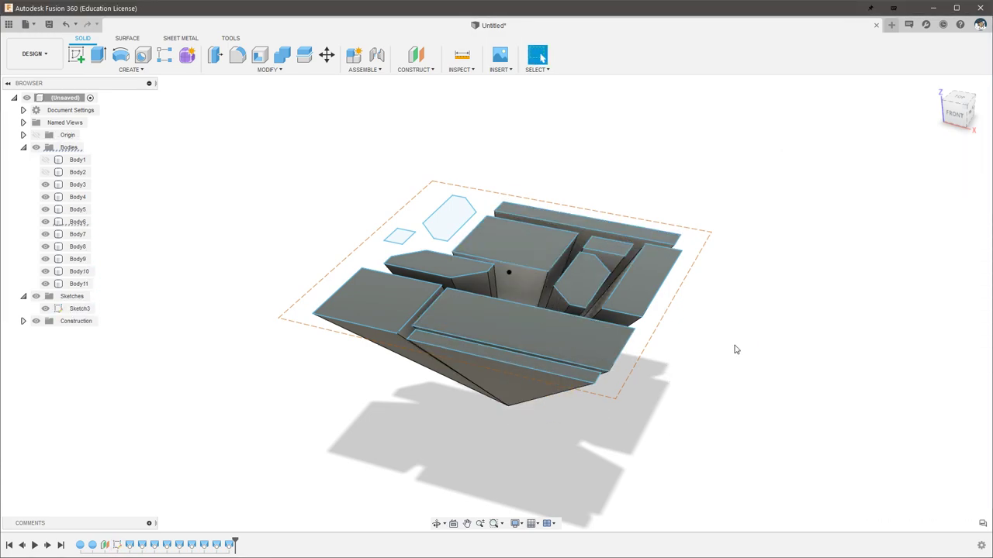
{"action": "left_click", "coordinate": [450, 221]}
{"action": "left_click", "coordinate": [508, 407]}
{"action": "key", "text": "Return"}
Loft the smallest rectangle near the square's left edge to the origin point as a new body.
{"action": "right_click", "coordinate": [725, 423]}
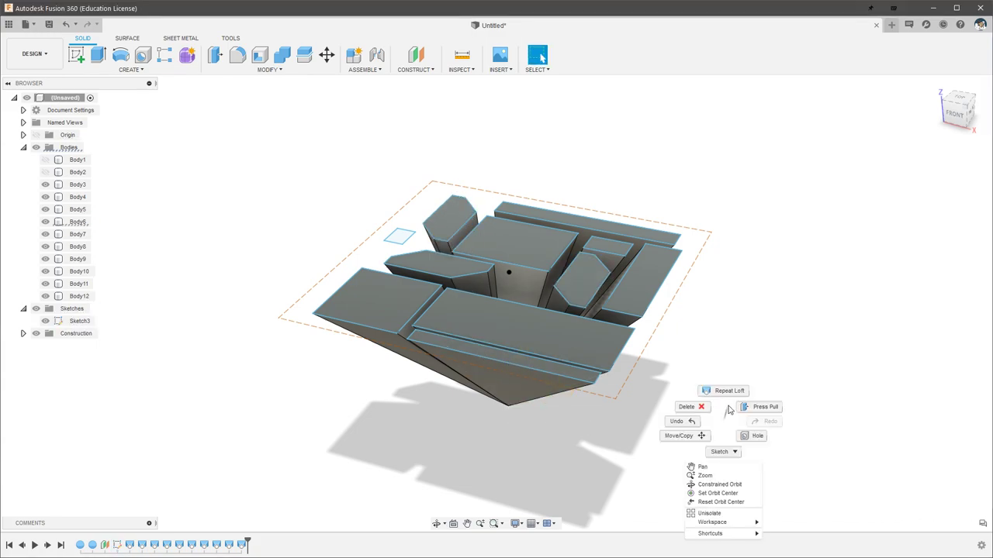
{"action": "left_click", "coordinate": [726, 390]}
{"action": "left_click", "coordinate": [401, 237]}
{"action": "left_click", "coordinate": [508, 407]}
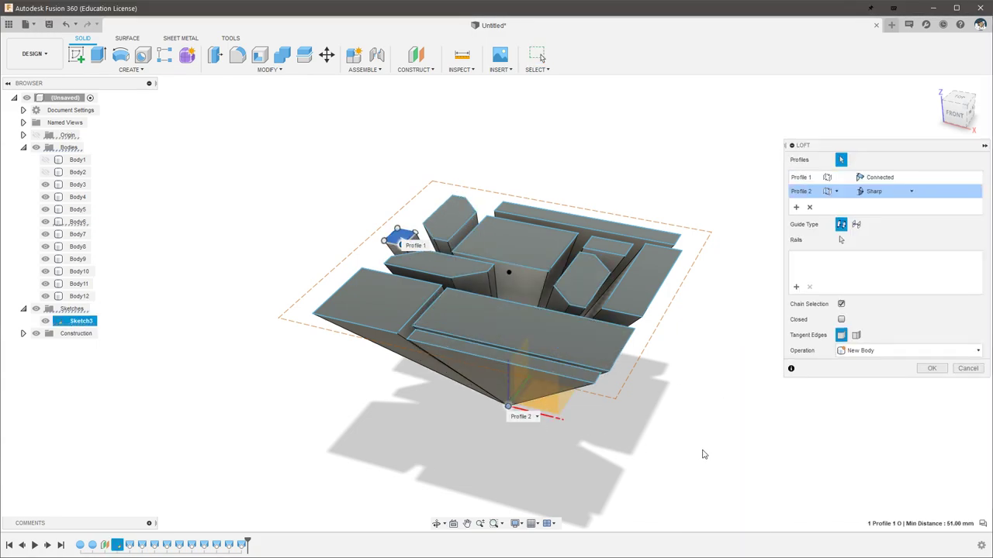
{"action": "key", "text": "Return"}
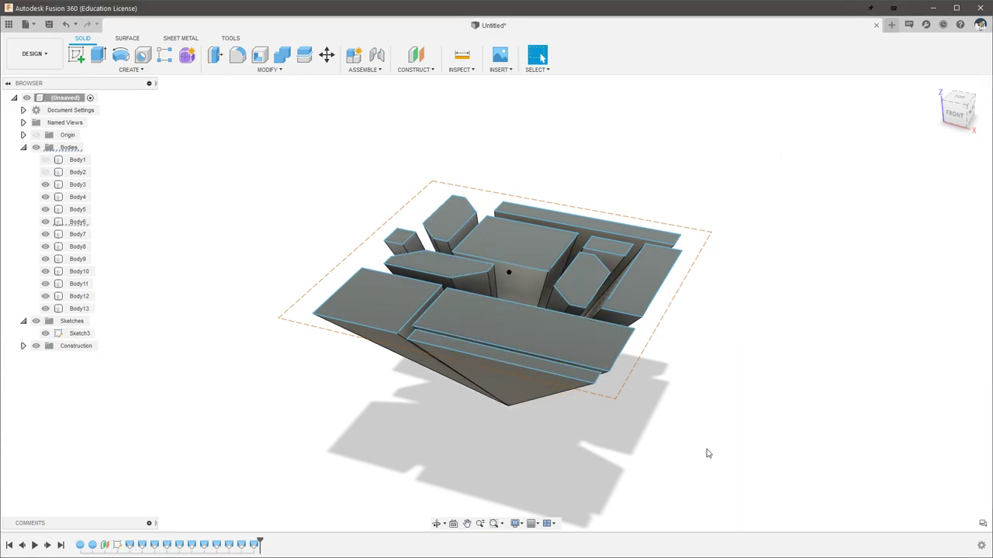
Toggle the visibility of Body1 and Body2 to compare the spheres, leaving Body1 hidden and Body2 shown.
{"action": "left_click", "coordinate": [44, 173]}
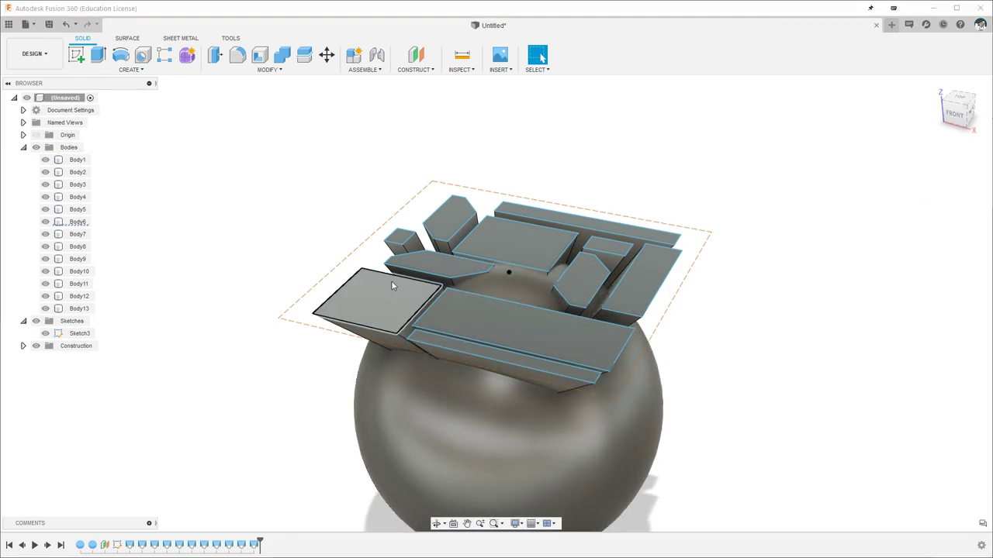
{"action": "scroll", "coordinate": [485, 260], "scroll_direction": "up", "scroll_amount": 5}
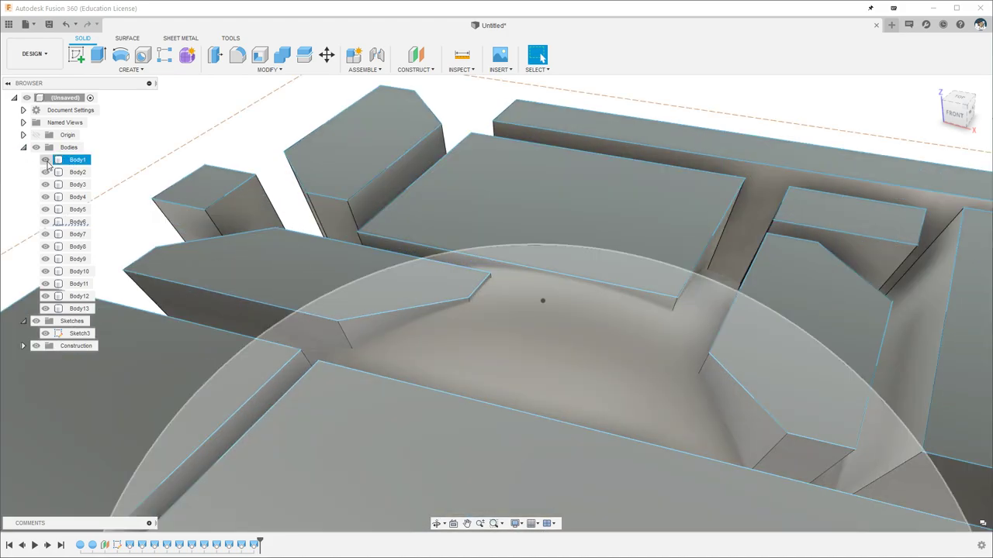
{"action": "left_click", "coordinate": [45, 160]}
{"action": "left_click", "coordinate": [46, 173]}
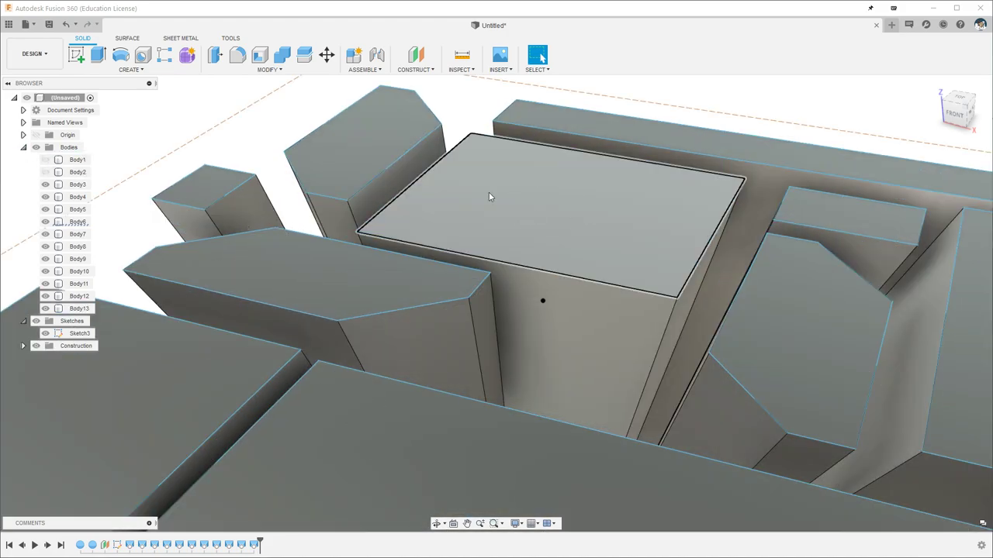
{"action": "left_click", "coordinate": [45, 161]}
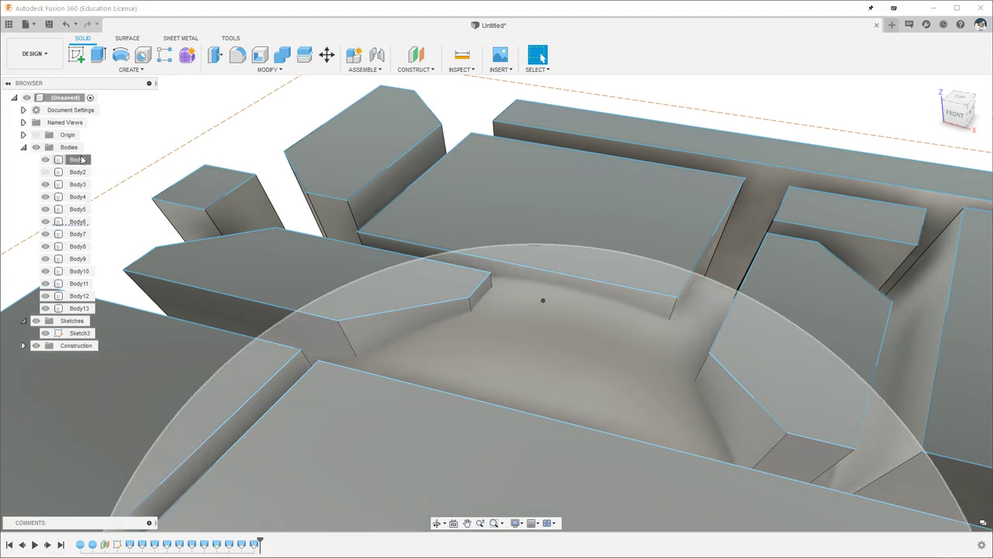
{"action": "left_click", "coordinate": [76, 160]}
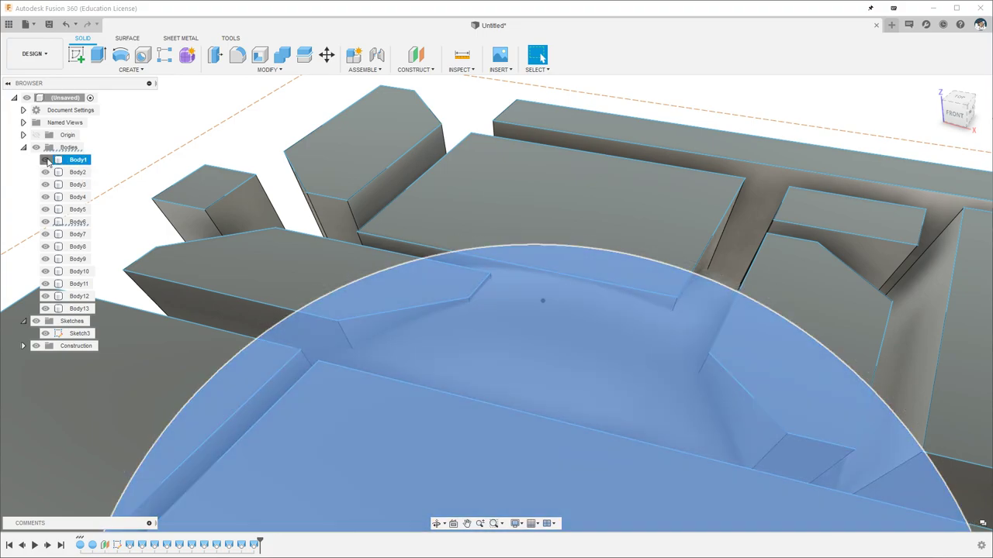
{"action": "left_click", "coordinate": [46, 160]}
Combine Body2 as target with Body3 through Body13 as tools using the Intersect operation, without keeping the tools.
{"action": "scroll", "coordinate": [340, 171], "scroll_direction": "down", "scroll_amount": 6}
{"action": "left_click", "coordinate": [712, 284]}
{"action": "middle_click_drag", "start_coordinate": [585, 236], "coordinate": [715, 302]}
{"action": "scroll", "coordinate": [716, 307], "scroll_direction": "up", "scroll_amount": 2}
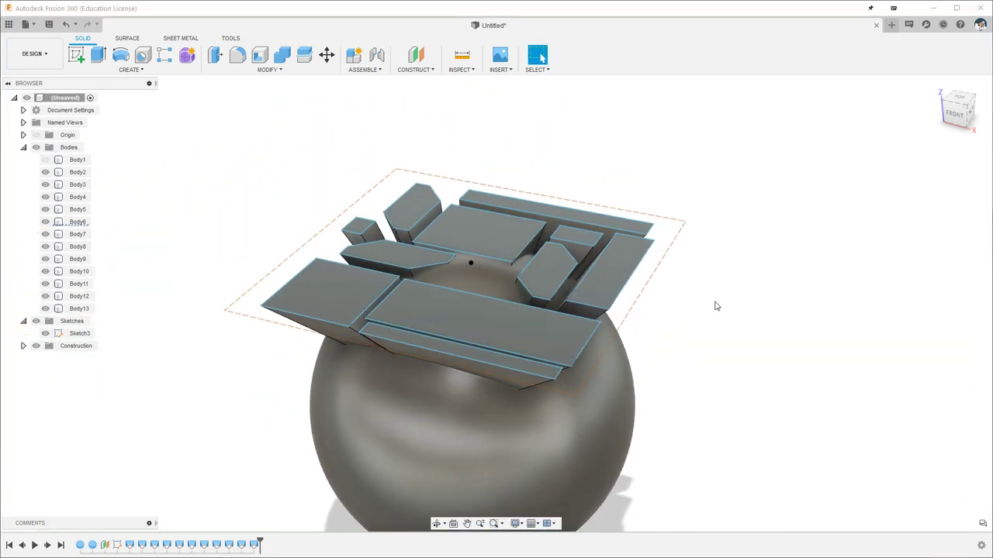
{"action": "type", "text": "scomb"}
{"action": "key", "text": "Return"}
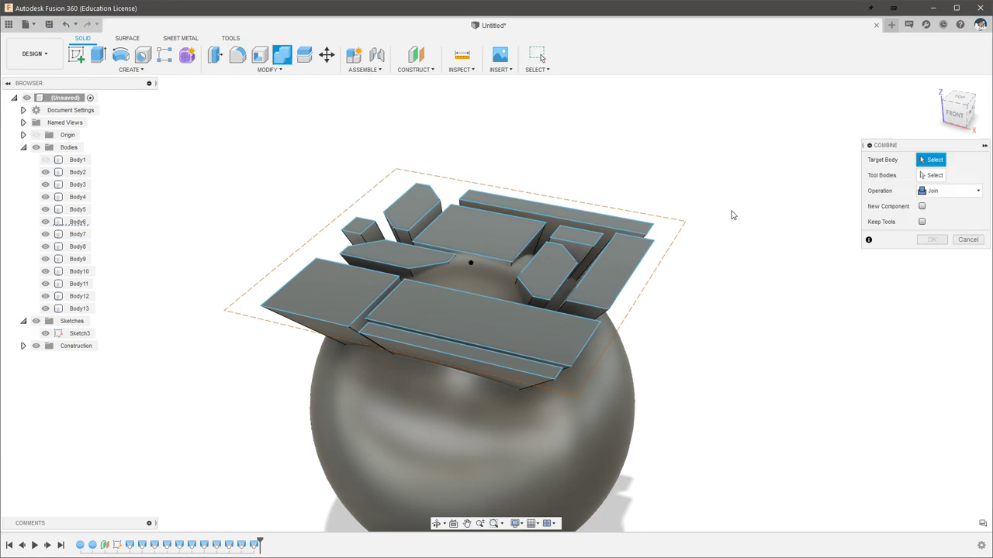
{"action": "left_click", "coordinate": [446, 428]}
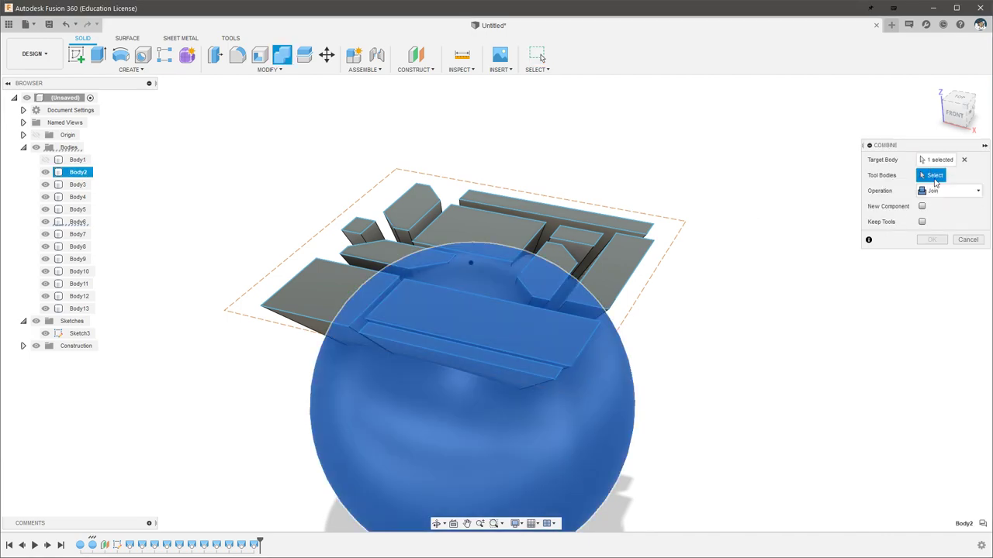
{"action": "left_click", "coordinate": [77, 184]}
{"action": "left_click", "coordinate": [79, 309], "text": "shift"}
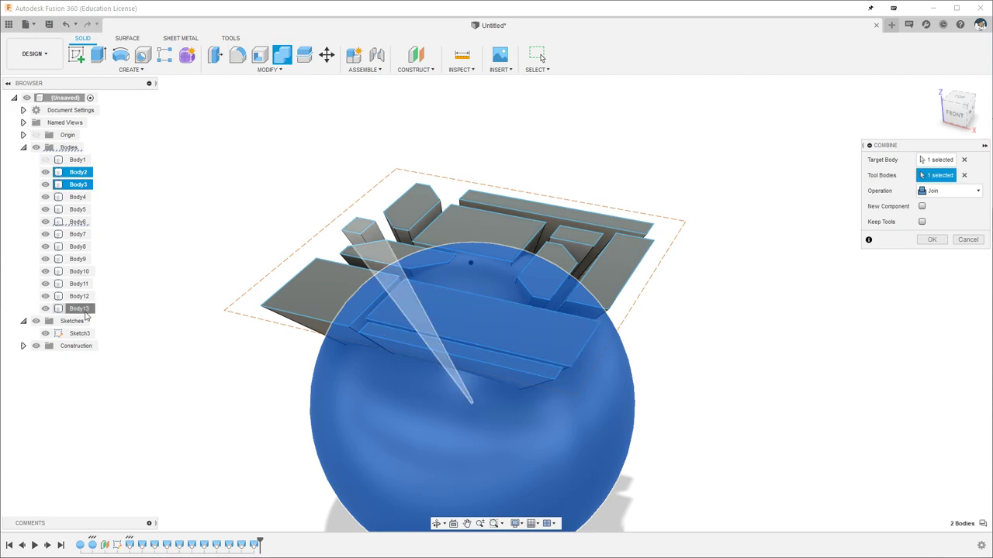
{"action": "left_click", "coordinate": [923, 192]}
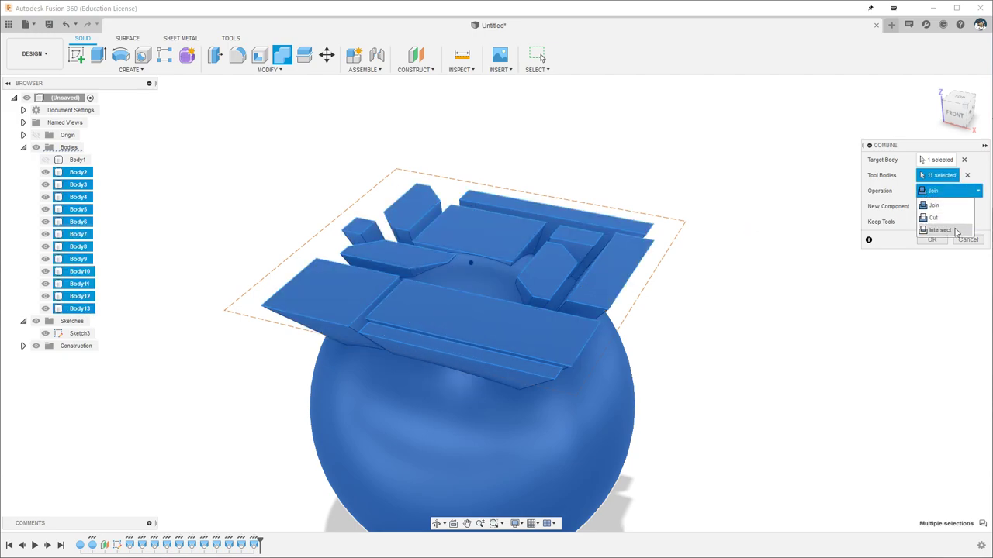
{"action": "left_click", "coordinate": [940, 231]}
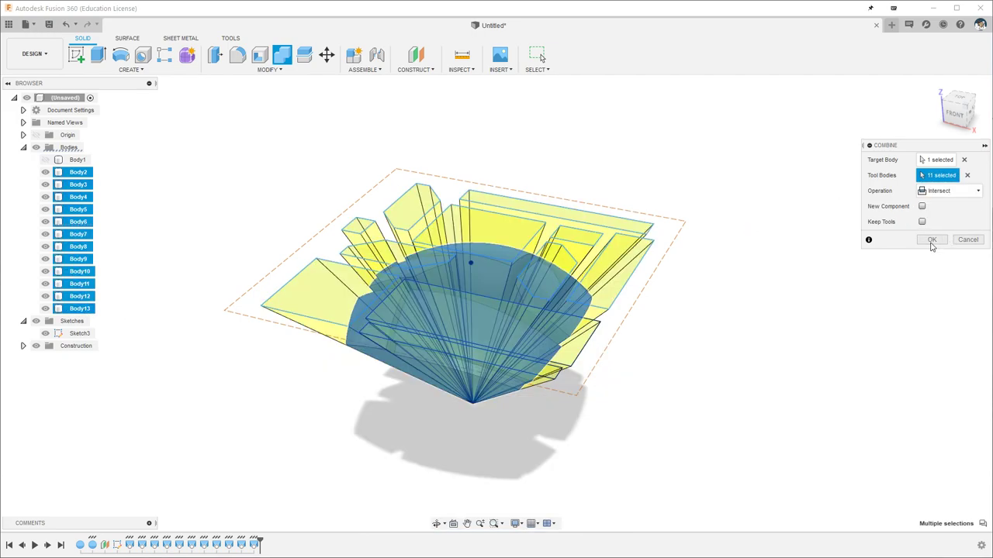
{"action": "left_click", "coordinate": [932, 240]}
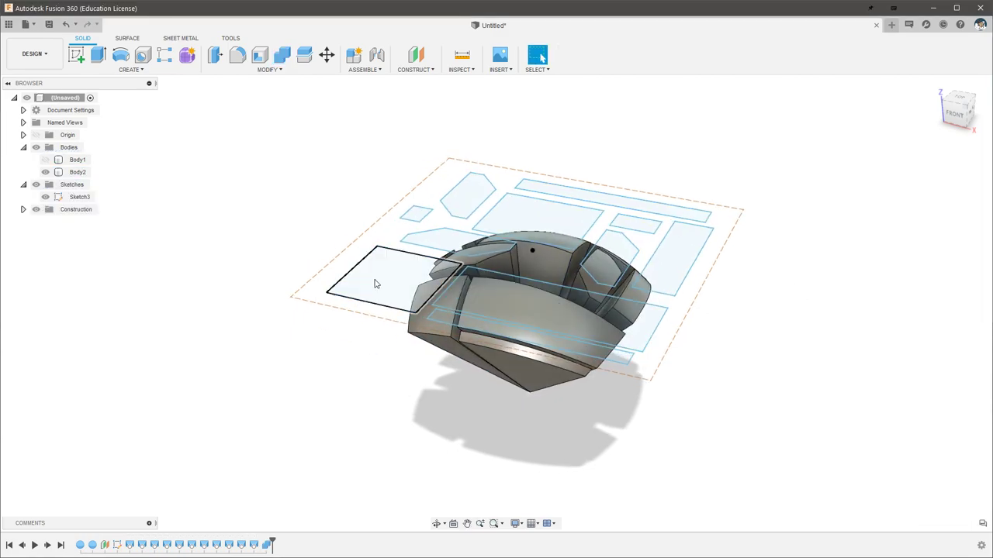
Hide Sketch3 and show Body1 to view the curved panels against the inner sphere.
{"action": "left_click", "coordinate": [45, 197]}
{"action": "left_click", "coordinate": [187, 211]}
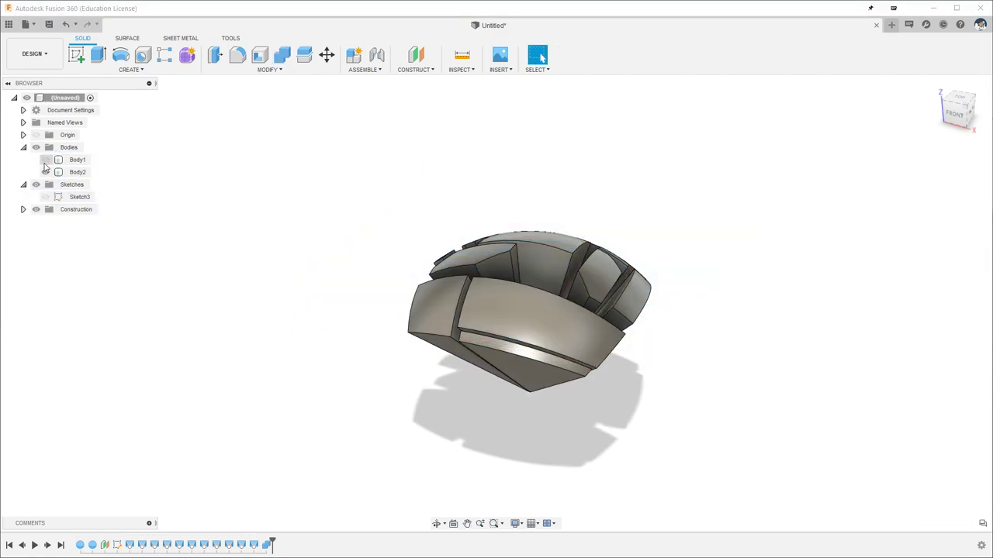
{"action": "left_click", "coordinate": [45, 160]}
{"action": "scroll", "coordinate": [417, 319], "scroll_direction": "up", "scroll_amount": 3}
{"action": "middle_click_drag", "start_coordinate": [496, 354], "coordinate": [464, 327], "text": "shift"}
{"action": "scroll", "coordinate": [463, 326], "scroll_direction": "down", "scroll_amount": 3}
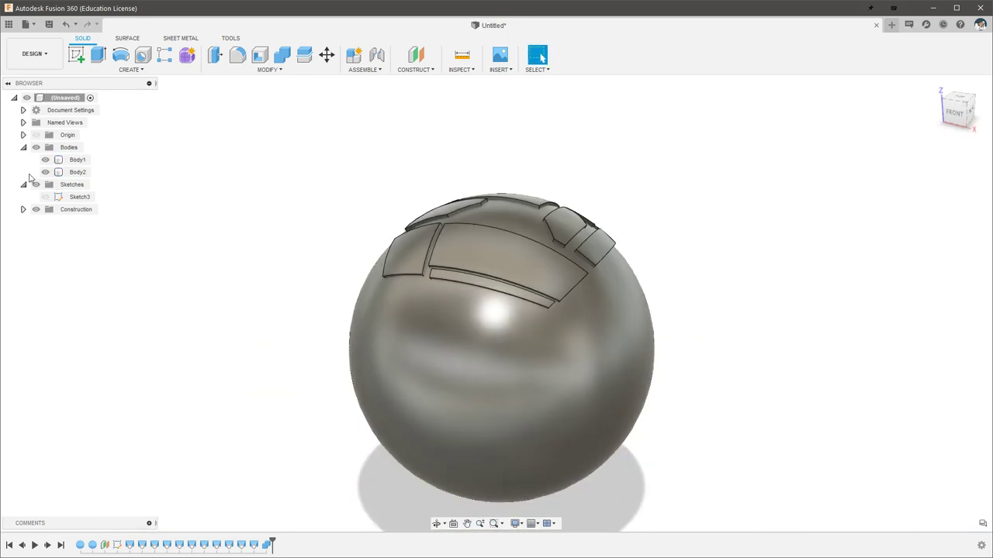
Toggle the visibility of Body2 and Body1, leaving Body1 hidden and only the panel body shown.
{"action": "left_click", "coordinate": [45, 172]}
{"action": "left_click", "coordinate": [45, 160]}
{"action": "left_click", "coordinate": [45, 172]}
Set up a full circular pattern of the panel body Body2 around the Y axis with a quantity of 4.
{"action": "middle_click_drag", "start_coordinate": [247, 190], "coordinate": [285, 239]}
{"action": "key", "text": "s"}
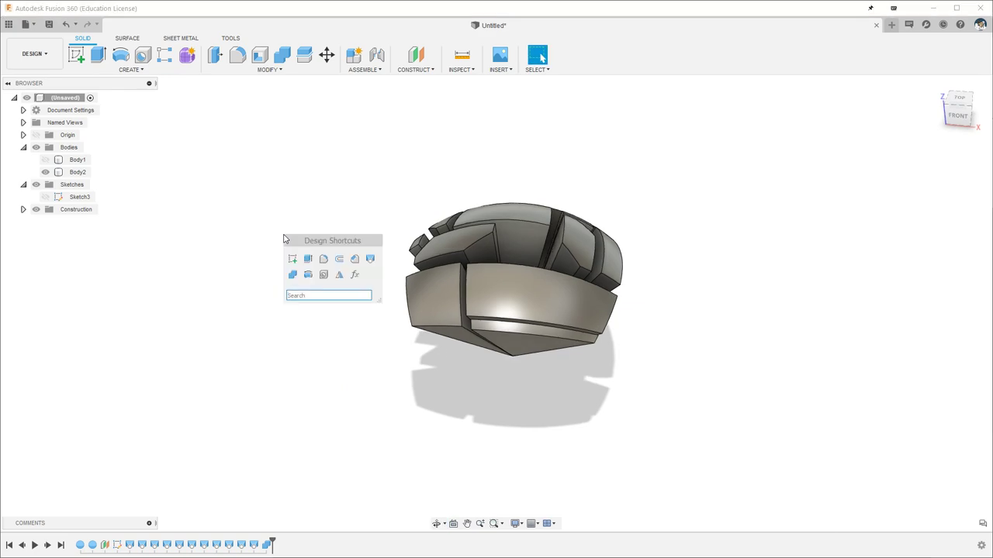
{"action": "type", "text": "patt"}
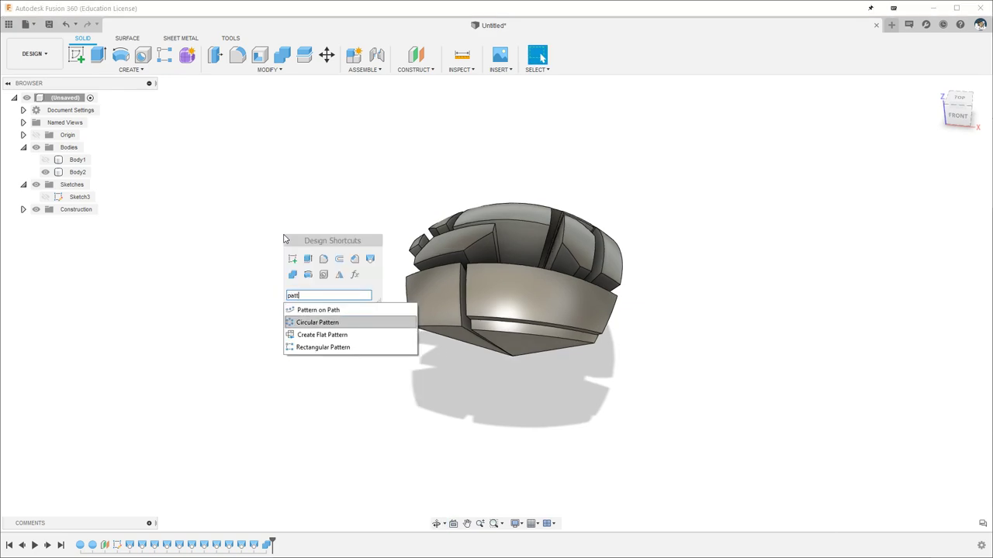
{"action": "key", "text": "Return"}
{"action": "left_click", "coordinate": [609, 300]}
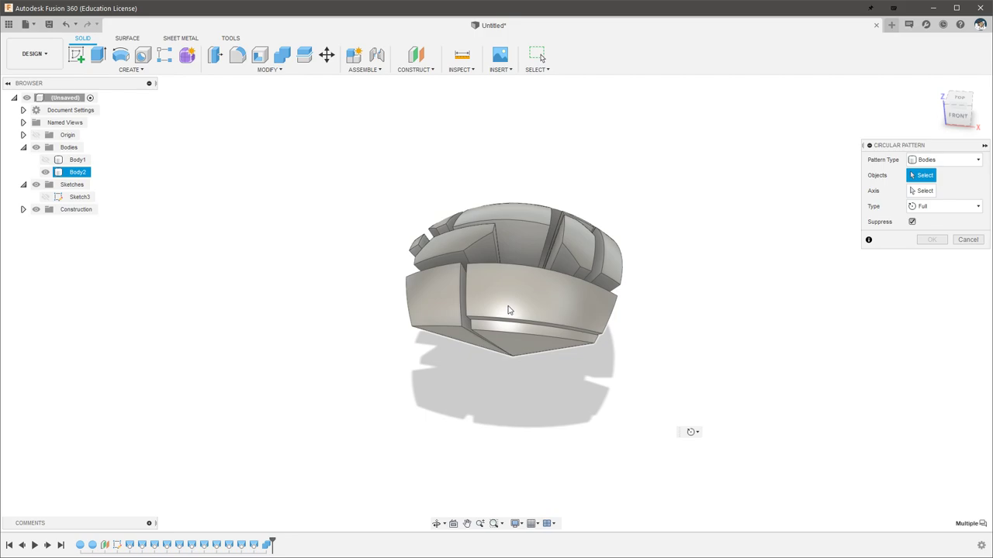
{"action": "left_click", "coordinate": [508, 311]}
{"action": "left_click", "coordinate": [923, 191]}
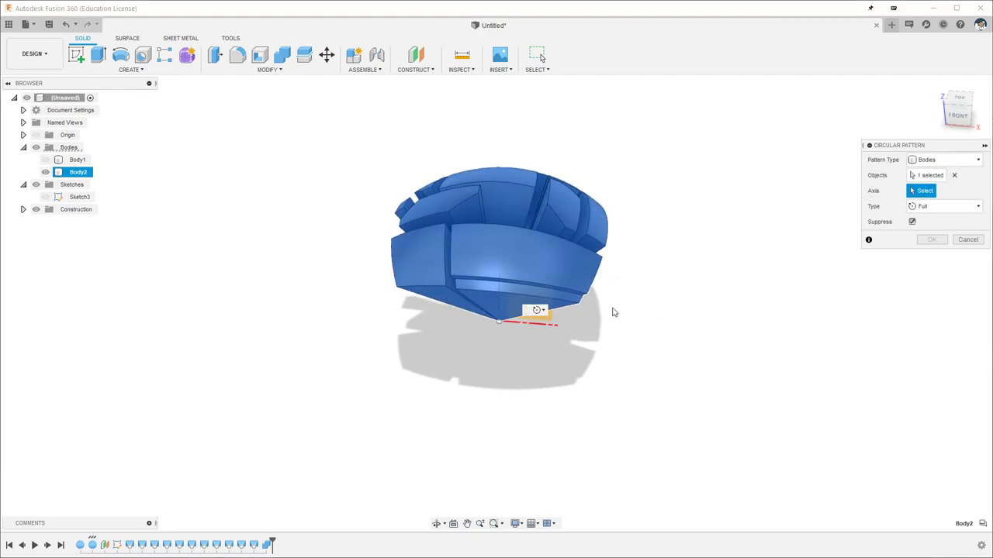
{"action": "left_click", "coordinate": [542, 338]}
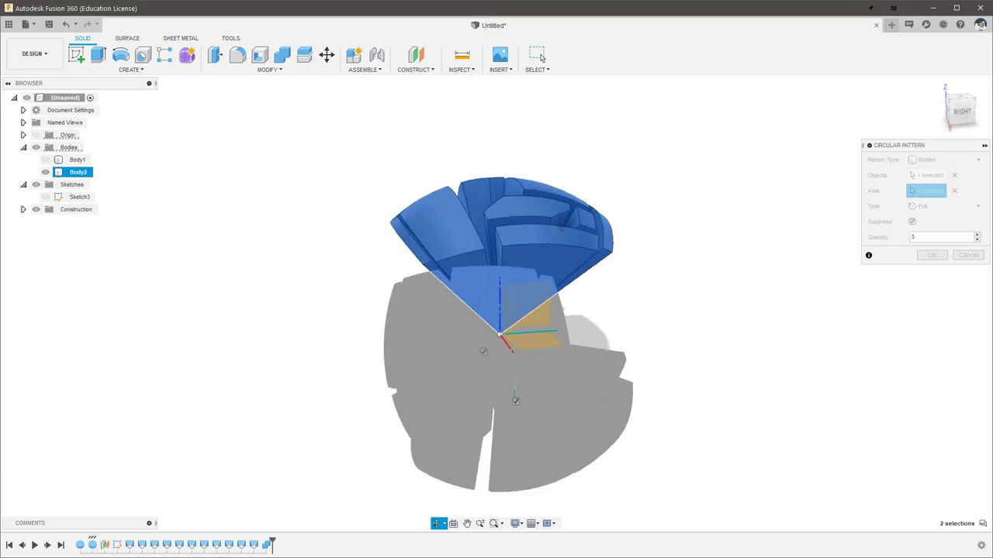
{"action": "left_click", "coordinate": [590, 354]}
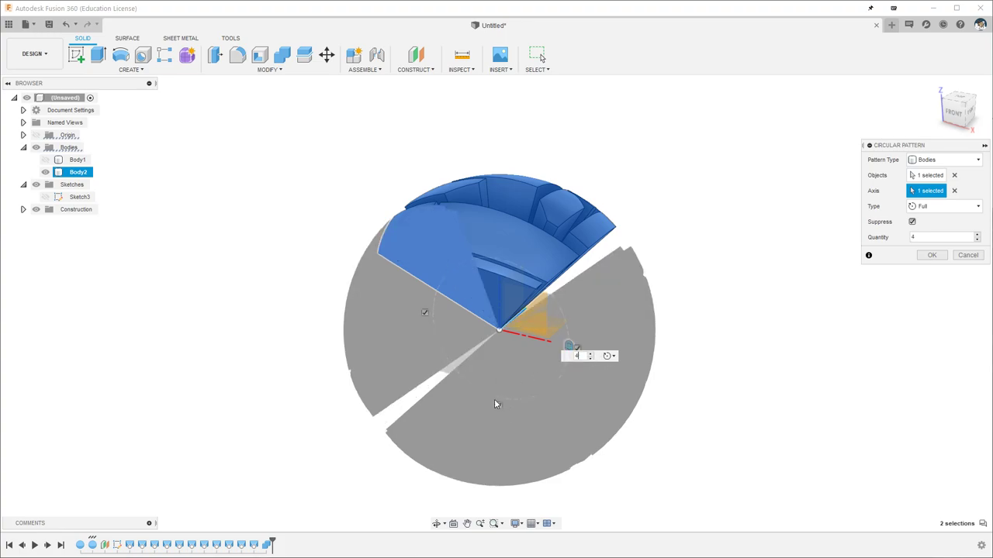
Suppress the instance opposite the original panel body and create the circular pattern.
{"action": "middle_click_drag", "start_coordinate": [497, 404], "coordinate": [535, 380], "text": "shift"}
{"action": "left_click", "coordinate": [498, 423]}
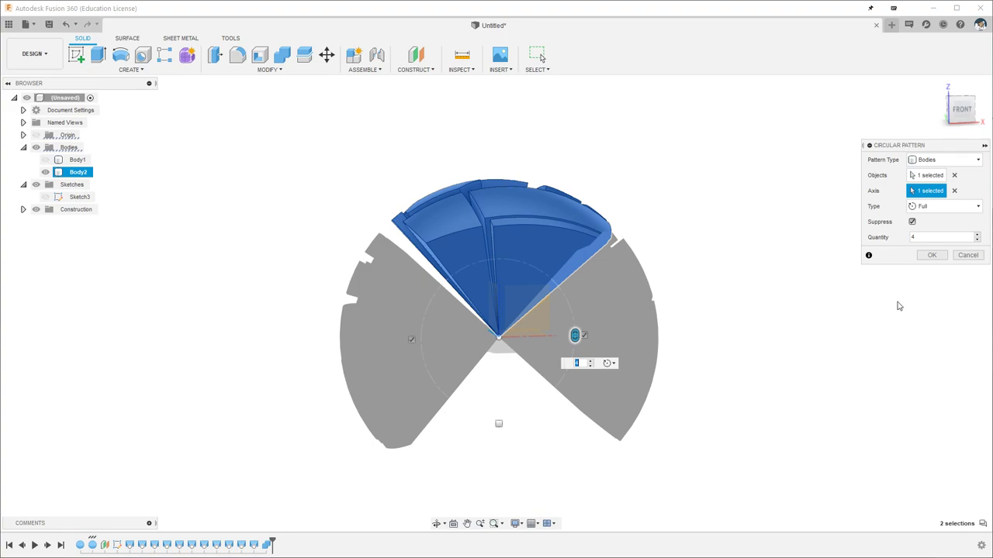
{"action": "left_click", "coordinate": [933, 256]}
Examine the patterned panel bodies from several sides, checking the gaps between neighbouring segments.
{"action": "middle_click_drag", "start_coordinate": [737, 332], "coordinate": [616, 333], "text": "shift"}
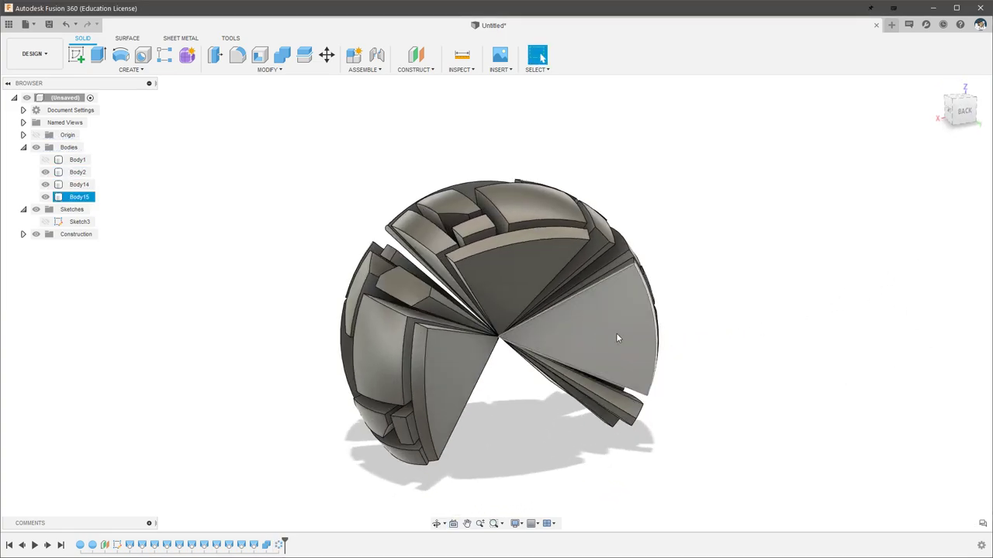
{"action": "middle_click_drag", "start_coordinate": [785, 293], "coordinate": [779, 363]}
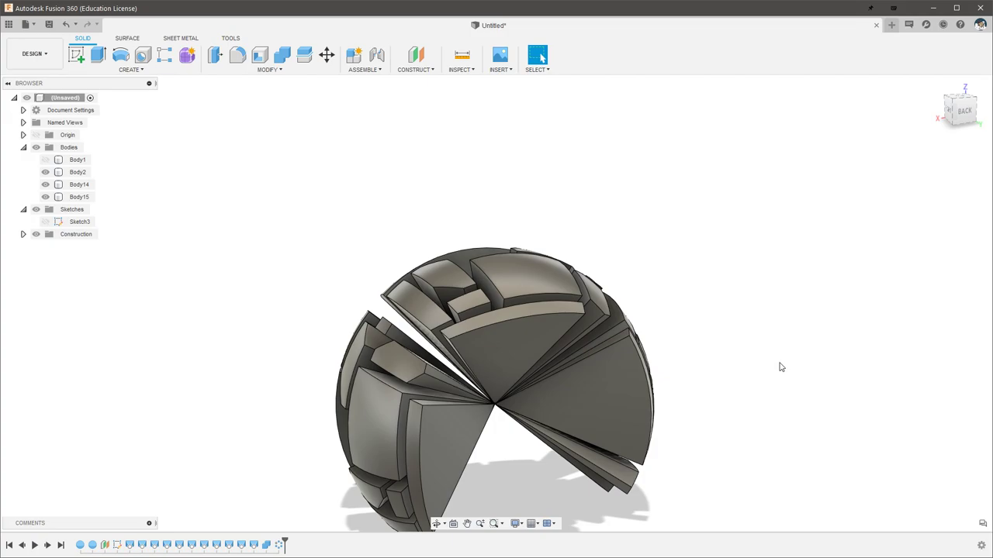
{"action": "scroll", "coordinate": [358, 369], "scroll_direction": "down", "scroll_amount": 2}
{"action": "scroll", "coordinate": [358, 369], "scroll_direction": "up", "scroll_amount": 4}
{"action": "middle_click_drag", "start_coordinate": [369, 354], "coordinate": [110, 399], "text": "shift"}
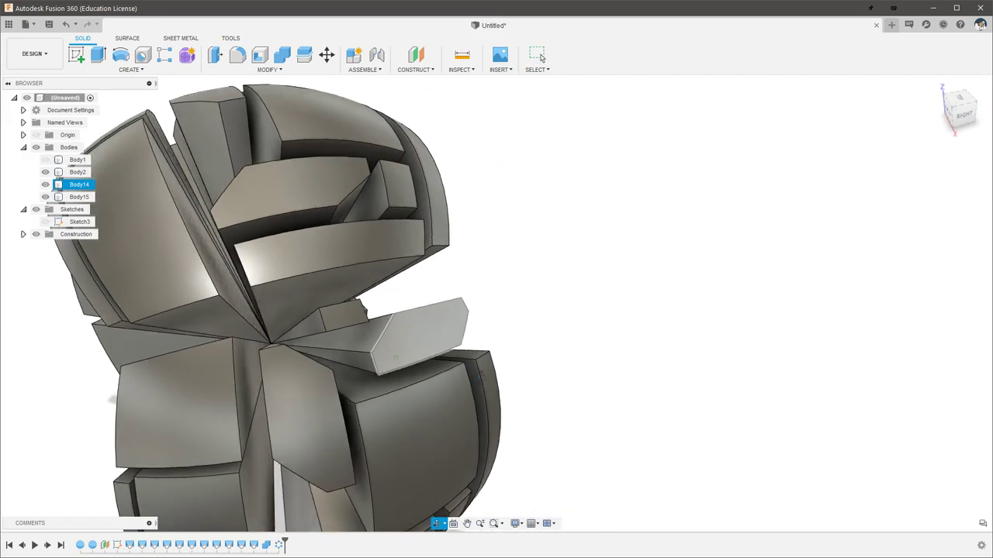
{"action": "middle_click_drag", "start_coordinate": [302, 409], "coordinate": [437, 377]}
{"action": "key", "text": "Escape"}
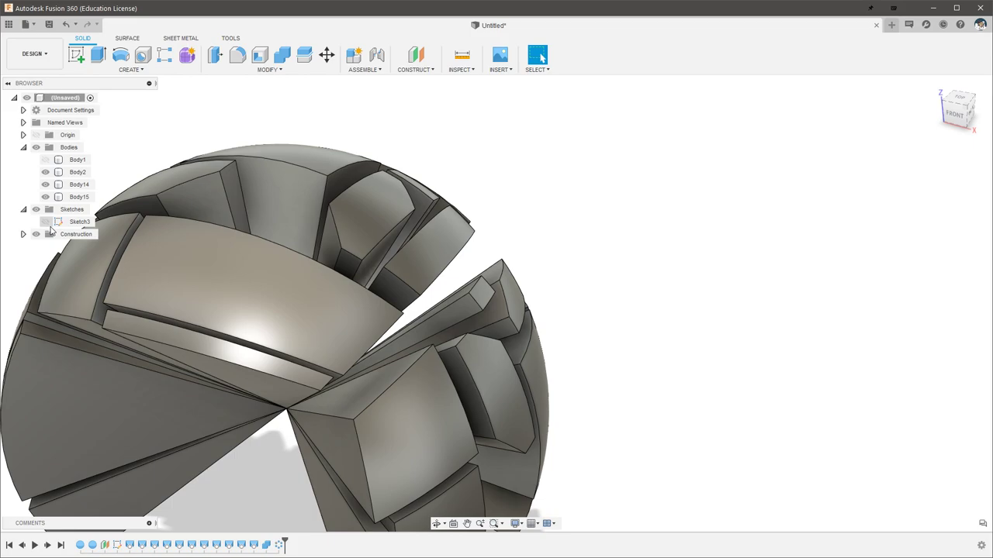
Show Sketch3 and open it for editing from the design history.
{"action": "left_click", "coordinate": [45, 222]}
{"action": "left_click", "coordinate": [117, 545]}
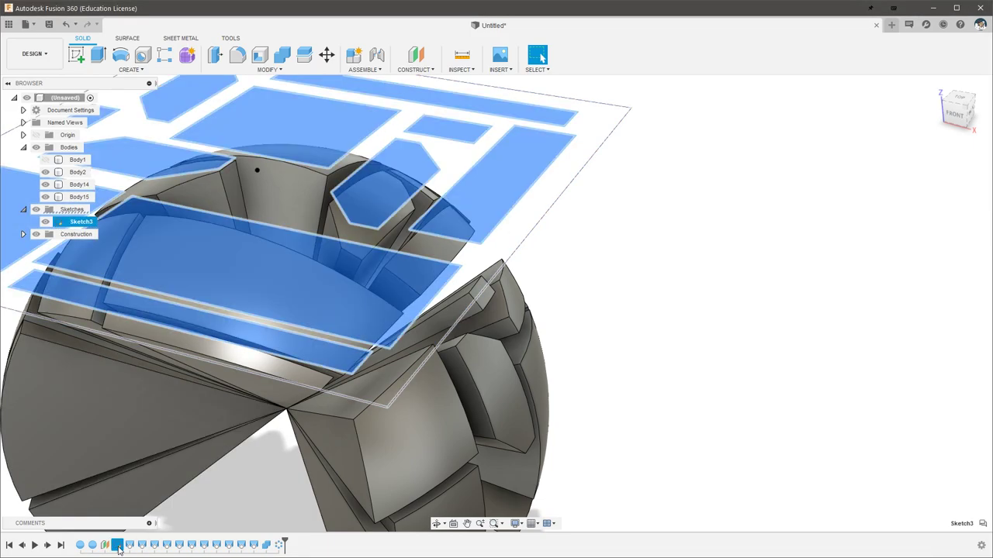
{"action": "double_click", "coordinate": [117, 545]}
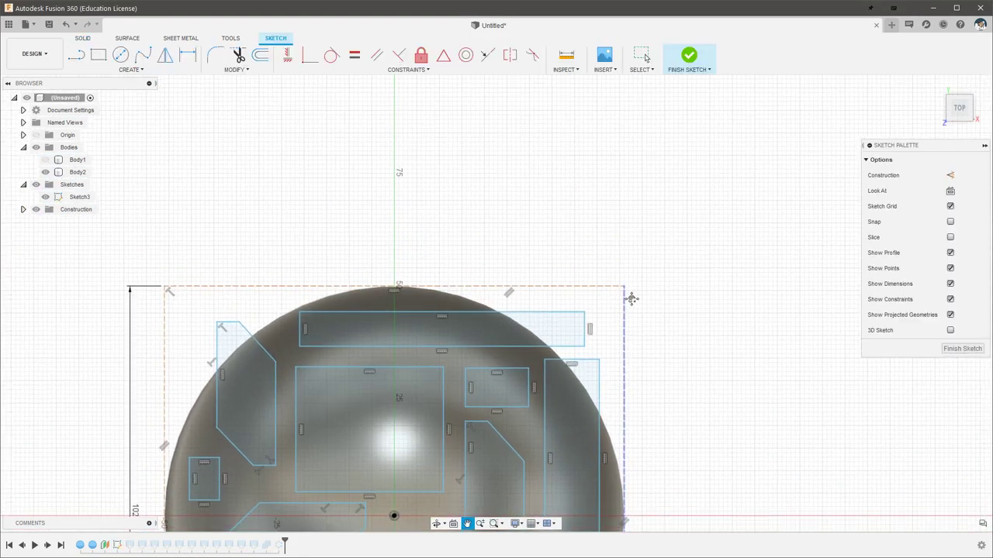
{"action": "scroll", "coordinate": [571, 291], "scroll_direction": "up", "scroll_amount": 2}
{"action": "scroll", "coordinate": [616, 159], "scroll_direction": "down", "scroll_amount": 3}
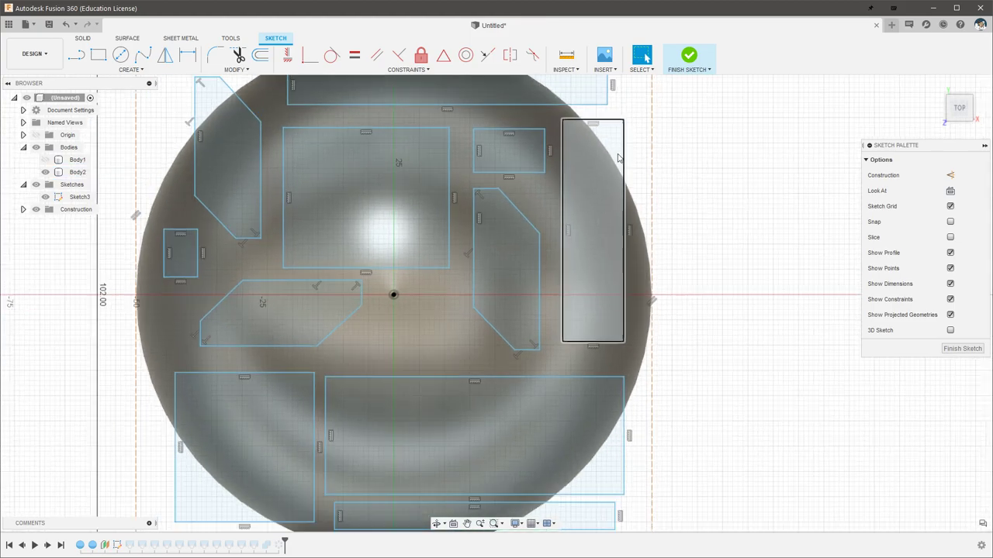
{"action": "middle_click_drag", "start_coordinate": [632, 83], "coordinate": [633, 110]}
{"action": "mouse_move", "coordinate": [633, 109]}
{"action": "left_mouse_down"}
{"action": "mouse_move", "coordinate": [386, 479]}
{"action": "mouse_move", "coordinate": [275, 478]}
{"action": "left_mouse_up"}
{"action": "key", "text": "m"}
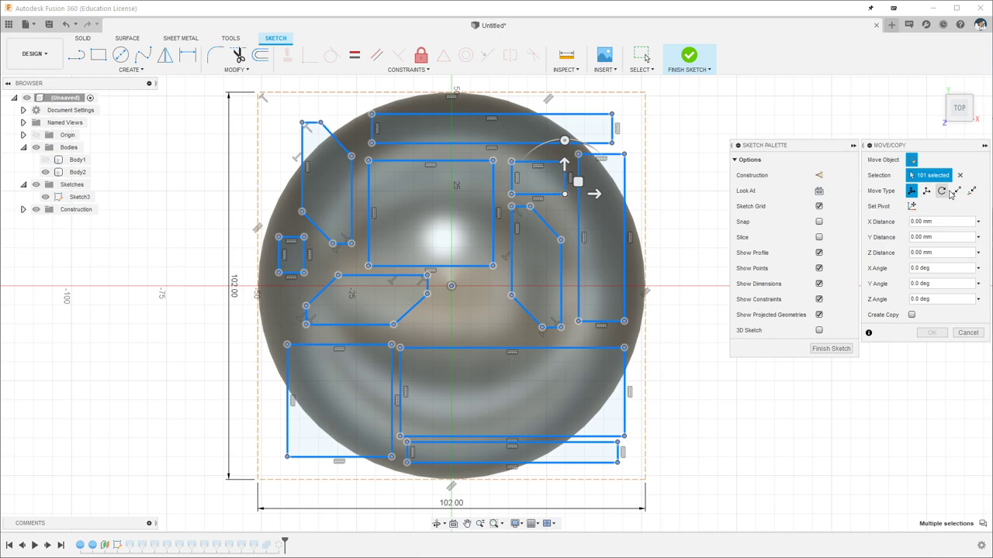
{"action": "left_click", "coordinate": [967, 332]}
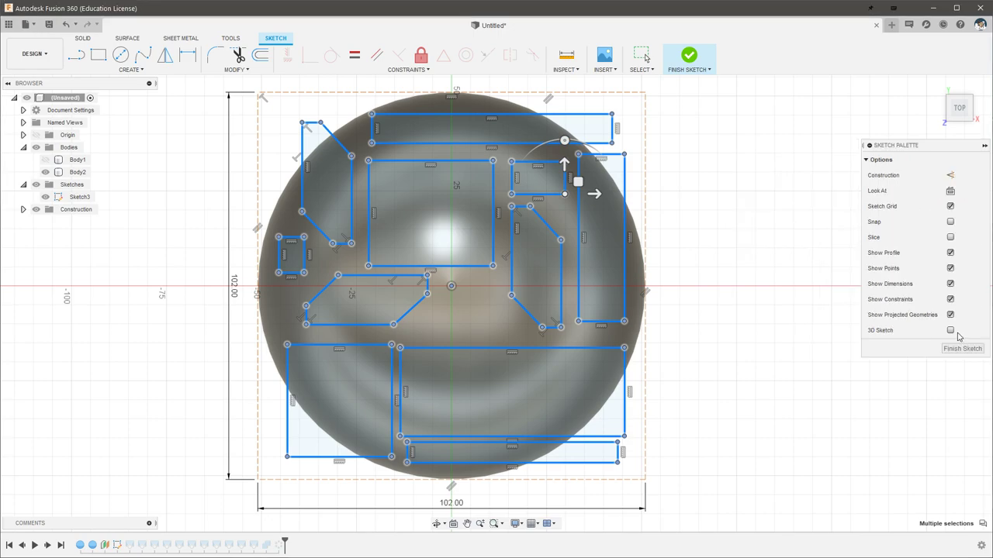
Scale all panel shapes in the sketch about the center point by a factor of 1.082 and finish the sketch.
{"action": "type", "text": "s"}
{"action": "type", "text": "sc"}
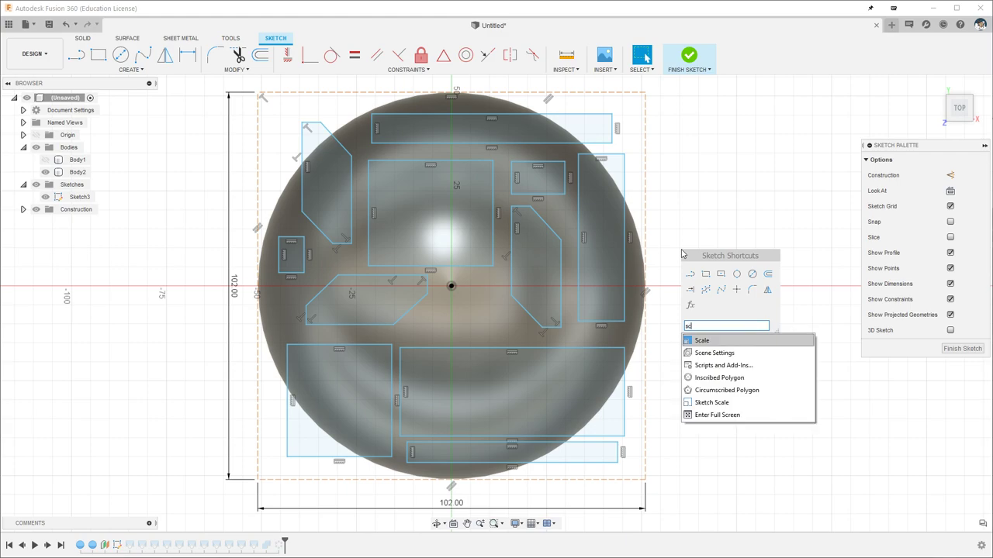
{"action": "key", "text": "Return"}
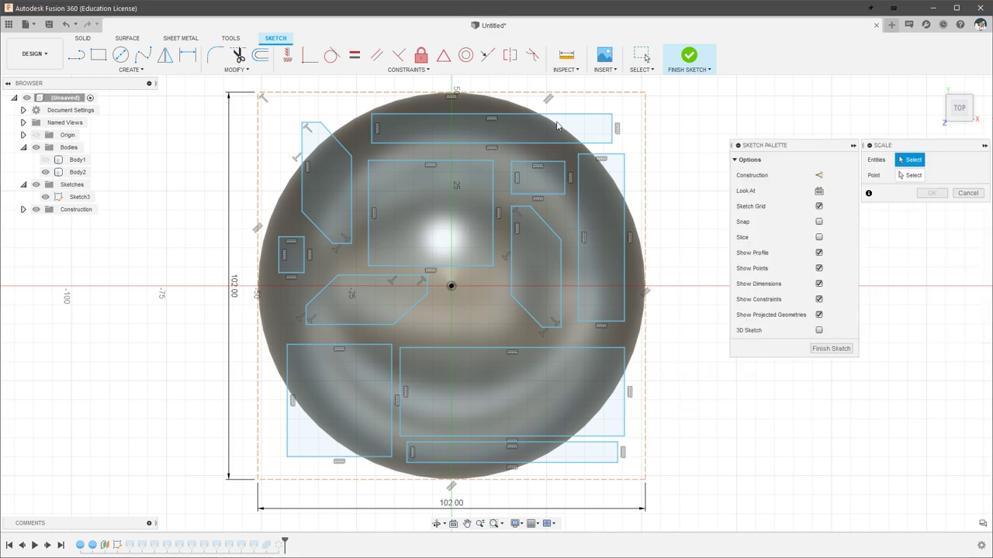
{"action": "left_click_drag", "start_coordinate": [630, 104], "coordinate": [266, 472]}
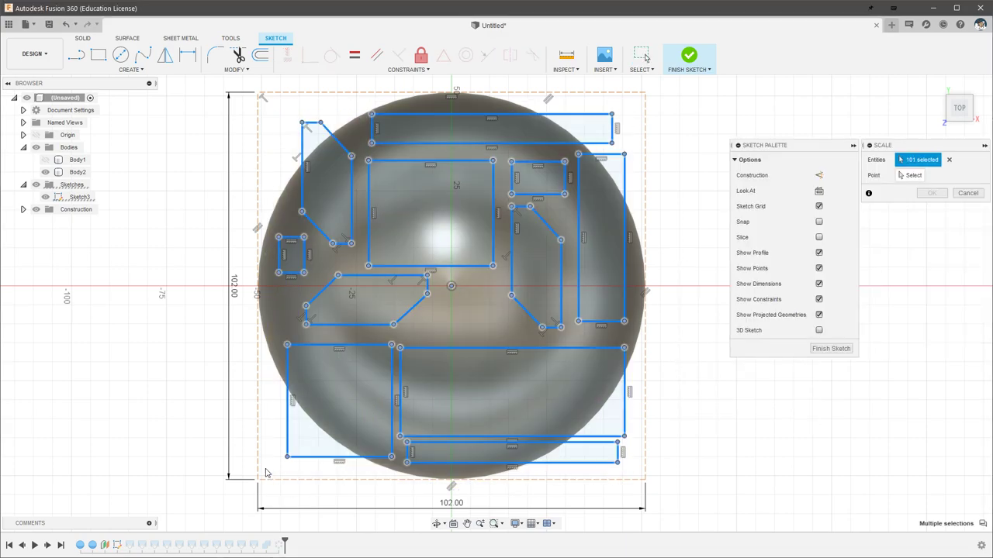
{"action": "left_click", "coordinate": [913, 177]}
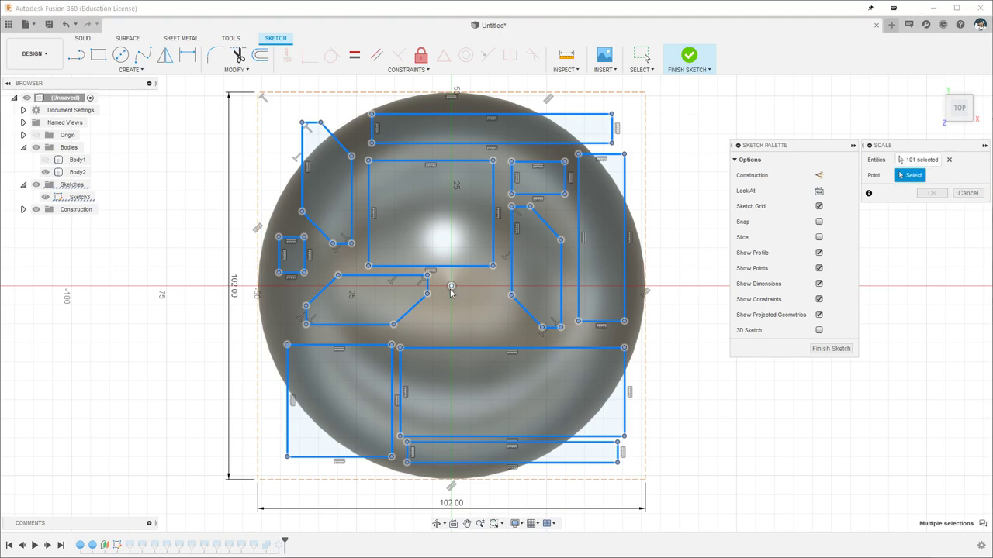
{"action": "left_click", "coordinate": [451, 287]}
{"action": "left_click_drag", "start_coordinate": [462, 284], "coordinate": [466, 287]}
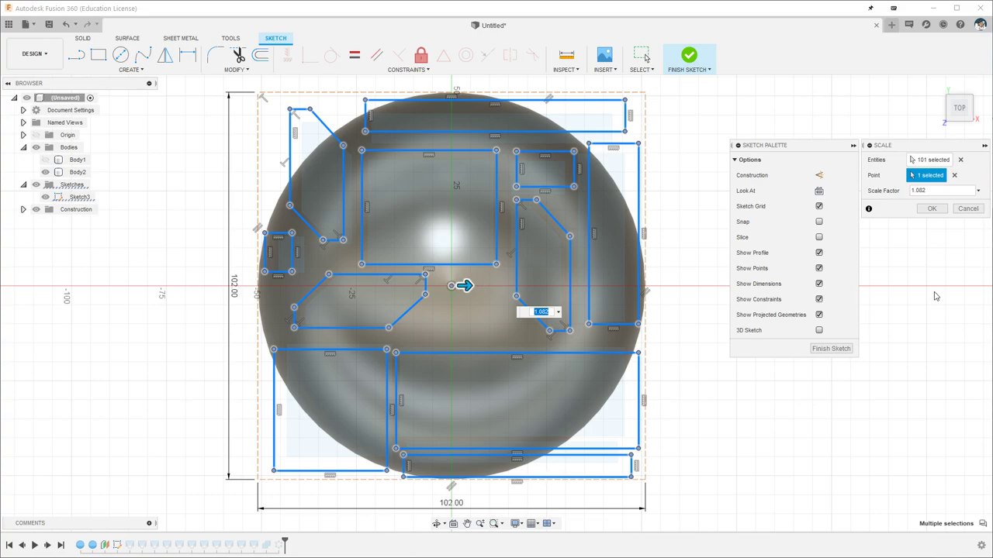
{"action": "left_click", "coordinate": [933, 210]}
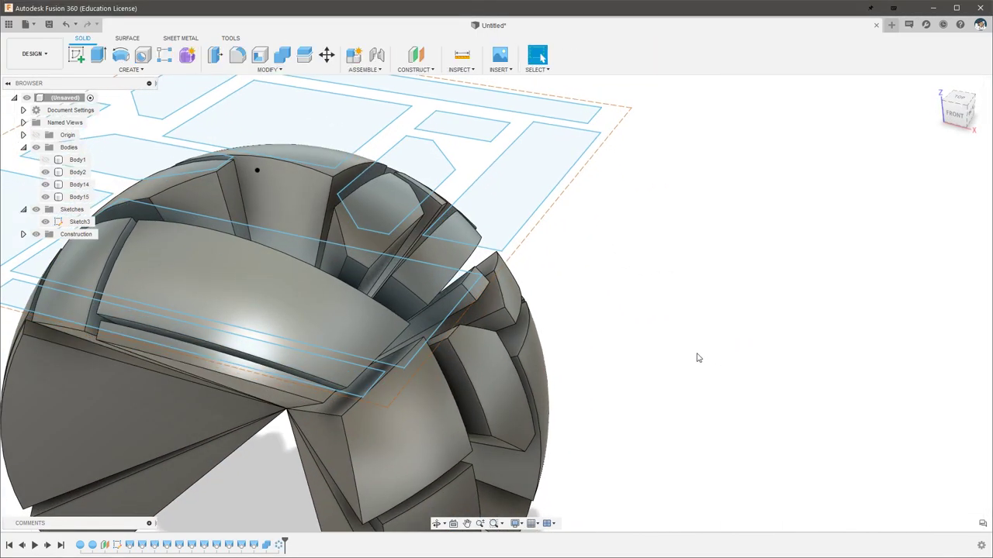
View the enlarged panels on the patterned bodies and hide Sketch3.
{"action": "mouse_move", "coordinate": [696, 358]}
{"action": "middle_mouse_down", "text": "shift"}
{"action": "mouse_move", "coordinate": [690, 334]}
{"action": "mouse_move", "coordinate": [672, 368]}
{"action": "mouse_move", "coordinate": [653, 171]}
{"action": "mouse_move", "coordinate": [645, 299]}
{"action": "middle_mouse_up", "text": "shift"}
{"action": "scroll", "coordinate": [645, 299], "scroll_direction": "down", "scroll_amount": 3}
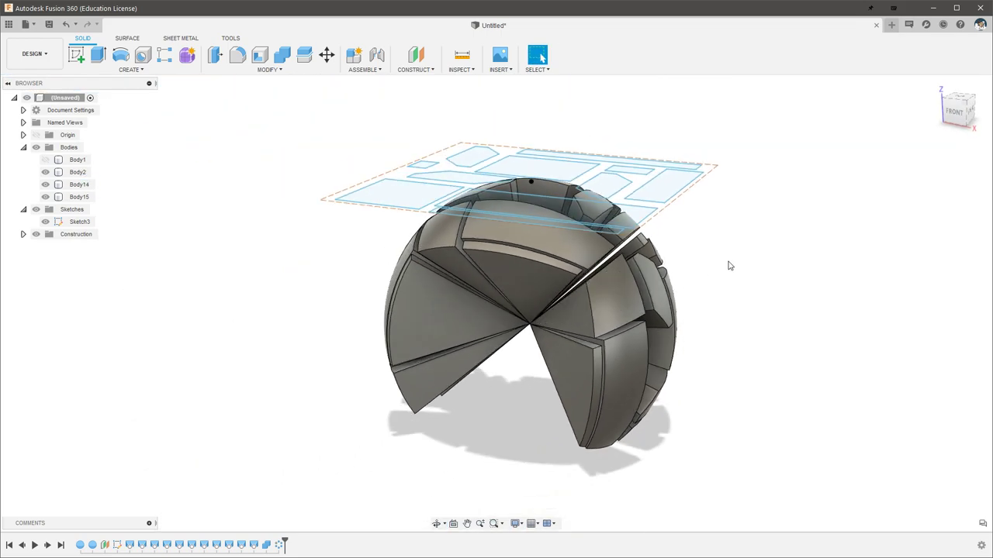
{"action": "left_click", "coordinate": [45, 222]}
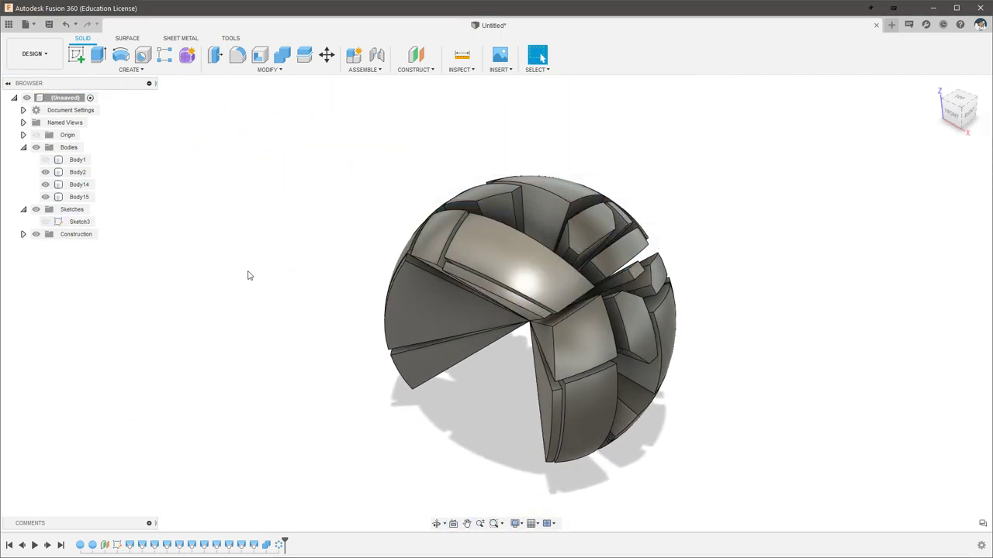
Circular-pattern the upper panel body a full turn around the X axis with a quantity of 4.
{"action": "middle_click_drag", "start_coordinate": [246, 275], "coordinate": [206, 308], "text": "shift"}
{"action": "type", "text": "spatt"}
{"action": "key", "text": "Down"}
{"action": "key", "text": "Down"}
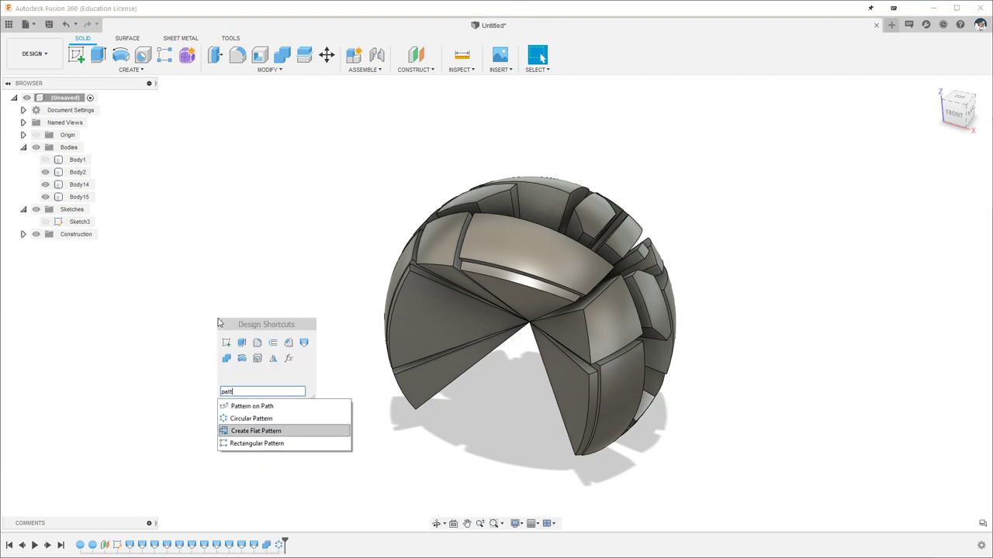
{"action": "key", "text": "Up"}
{"action": "key", "text": "Return"}
{"action": "left_click", "coordinate": [615, 265]}
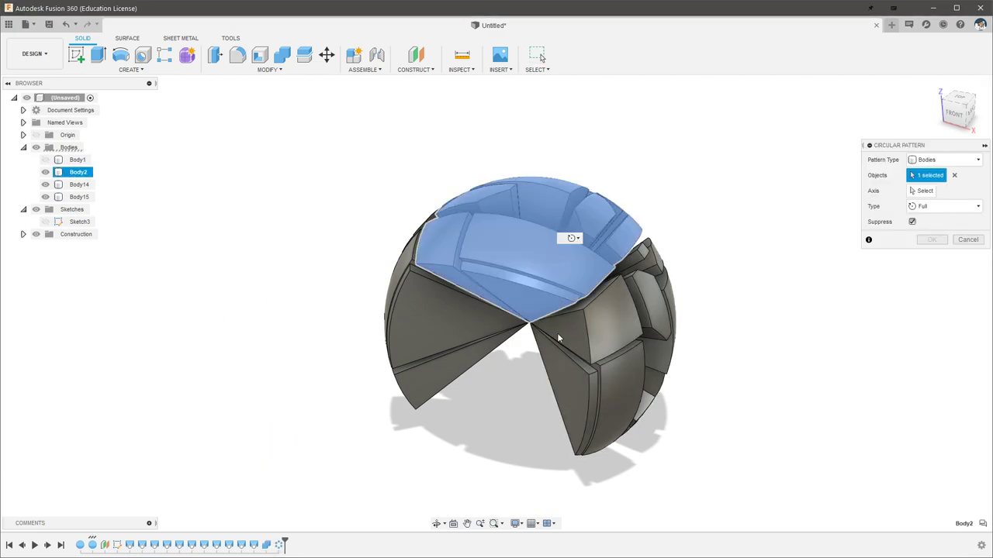
{"action": "left_click", "coordinate": [922, 191]}
{"action": "middle_click_drag", "start_coordinate": [691, 316], "coordinate": [560, 296], "text": "shift"}
{"action": "left_click", "coordinate": [477, 326]}
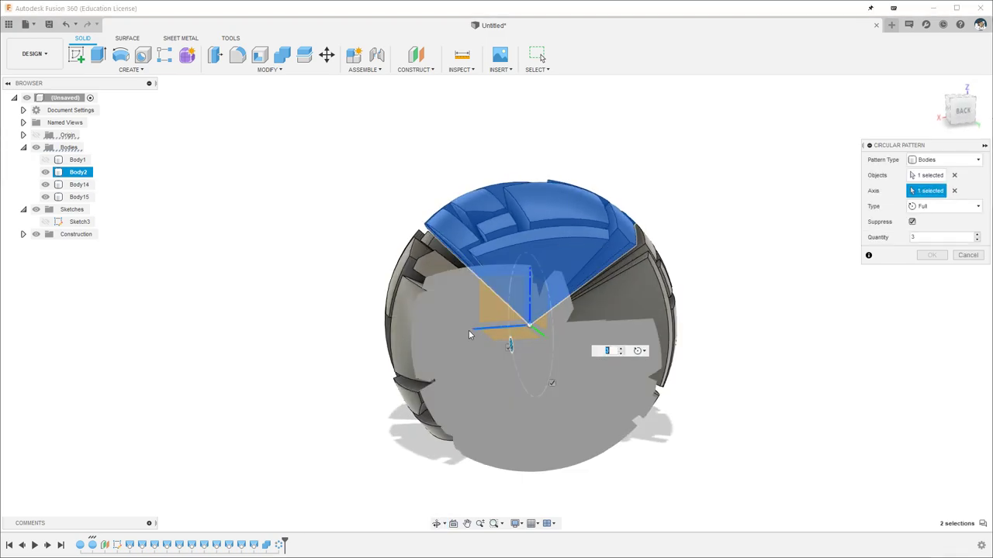
{"action": "middle_click_drag", "start_coordinate": [469, 329], "coordinate": [467, 362], "text": "shift"}
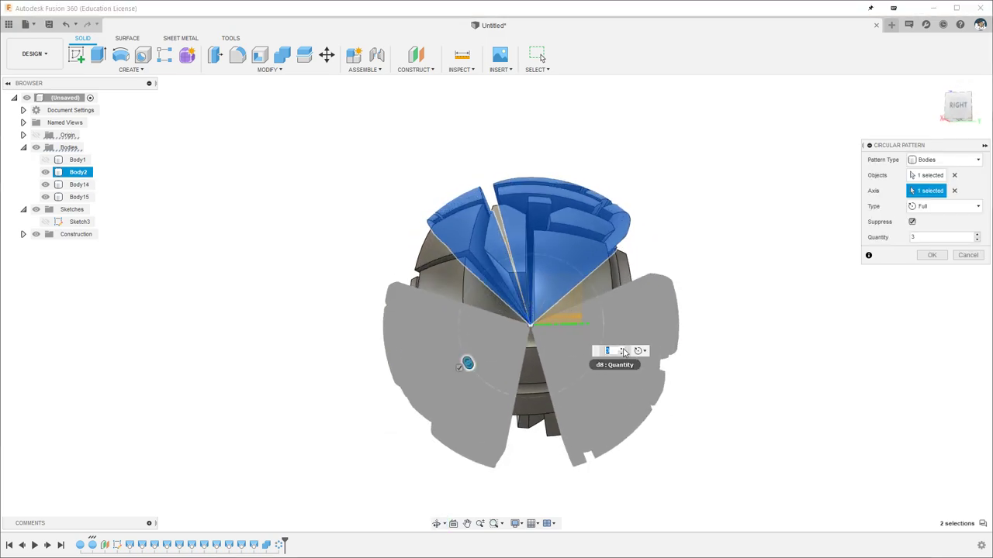
{"action": "left_click", "coordinate": [622, 350]}
{"action": "left_click", "coordinate": [930, 255]}
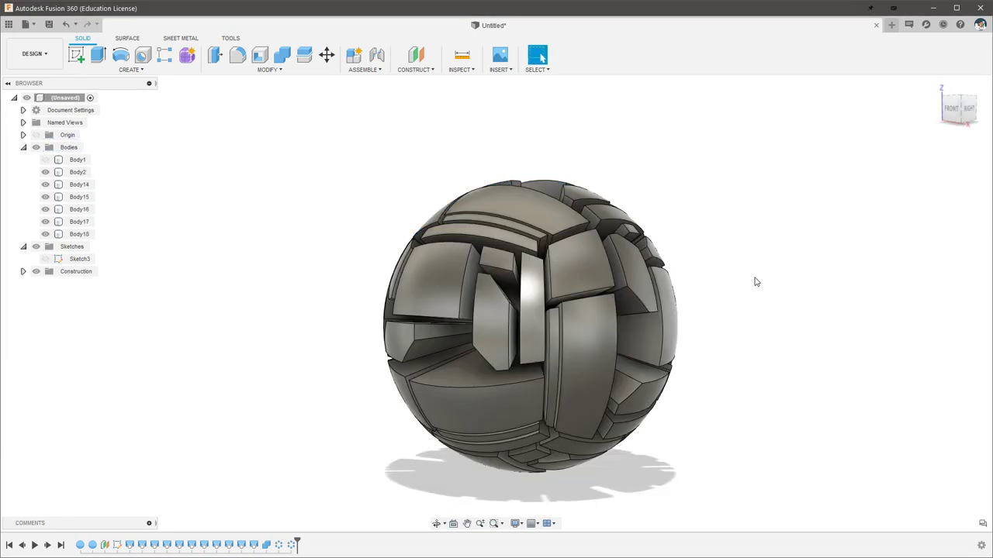
Show the hidden inner sphere, Body1, inside the patterned panel bodies.
{"action": "mouse_move", "coordinate": [758, 281]}
{"action": "middle_mouse_down", "text": "shift"}
{"action": "mouse_move", "coordinate": [791, 272]}
{"action": "mouse_move", "coordinate": [774, 290]}
{"action": "middle_mouse_up", "text": "shift"}
{"action": "left_click", "coordinate": [45, 160]}
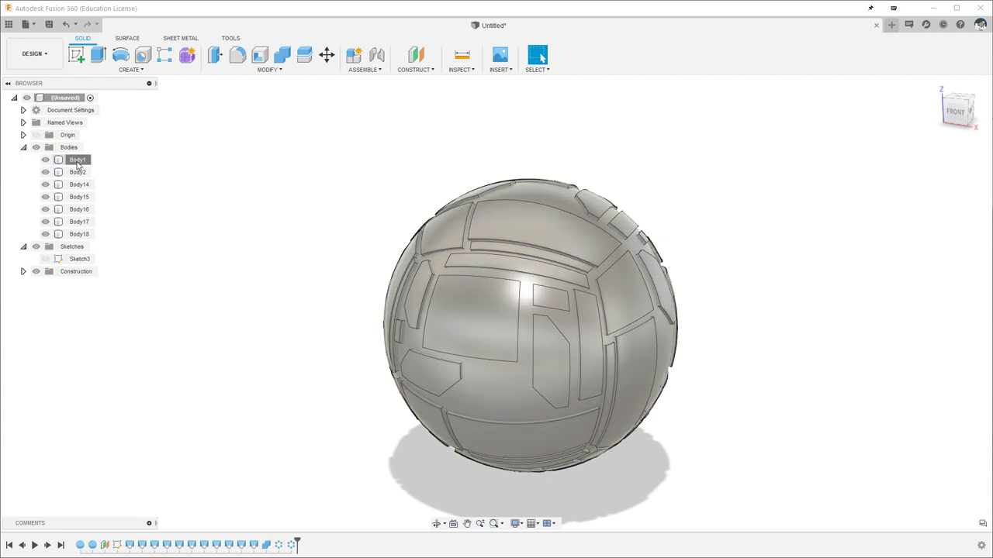
{"action": "left_click", "coordinate": [77, 163]}
{"action": "middle_click_drag", "start_coordinate": [271, 164], "coordinate": [290, 173], "text": "shift"}
{"action": "left_click", "coordinate": [756, 195]}
Combine all six panel bodies with the inner sphere as target, using the Join operation.
{"action": "type", "text": "scom"}
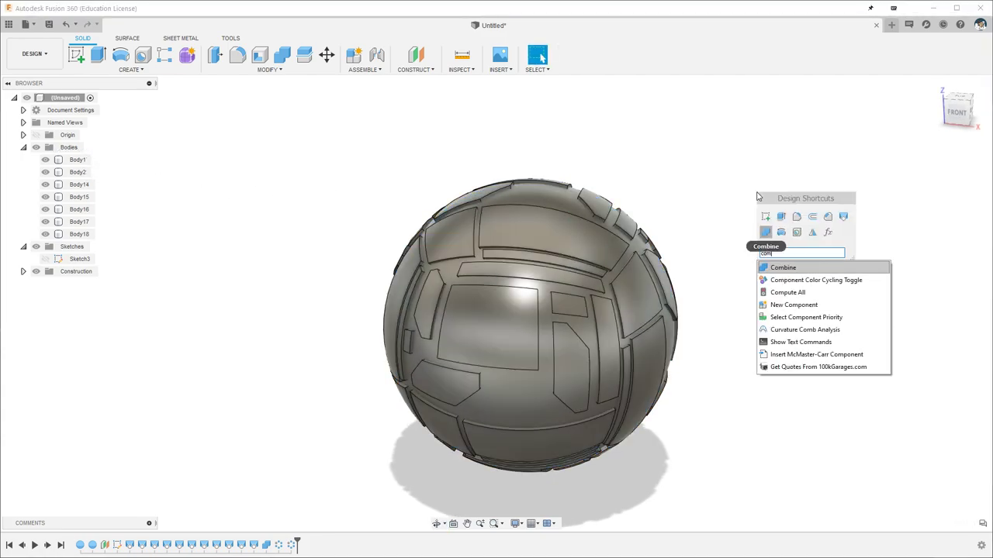
{"action": "left_click", "coordinate": [782, 268]}
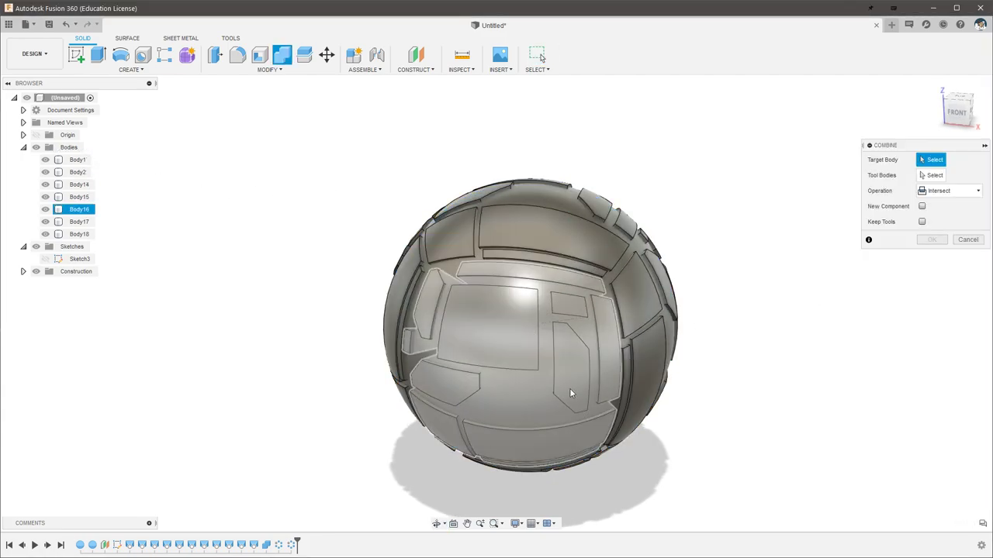
{"action": "left_click", "coordinate": [526, 402]}
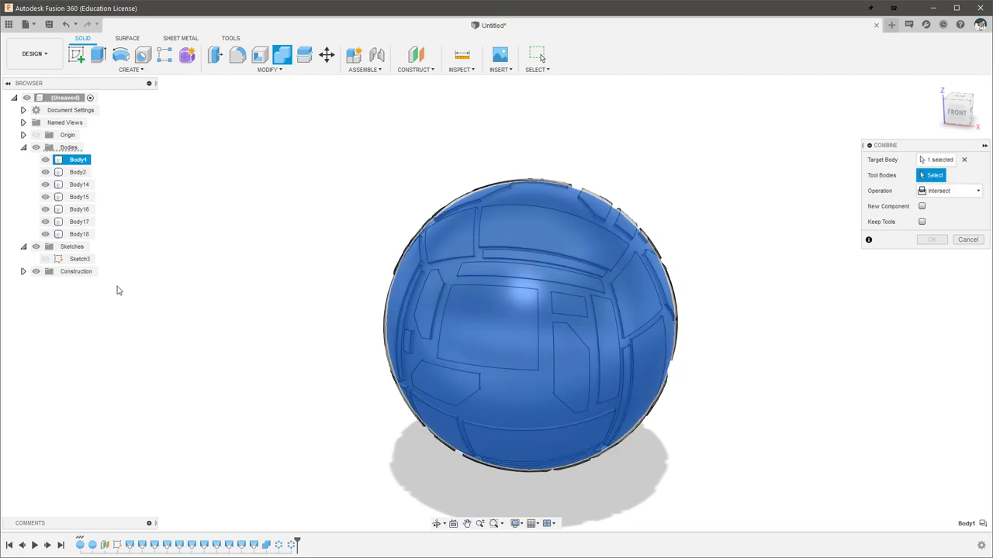
{"action": "left_click", "coordinate": [85, 173]}
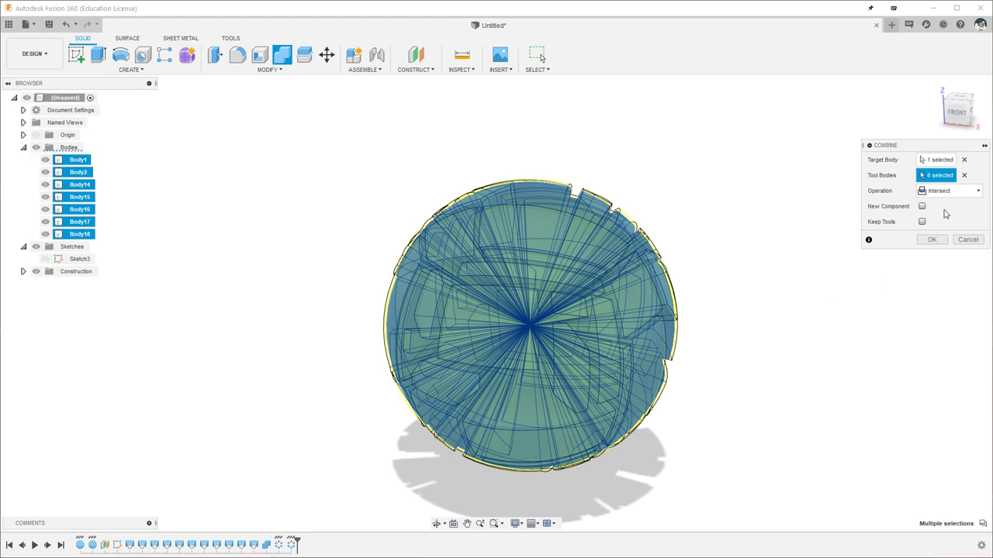
{"action": "left_click", "coordinate": [946, 191]}
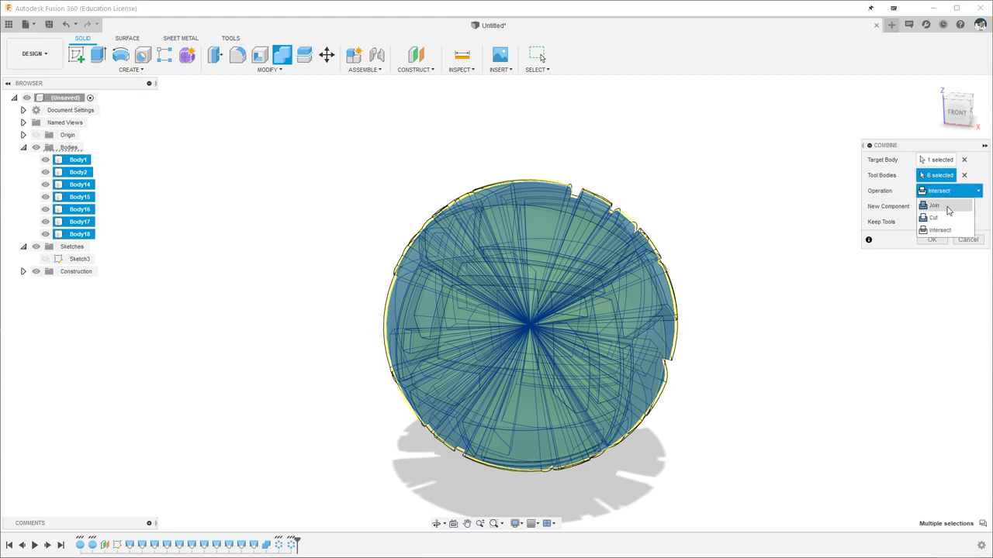
{"action": "left_click", "coordinate": [947, 206]}
{"action": "left_click", "coordinate": [931, 240]}
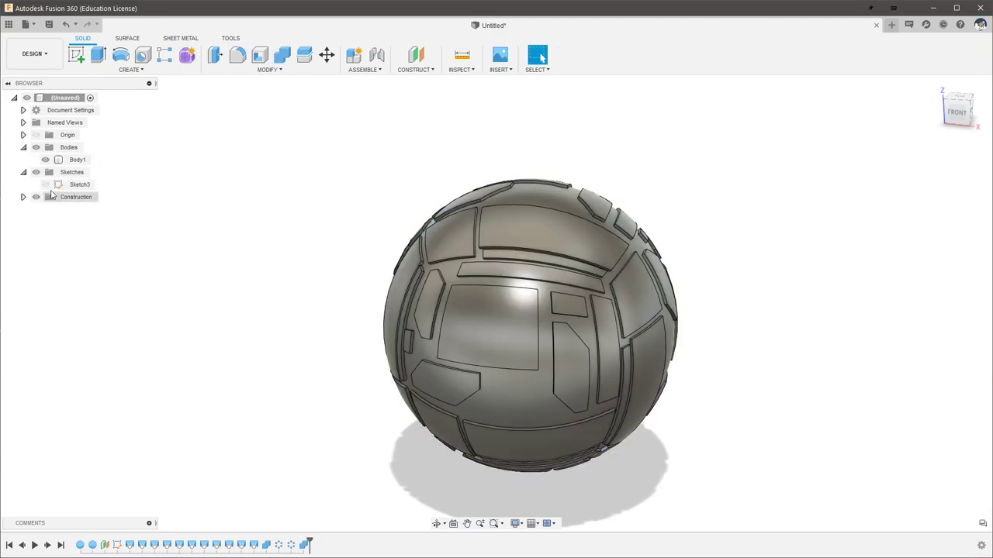
{"action": "left_click", "coordinate": [46, 160]}
{"action": "left_click", "coordinate": [45, 159]}
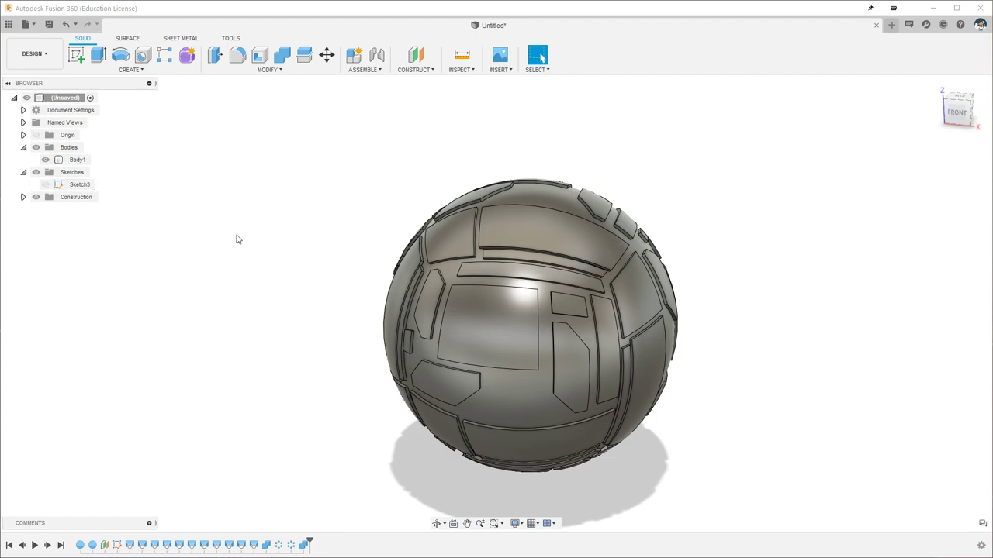
Start a new sketch on the front origin plane through the sphere's center.
{"action": "middle_click_drag", "start_coordinate": [443, 281], "coordinate": [461, 297], "text": "shift"}
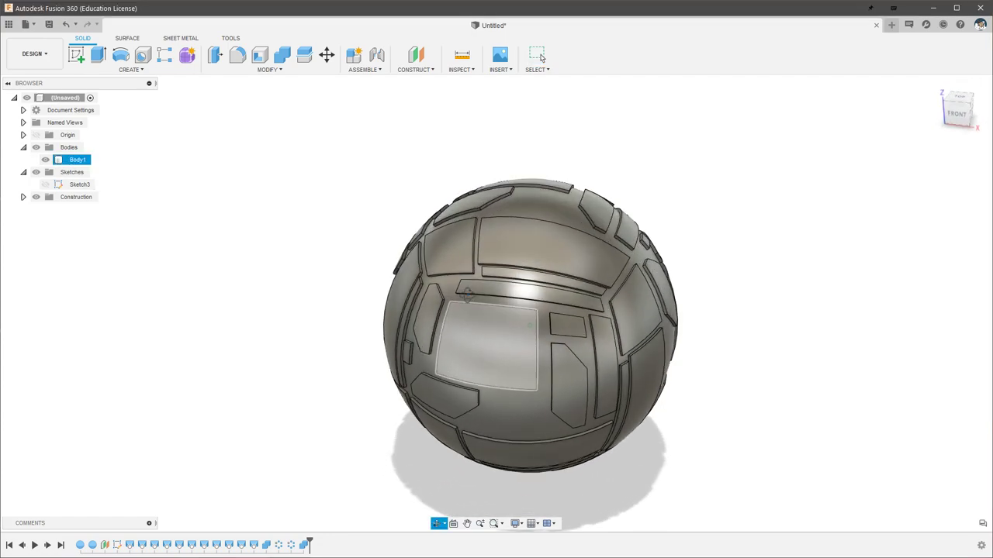
{"action": "left_click", "coordinate": [355, 227]}
{"action": "middle_click_drag", "start_coordinate": [355, 227], "coordinate": [355, 281]}
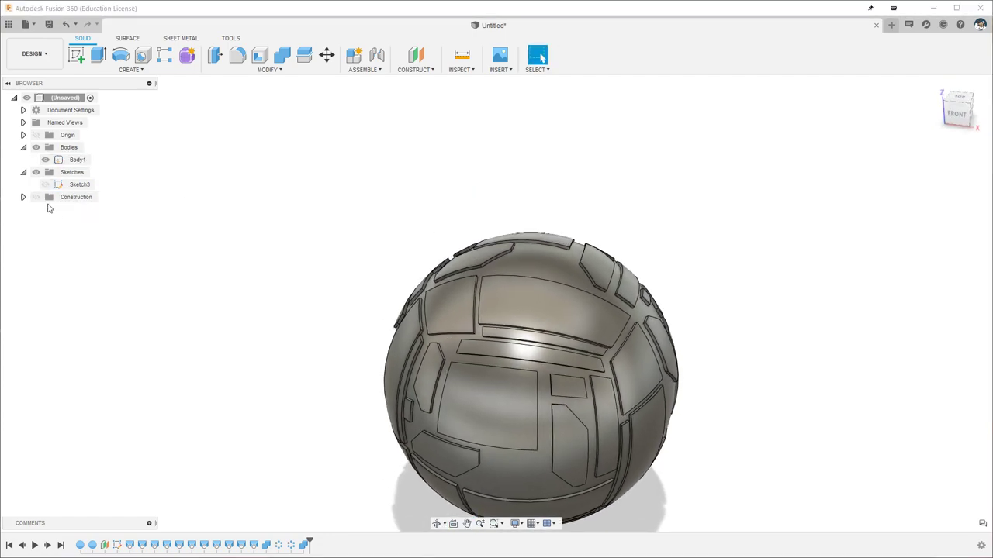
{"action": "left_click", "coordinate": [22, 197]}
{"action": "left_click", "coordinate": [47, 210]}
{"action": "middle_click_drag", "start_coordinate": [284, 195], "coordinate": [299, 225]}
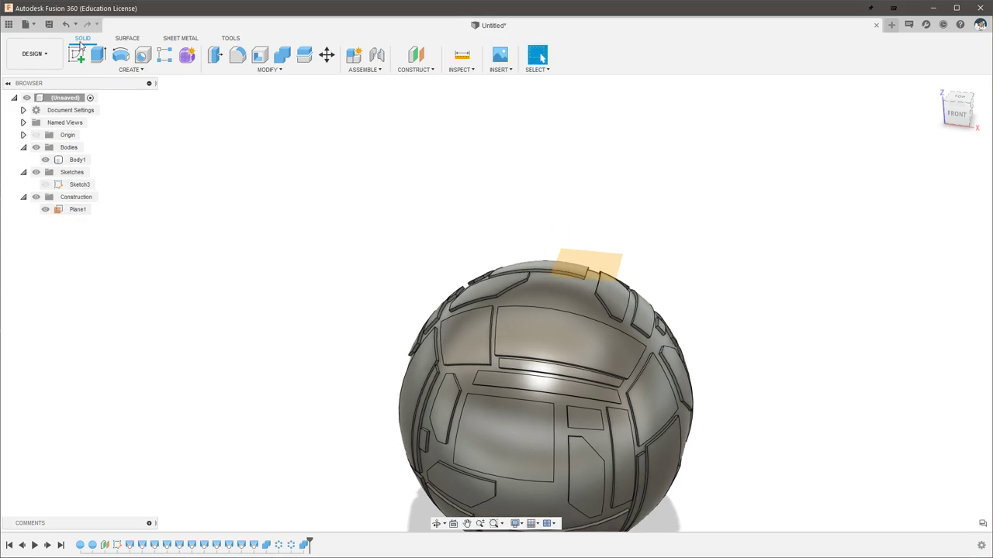
{"action": "left_click", "coordinate": [77, 53]}
{"action": "left_click", "coordinate": [609, 271]}
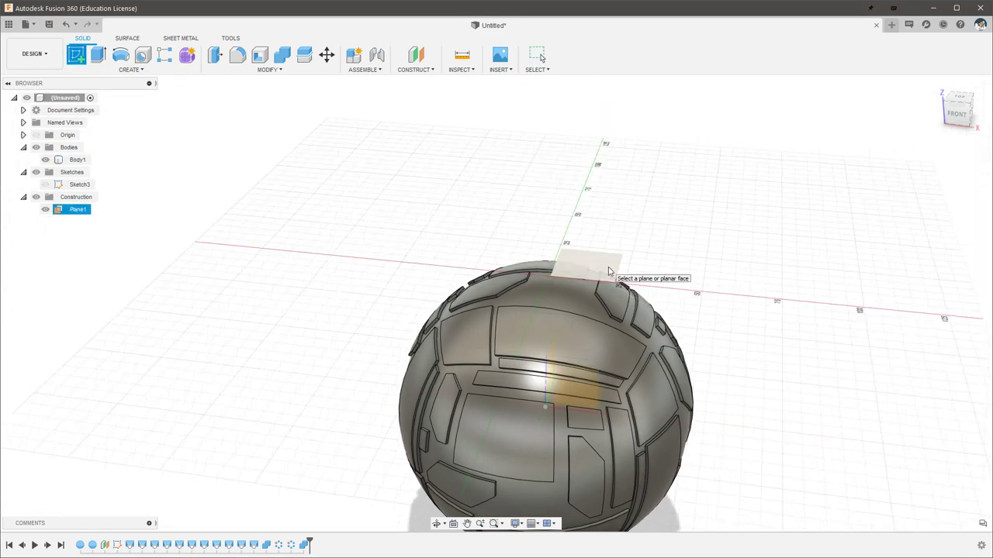
{"action": "left_click", "coordinate": [576, 379]}
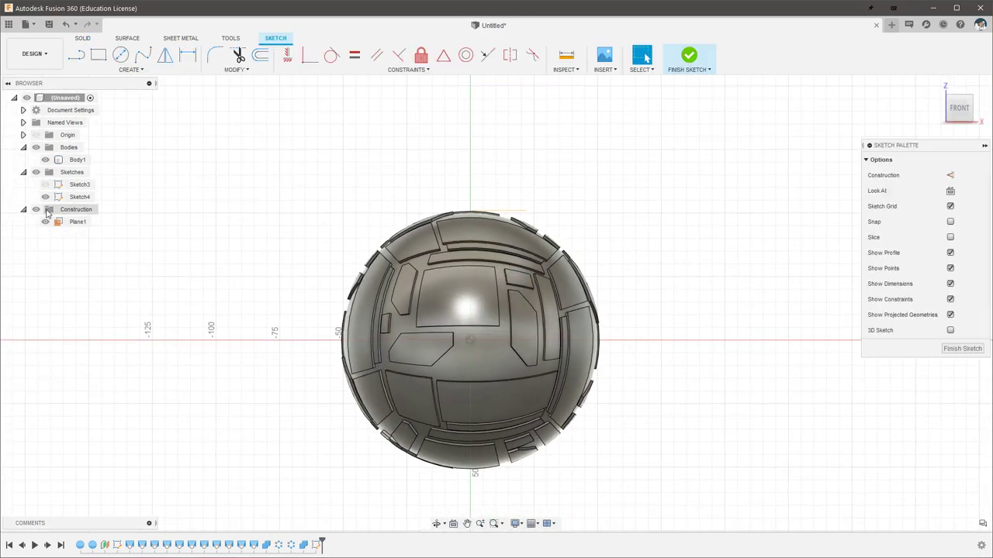
Sketch an upright rectangle starting on the vertical axis above the sphere and reaching down into its upper surface.
{"action": "scroll", "coordinate": [496, 295], "scroll_direction": "up", "scroll_amount": 2}
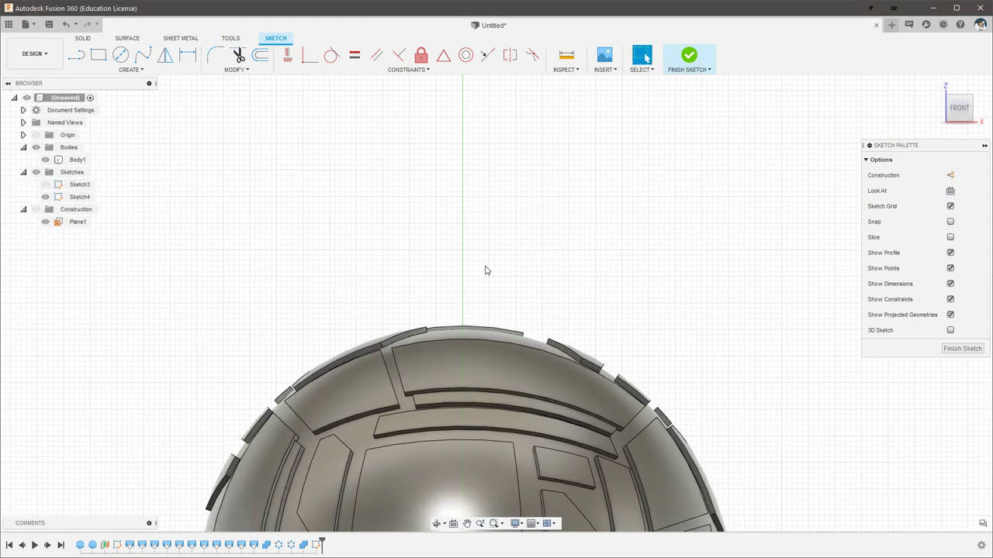
{"action": "key", "text": "r"}
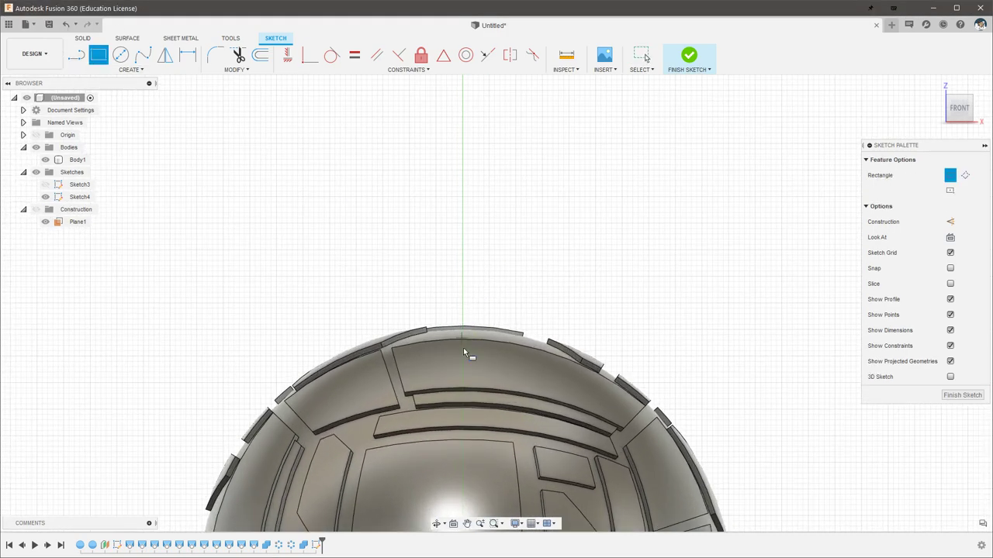
{"action": "scroll", "coordinate": [465, 230], "scroll_direction": "down", "scroll_amount": 3}
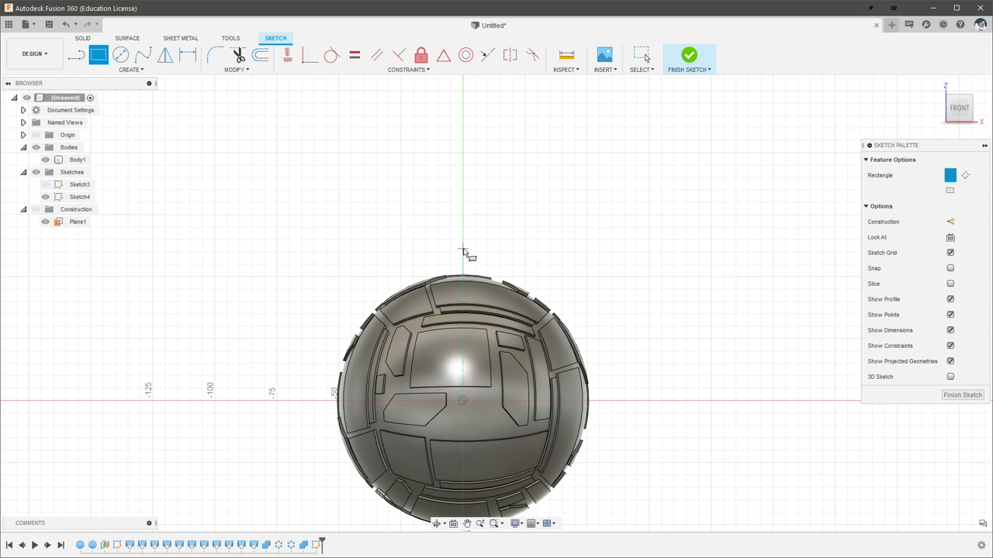
{"action": "scroll", "coordinate": [463, 252], "scroll_direction": "up", "scroll_amount": 2}
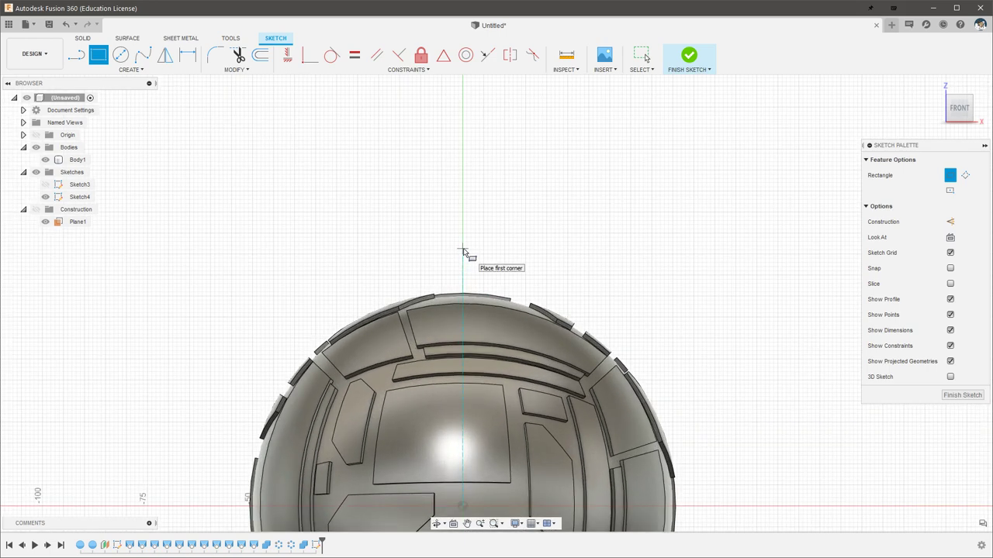
{"action": "left_click", "coordinate": [506, 328]}
{"action": "key", "text": "Escape"}
{"action": "scroll", "coordinate": [488, 234], "scroll_direction": "up", "scroll_amount": 2}
{"action": "middle_click_drag", "start_coordinate": [488, 234], "coordinate": [471, 224]}
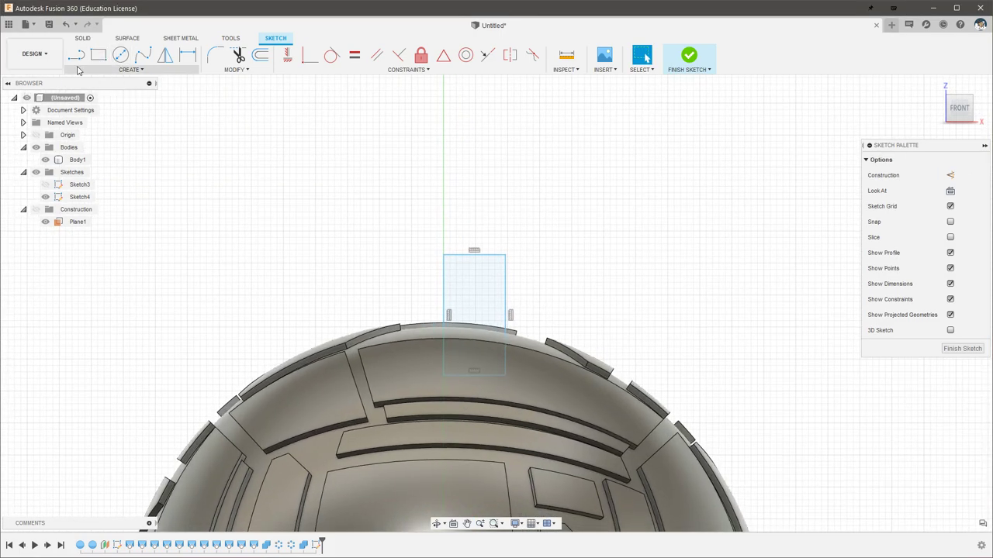
Draw a quarter-circle center point arc from the rectangle's outer upper corner to the vertical axis, centered on its inner upper corner.
{"action": "type", "text": "sarc"}
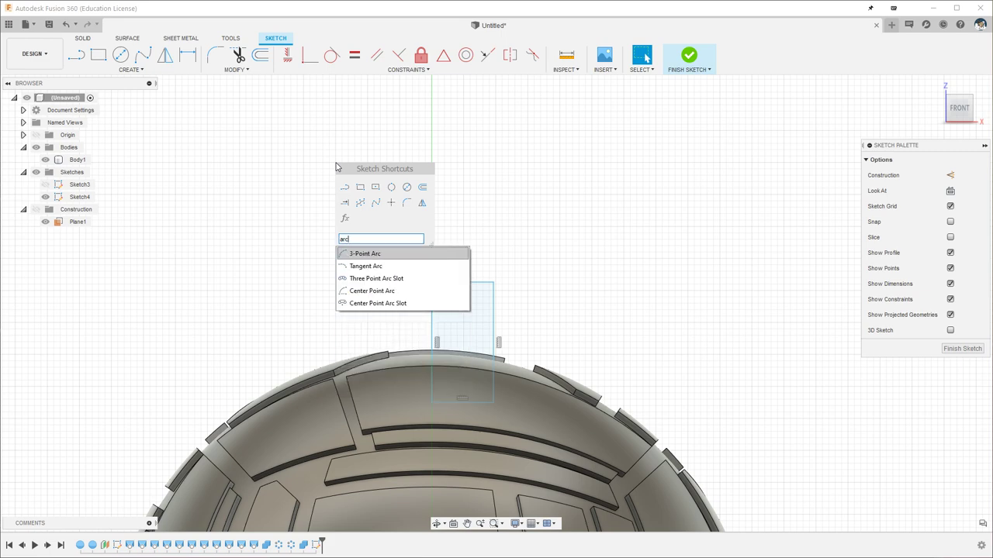
{"action": "left_click", "coordinate": [387, 291]}
{"action": "left_click", "coordinate": [432, 281]}
{"action": "left_click", "coordinate": [494, 281]}
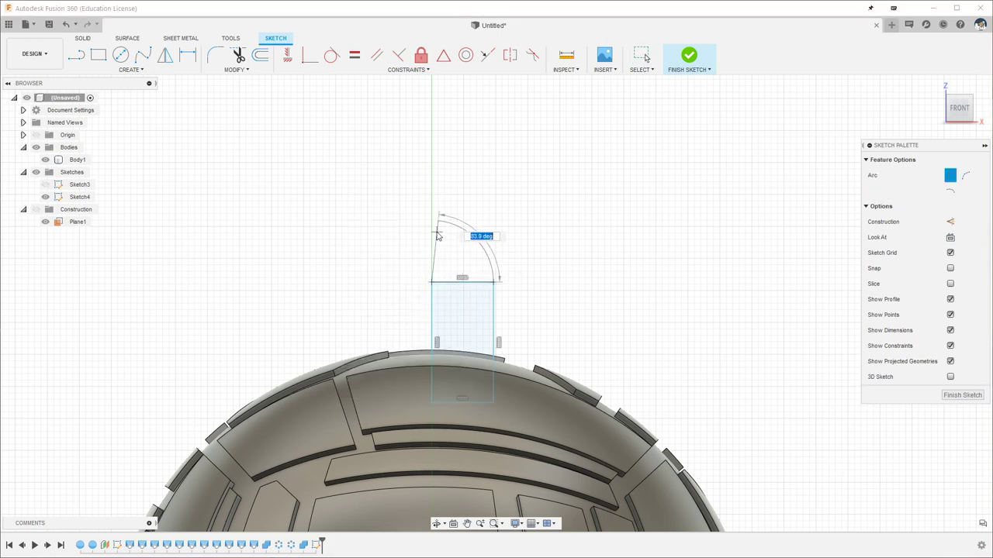
{"action": "left_click", "coordinate": [431, 282]}
{"action": "left_click", "coordinate": [494, 283]}
{"action": "left_click", "coordinate": [431, 222]}
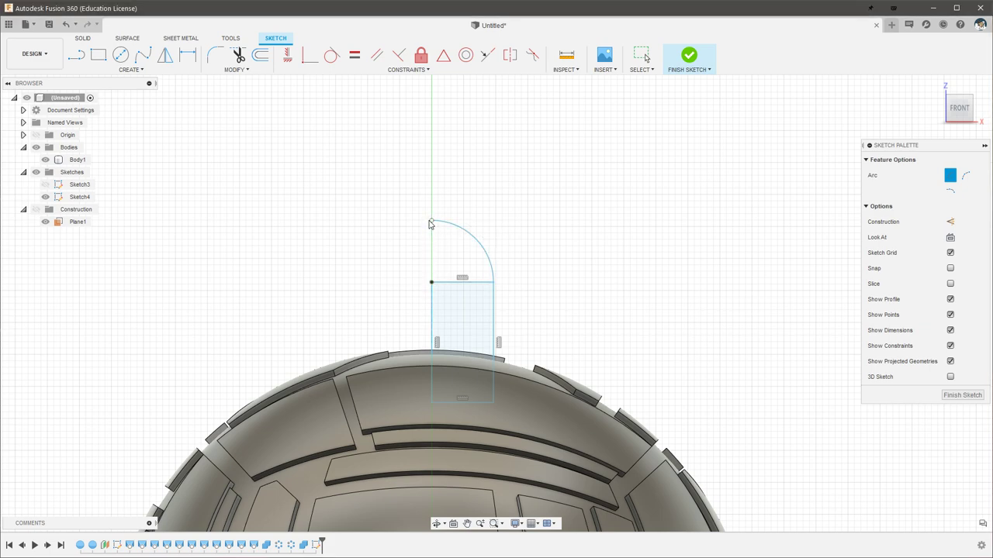
Close the quarter circle with a vertical line from the arc's end to its center and finish the sketch.
{"action": "key", "text": "l"}
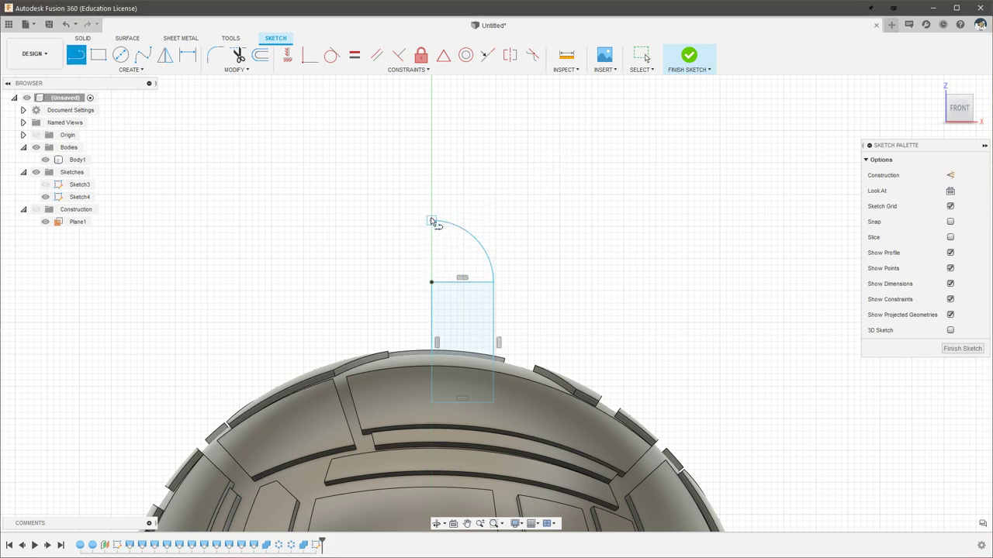
{"action": "left_click", "coordinate": [432, 221]}
{"action": "left_click", "coordinate": [432, 283]}
{"action": "key", "text": "Escape"}
{"action": "middle_click_drag", "start_coordinate": [598, 195], "coordinate": [594, 263], "text": "shift"}
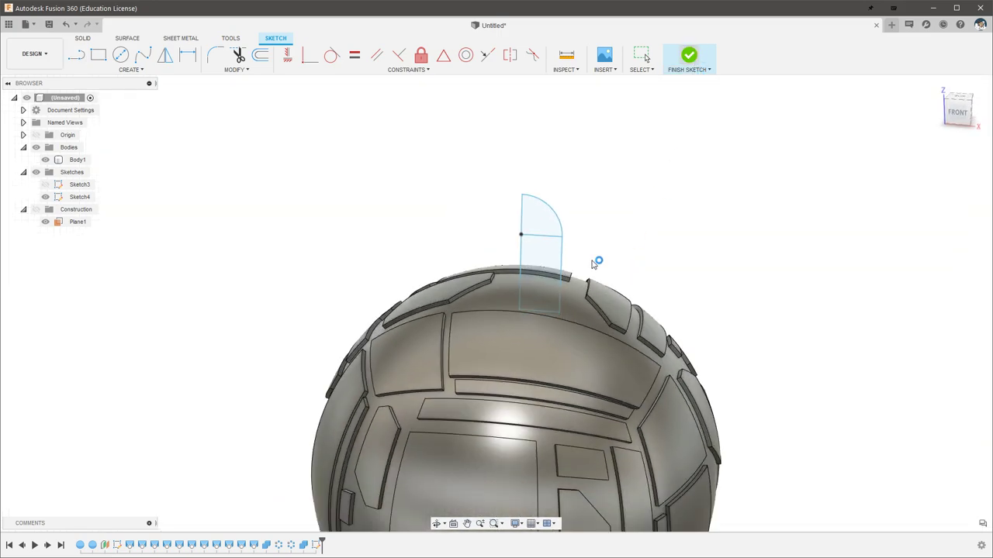
{"action": "left_click", "coordinate": [689, 55]}
Revolve the quarter-circle and rectangle profiles 360 degrees around their vertical edge, joining the result to the sphere.
{"action": "type", "text": "srev"}
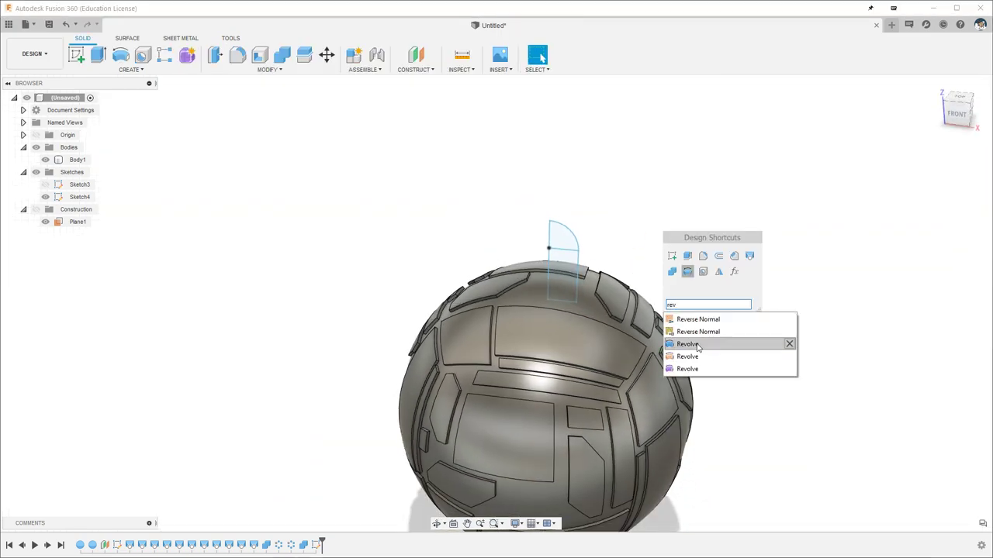
{"action": "left_click", "coordinate": [696, 344]}
{"action": "left_click", "coordinate": [566, 239]}
{"action": "left_click", "coordinate": [565, 271]}
{"action": "left_click", "coordinate": [918, 177]}
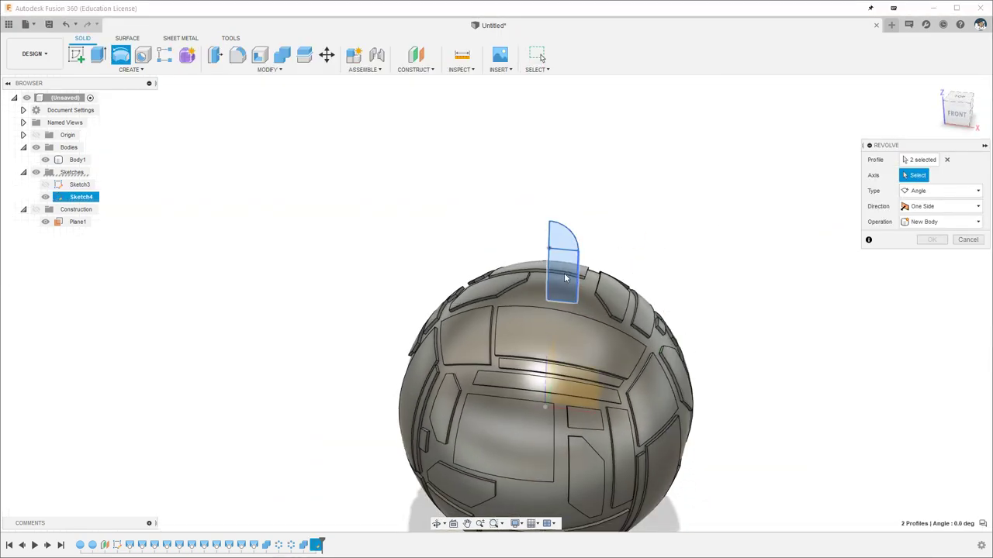
{"action": "left_click", "coordinate": [550, 263]}
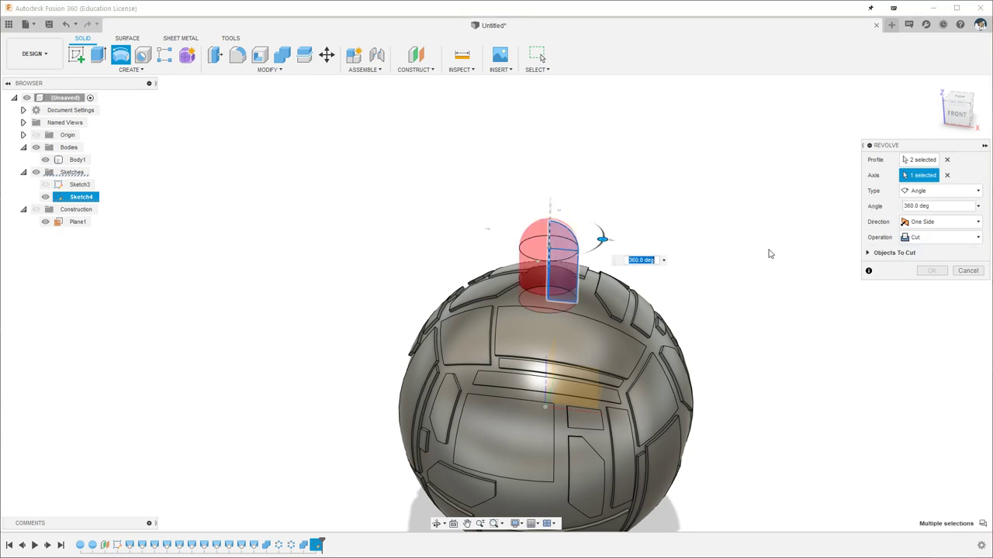
{"action": "left_click", "coordinate": [938, 237]}
{"action": "left_click", "coordinate": [917, 252]}
{"action": "left_click", "coordinate": [935, 270]}
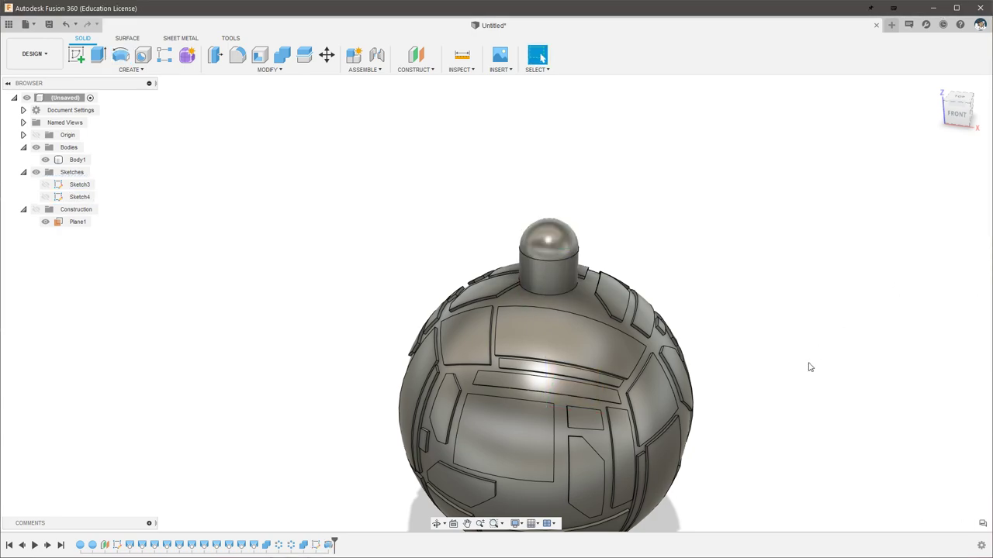
Edit the revolve feature and change its operation to New Body.
{"action": "mouse_move", "coordinate": [810, 368]}
{"action": "middle_mouse_down", "text": "shift"}
{"action": "mouse_move", "coordinate": [748, 331]}
{"action": "mouse_move", "coordinate": [807, 356]}
{"action": "middle_mouse_up", "text": "shift"}
{"action": "middle_click_drag", "start_coordinate": [732, 403], "coordinate": [735, 328]}
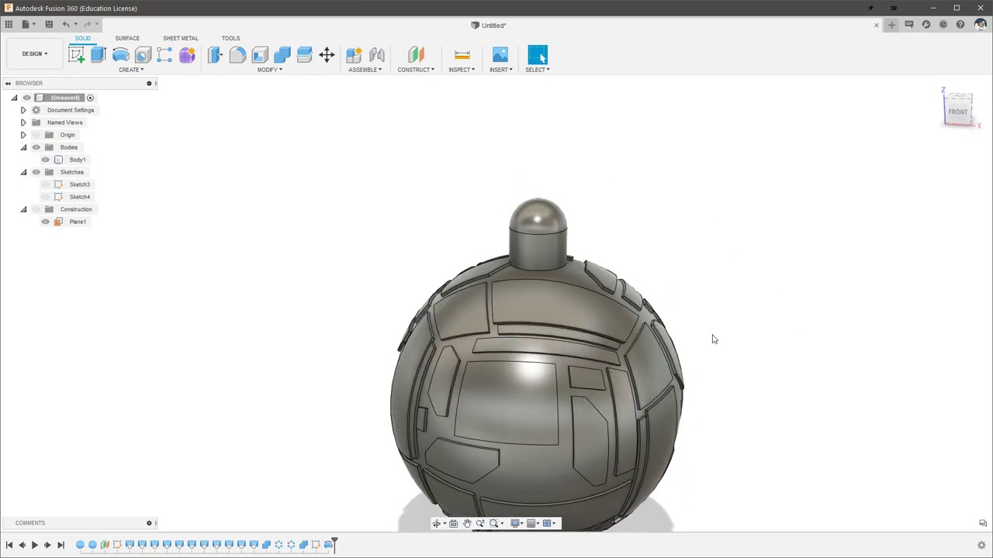
{"action": "key", "text": "s"}
{"action": "key", "text": "Escape"}
{"action": "double_click", "coordinate": [329, 546]}
{"action": "left_click", "coordinate": [941, 237]}
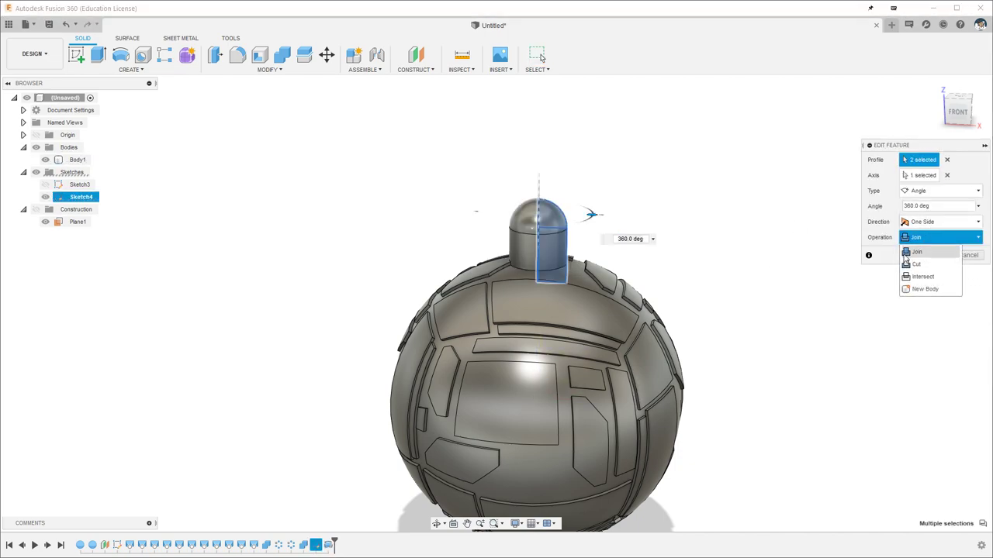
{"action": "left_click", "coordinate": [923, 289]}
{"action": "left_click", "coordinate": [941, 255]}
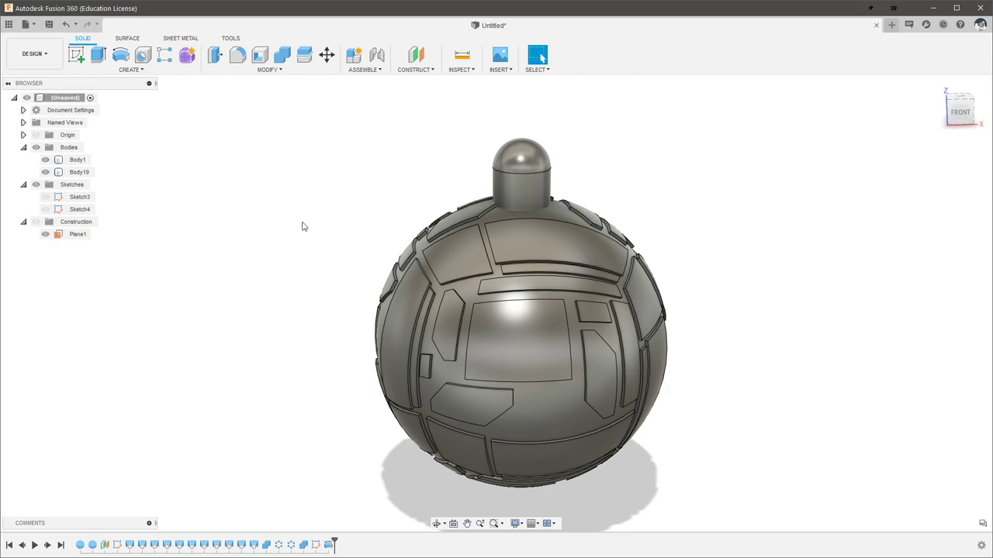
Move a copy of the domed cylinder onto the sphere's upper +X side, tilting it about the Y axis to point outward.
{"action": "key", "text": "m"}
{"action": "left_click", "coordinate": [511, 194]}
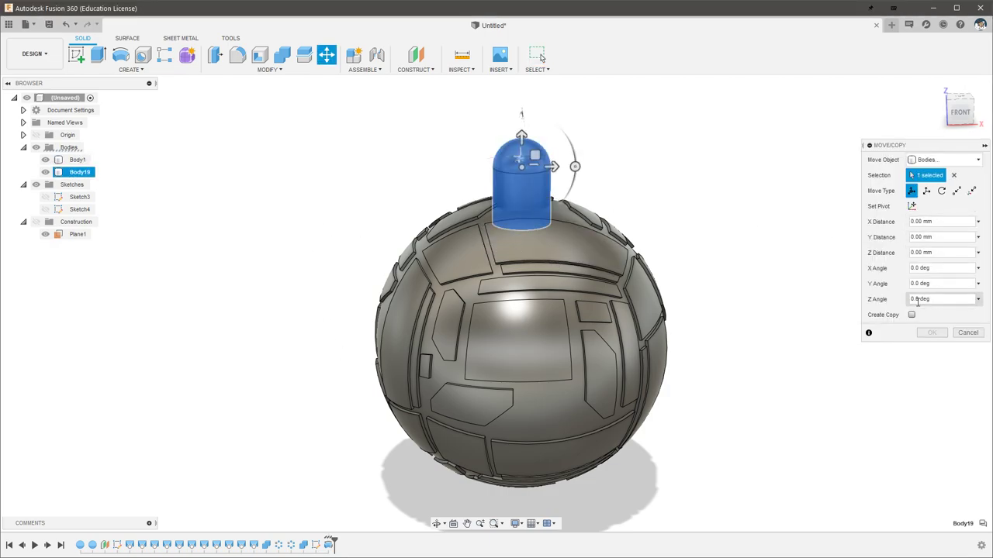
{"action": "left_click", "coordinate": [911, 315]}
{"action": "left_click_drag", "start_coordinate": [554, 166], "coordinate": [709, 219]}
{"action": "left_click_drag", "start_coordinate": [687, 167], "coordinate": [660, 247]}
{"action": "middle_click_drag", "start_coordinate": [800, 282], "coordinate": [763, 265], "text": "shift"}
{"action": "left_click_drag", "start_coordinate": [687, 280], "coordinate": [681, 283]}
{"action": "middle_click_drag", "start_coordinate": [759, 302], "coordinate": [663, 302], "text": "shift"}
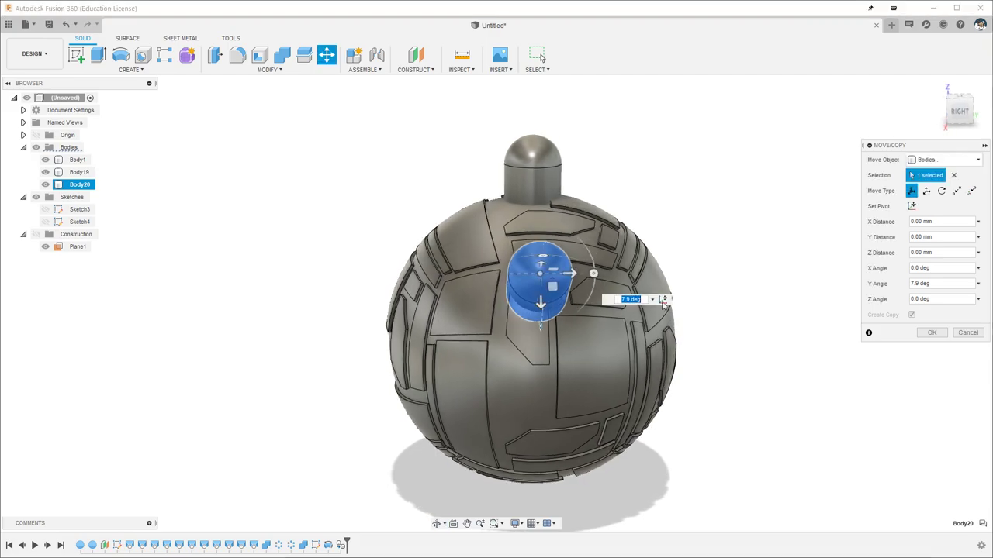
{"action": "left_click", "coordinate": [932, 334]}
{"action": "left_click", "coordinate": [932, 332]}
{"action": "middle_click_drag", "start_coordinate": [768, 342], "coordinate": [816, 339], "text": "shift"}
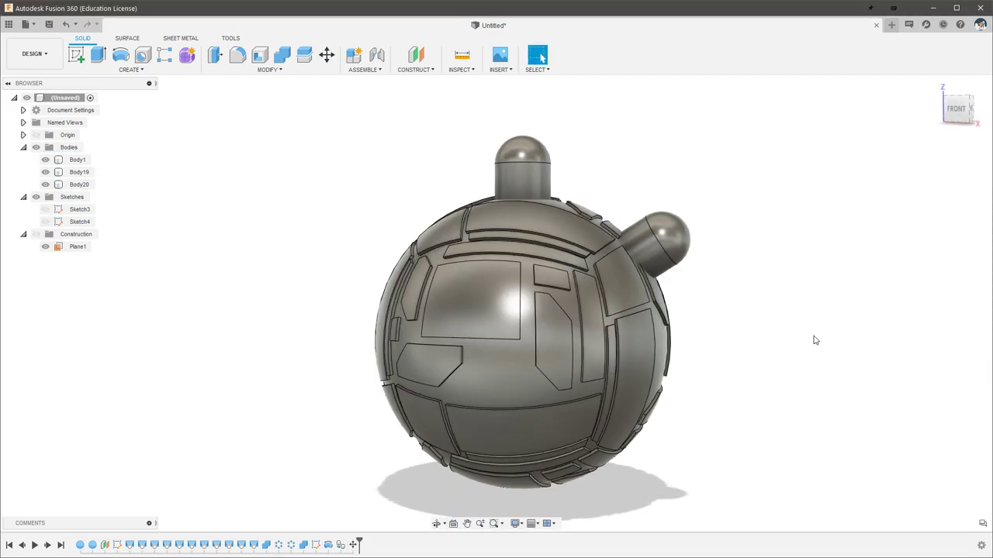
Combine the sphere with both domed cylinders using the Join operation.
{"action": "type", "text": "scom"}
{"action": "key", "text": "Return"}
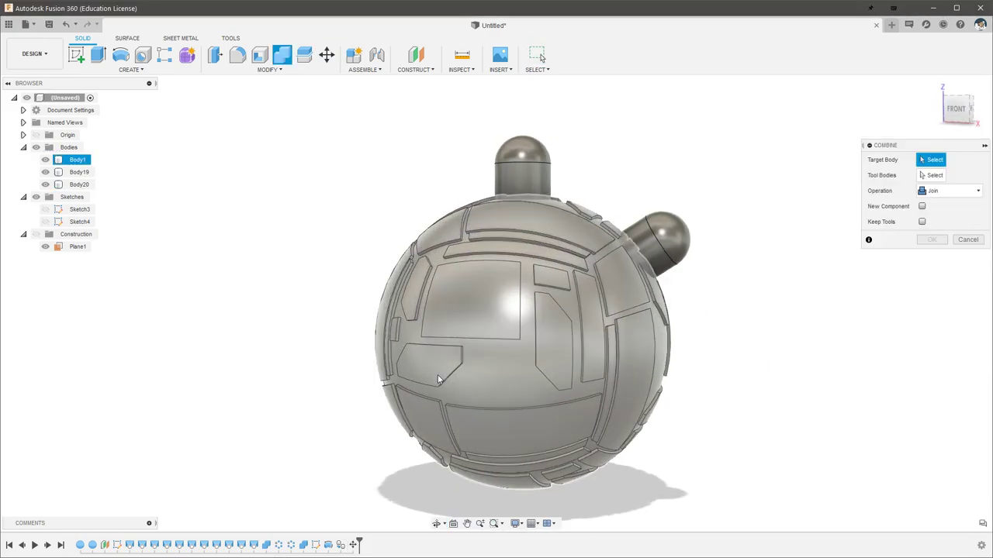
{"action": "left_click", "coordinate": [500, 205]}
{"action": "left_click", "coordinate": [522, 167]}
{"action": "left_click", "coordinate": [662, 241]}
{"action": "left_click", "coordinate": [931, 240]}
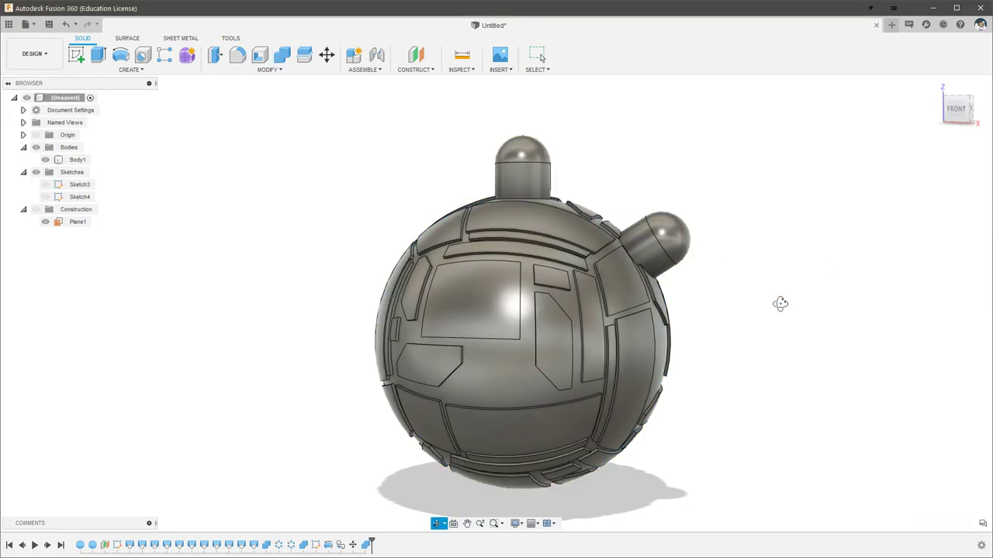
{"action": "middle_click_drag", "start_coordinate": [780, 303], "coordinate": [739, 320], "text": "shift"}
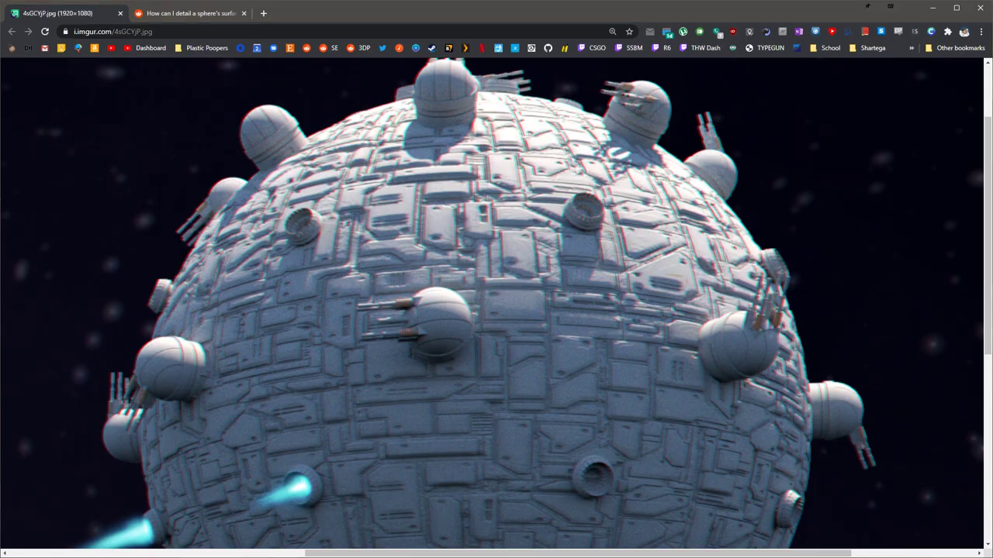
Switch to the browser and examine the whole reference image of the panelled sphere with its protruding turrets at 100% zoom.
{"action": "scroll", "coordinate": [441, 321], "scroll_direction": "down", "scroll_amount": 3}
{"action": "scroll", "coordinate": [560, 362], "scroll_direction": "up", "scroll_amount": 3}
{"action": "left_click", "coordinate": [532, 315]}
{"action": "left_click", "coordinate": [533, 314]}
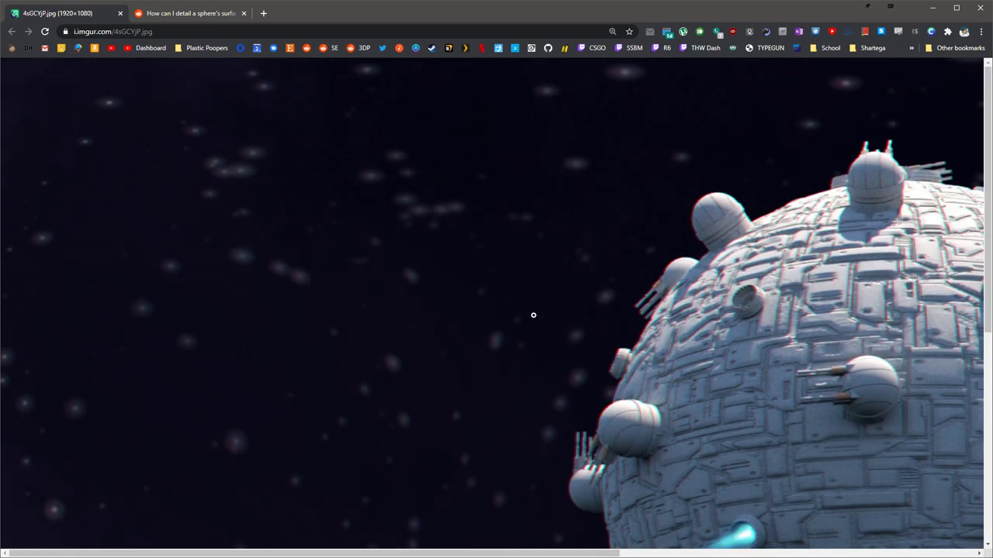
{"action": "scroll", "coordinate": [557, 303], "scroll_direction": "down", "scroll_amount": 3, "text": "ctrl"}
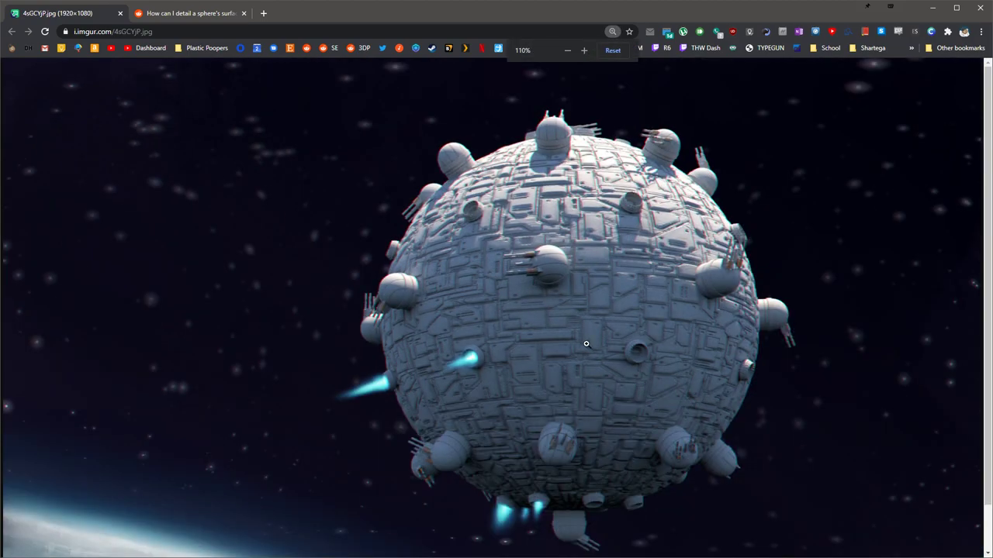
{"action": "scroll", "coordinate": [600, 208], "scroll_direction": "down", "scroll_amount": 1, "text": "ctrl"}
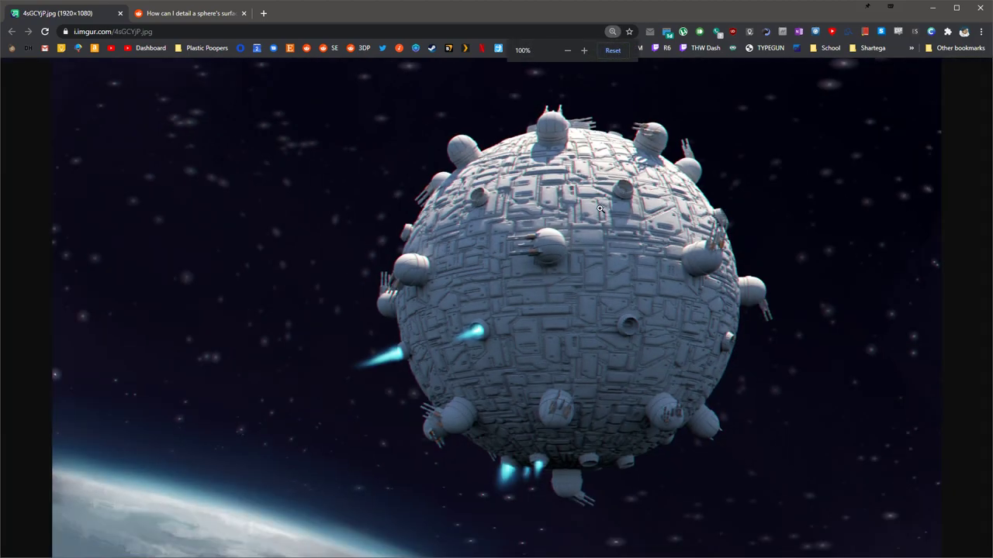